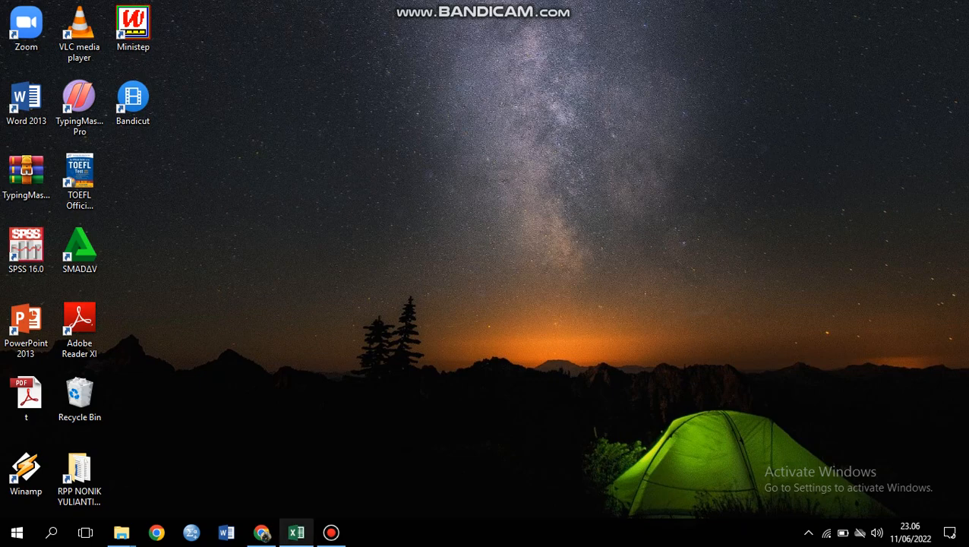
Step: Switch to the Excel workbook containing the questionnaire response data
{"action": "left_click", "coordinate": [296, 532]}
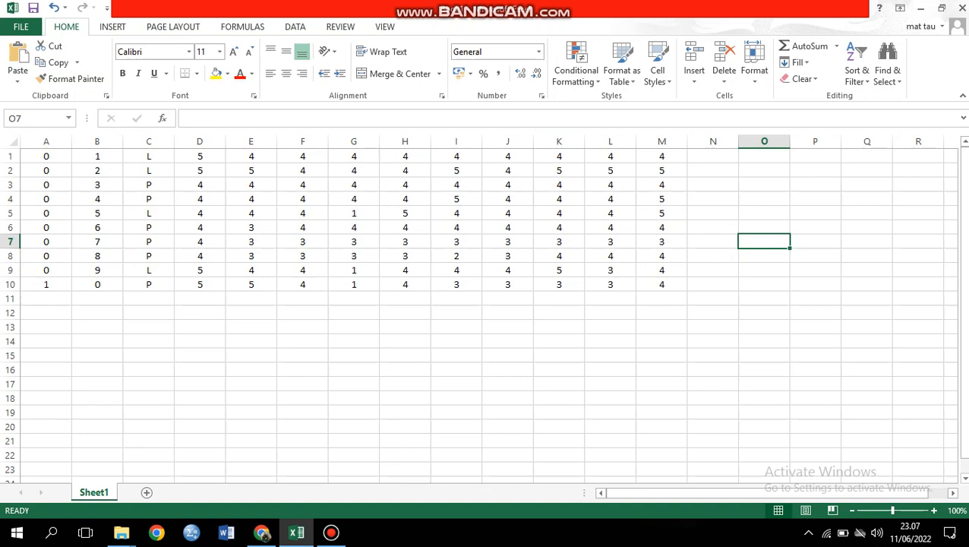
{"action": "left_click_drag", "start_coordinate": [46, 156], "coordinate": [662, 284]}
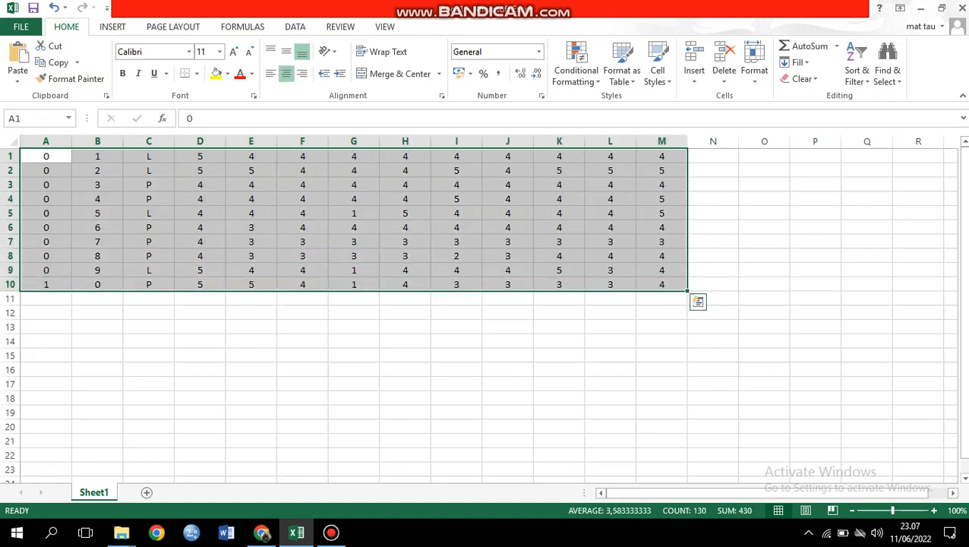
{"action": "right_click", "coordinate": [678, 230]}
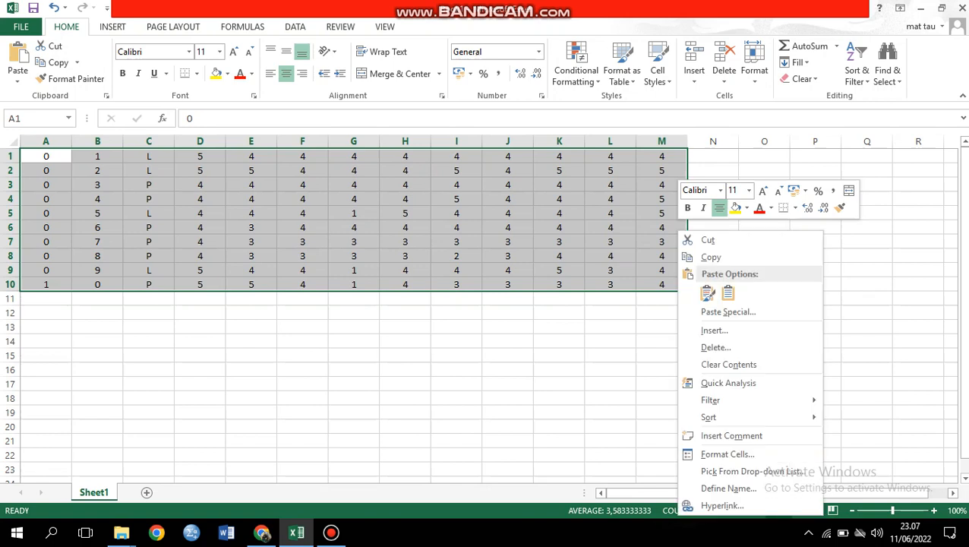
{"action": "key", "text": "Escape"}
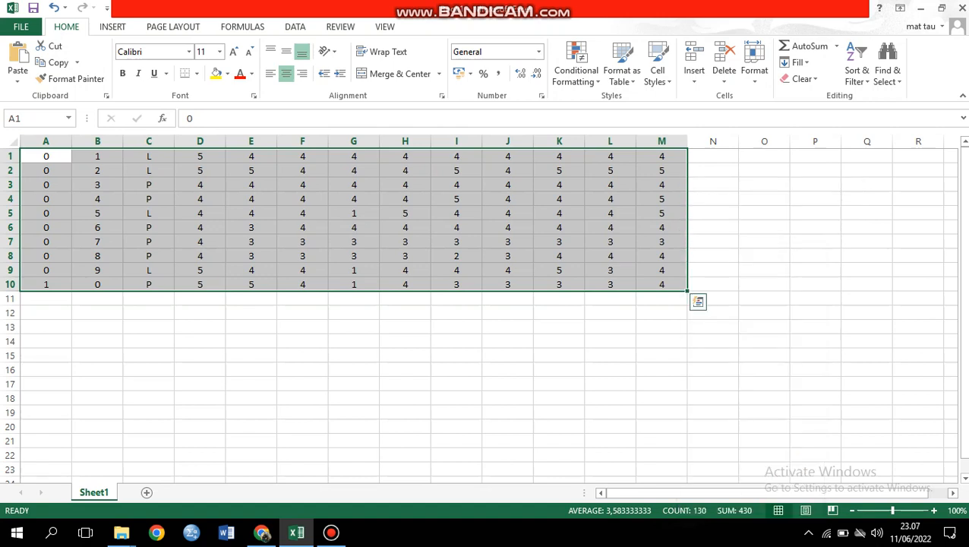
{"action": "right_click", "coordinate": [638, 231]}
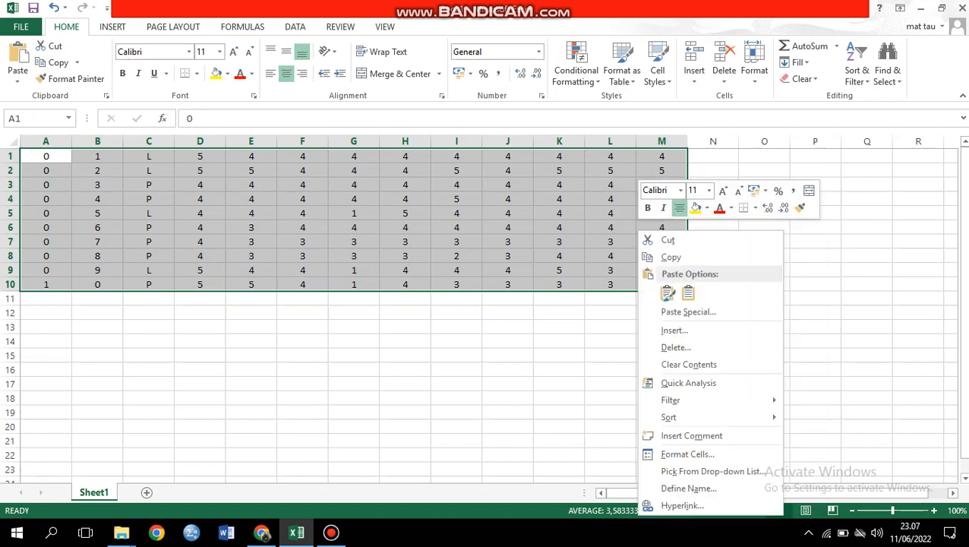
{"action": "key", "text": "Escape"}
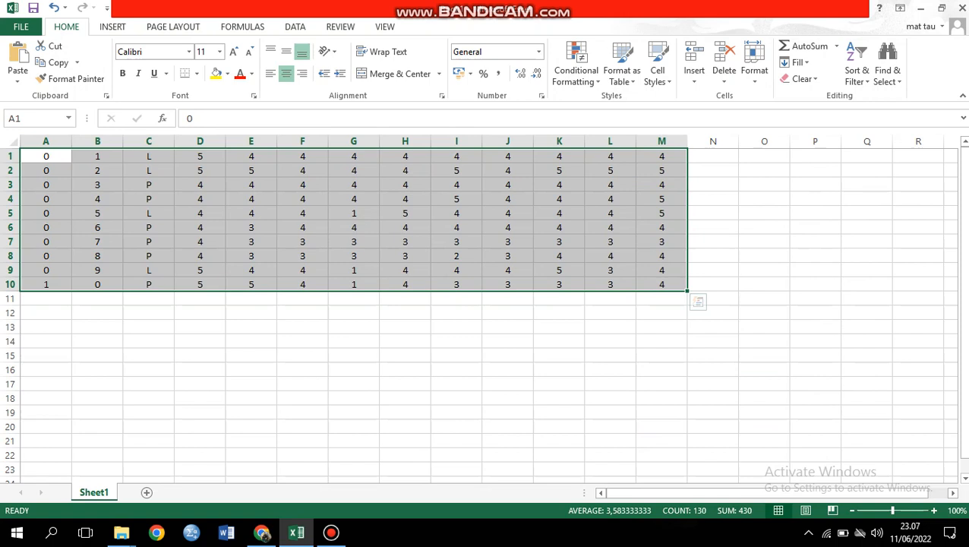
{"action": "right_click", "coordinate": [666, 142]}
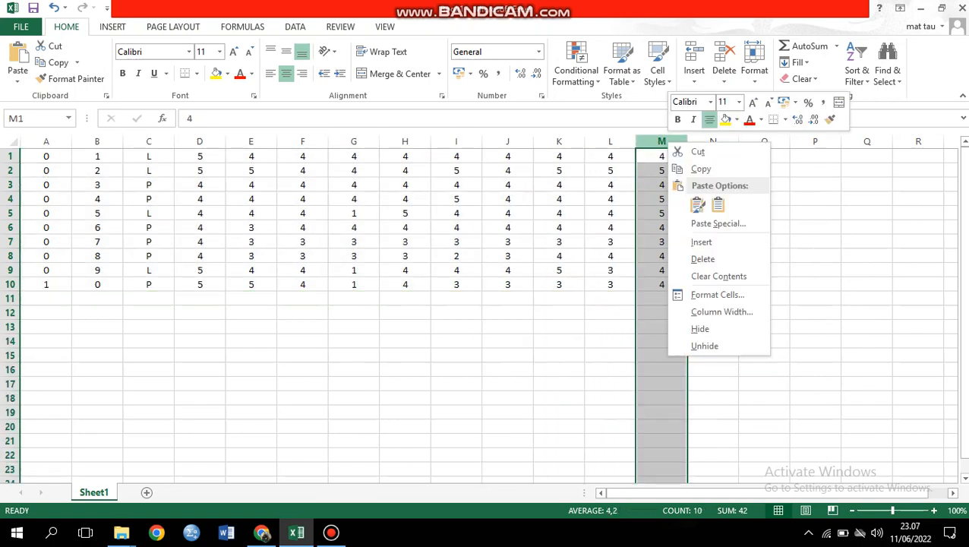
{"action": "key", "text": "Escape"}
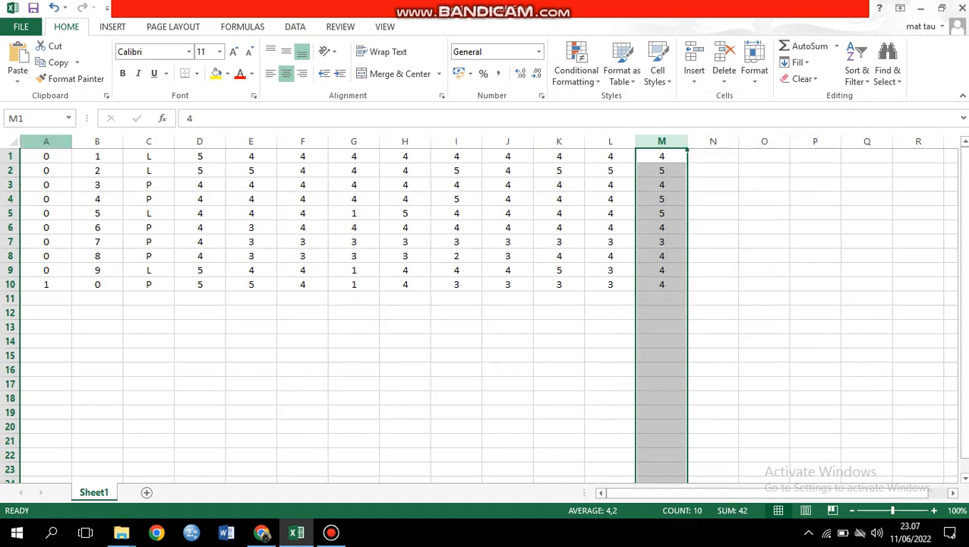
{"action": "left_click", "coordinate": [45, 142]}
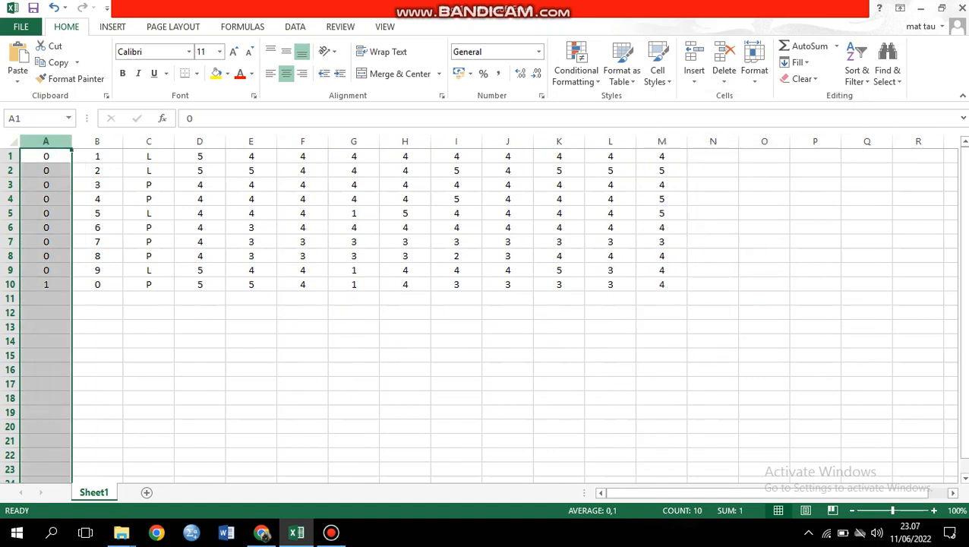
{"action": "left_click_drag", "start_coordinate": [405, 170], "coordinate": [406, 228]}
Step: Set the width of columns A through M to 1
{"action": "left_click_drag", "start_coordinate": [45, 142], "coordinate": [665, 142]}
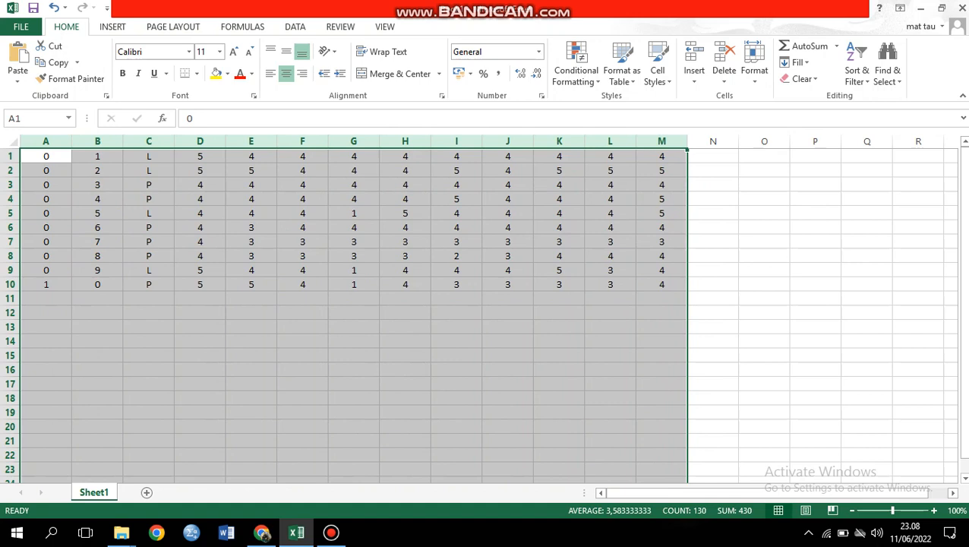
{"action": "right_click", "coordinate": [658, 194]}
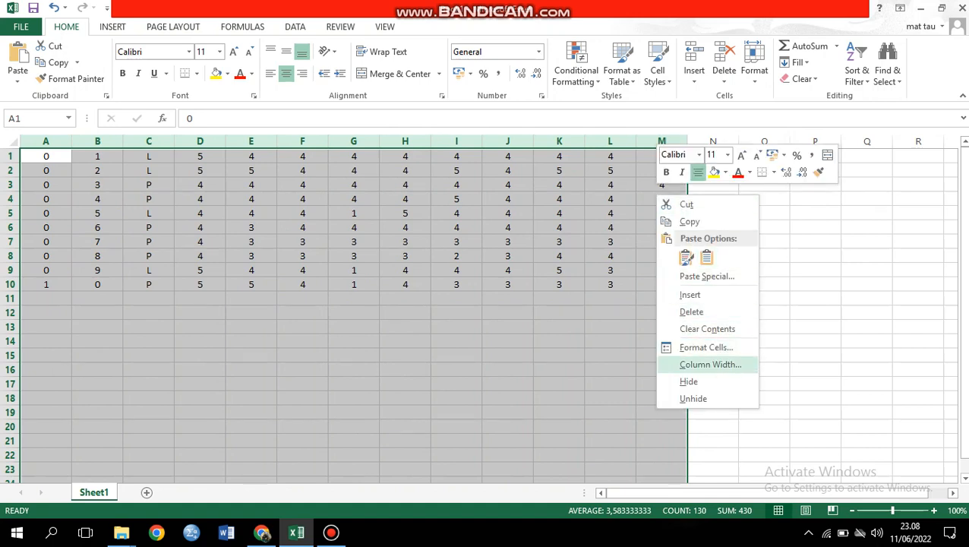
{"action": "left_click", "coordinate": [710, 364]}
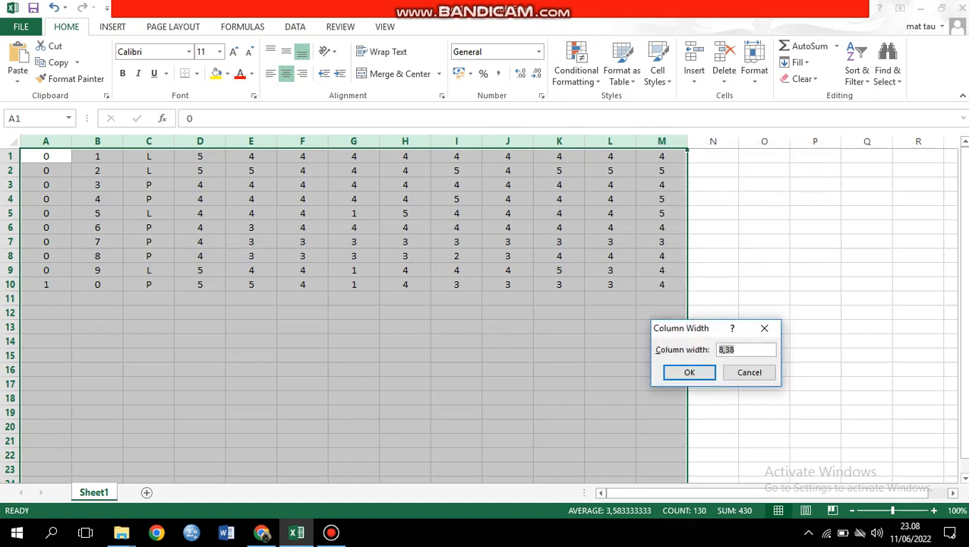
{"action": "left_click", "coordinate": [739, 349]}
{"action": "key", "text": "BackSpace"}
{"action": "key", "text": "BackSpace"}
{"action": "key", "text": "BackSpace"}
{"action": "key", "text": "BackSpace"}
{"action": "type", "text": "1"}
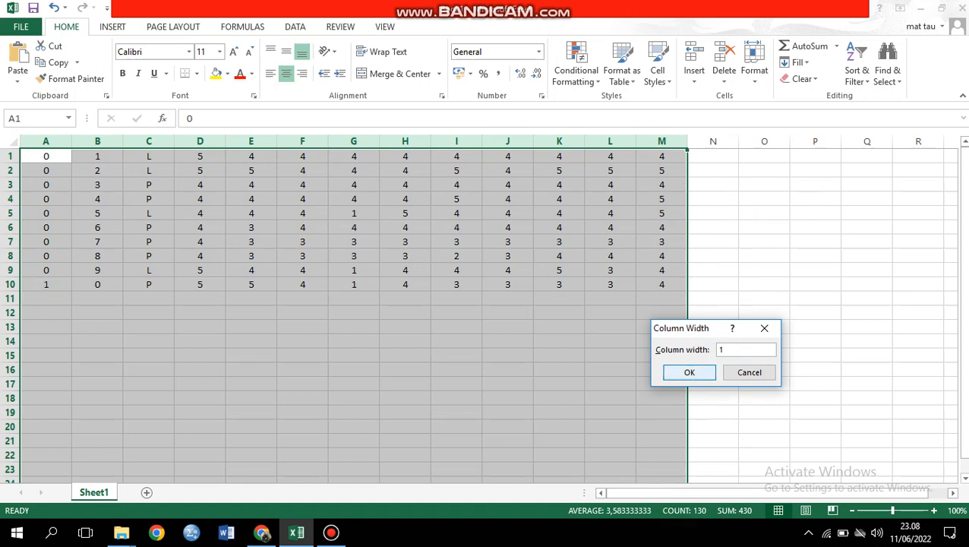
{"action": "key", "text": "Return"}
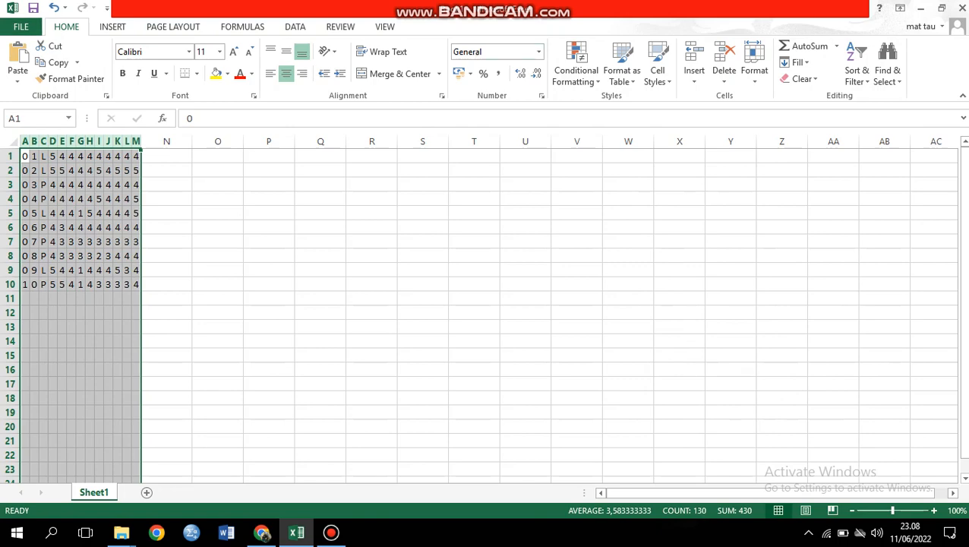
Step: Start saving a copy of the workbook in the computer's Downloads folder under the file name MULIAPRN
{"action": "left_click", "coordinate": [20, 26]}
{"action": "left_click", "coordinate": [33, 168]}
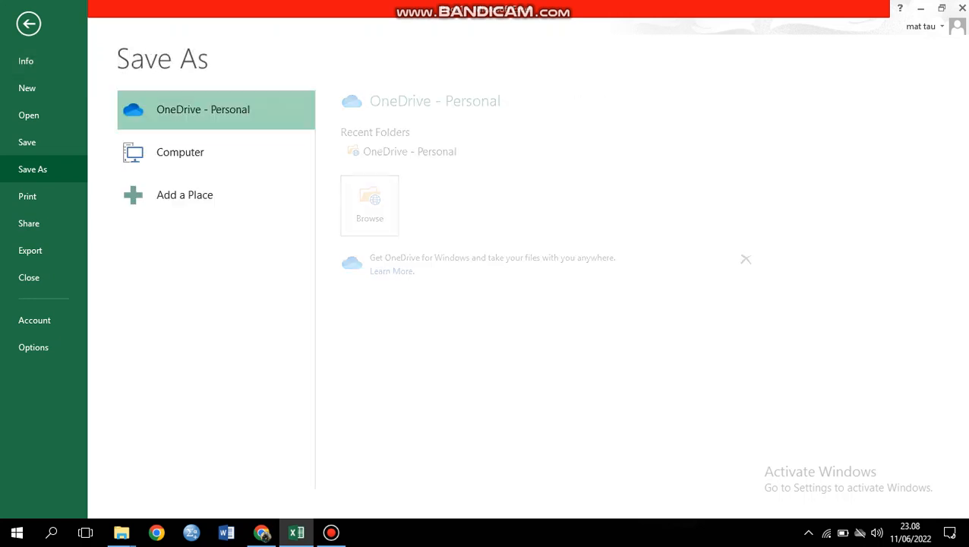
{"action": "left_click", "coordinate": [189, 152]}
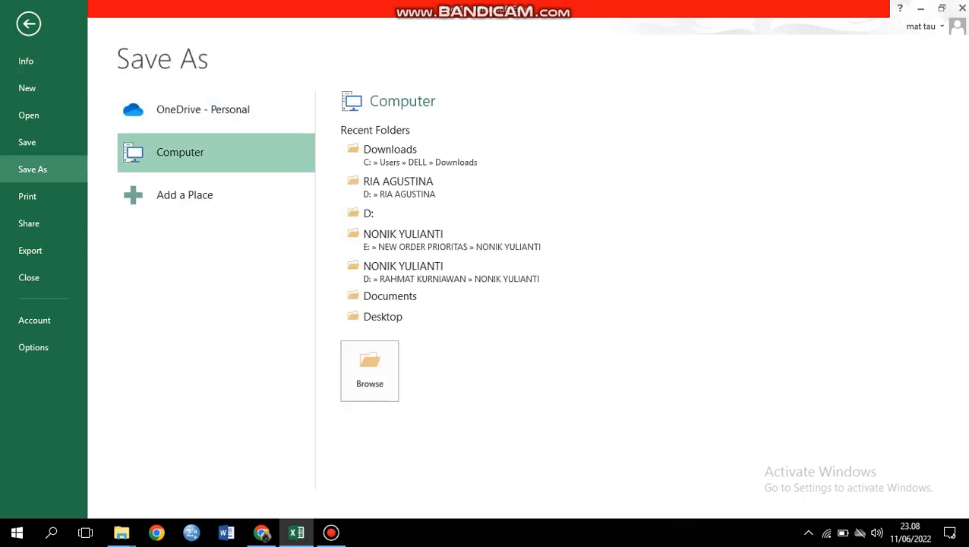
{"action": "left_click", "coordinate": [410, 154]}
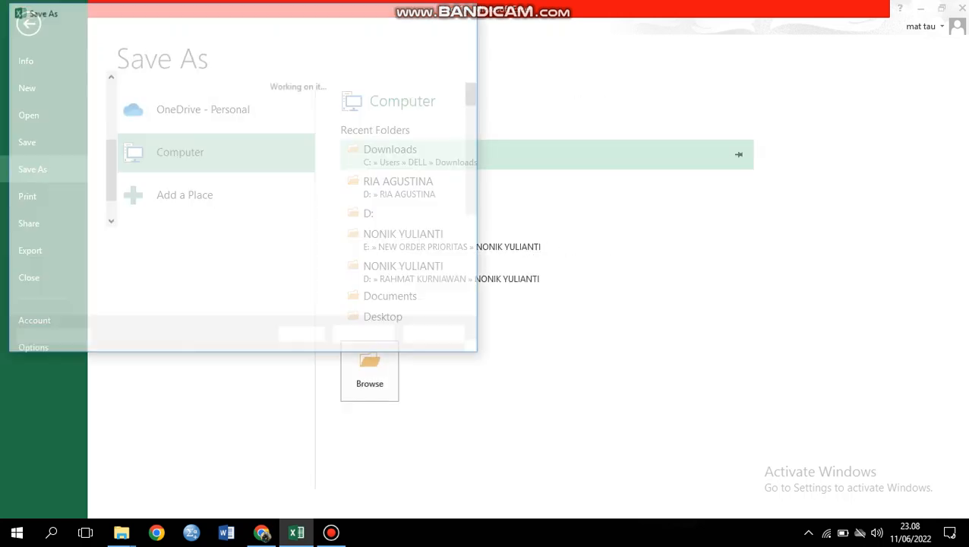
{"action": "key", "text": "End"}
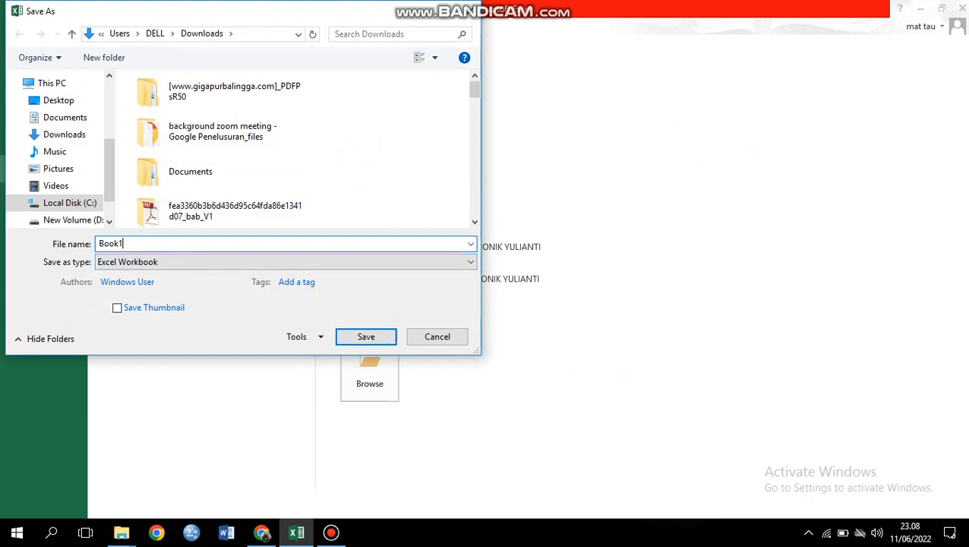
{"action": "key", "text": "BackSpace"}
{"action": "key", "text": "BackSpace"}
{"action": "key", "text": "BackSpace"}
{"action": "key", "text": "BackSpace"}
{"action": "key", "text": "BackSpace"}
{"action": "type", "text": "MULI"}
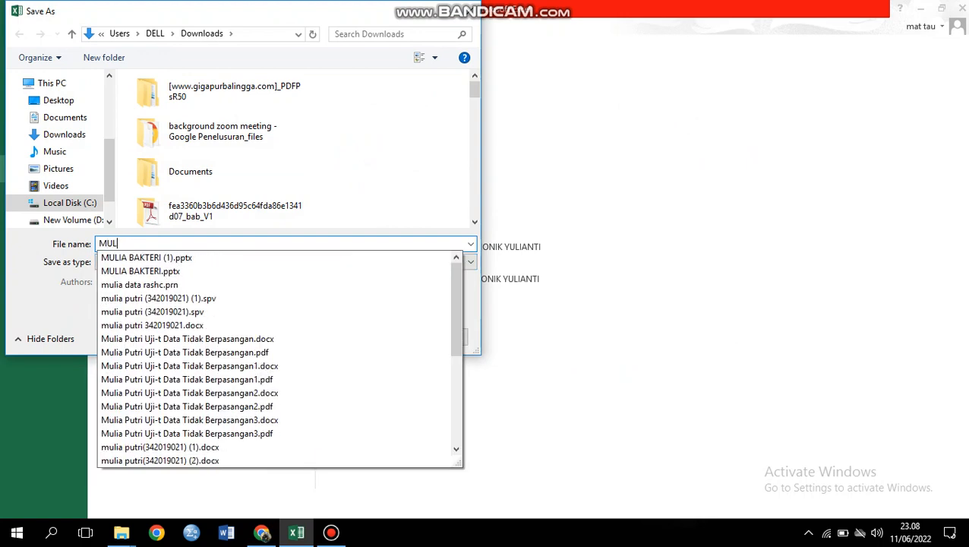
{"action": "type", "text": "APRN"}
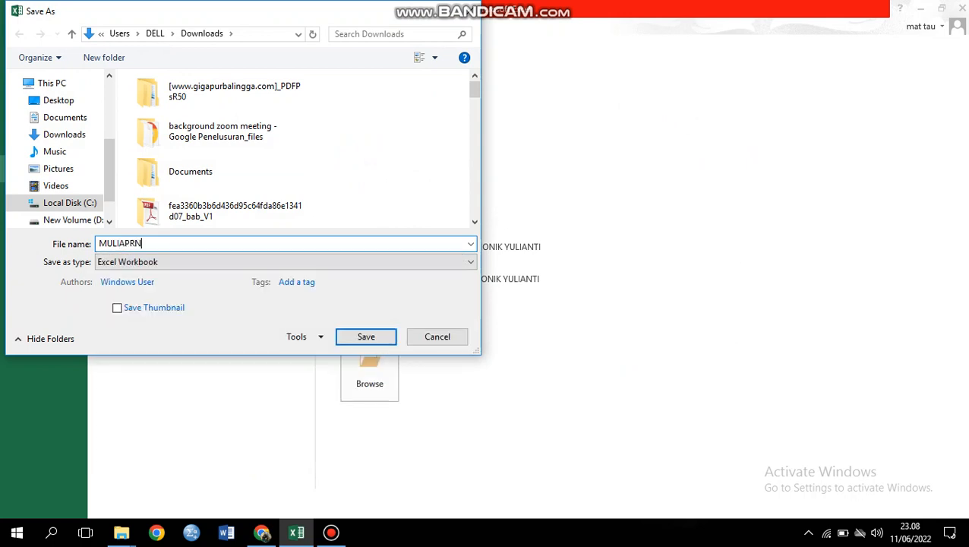
Step: Choose Formatted Text (Space delimited) as the file type and save, keeping that format
{"action": "key", "text": "Tab"}
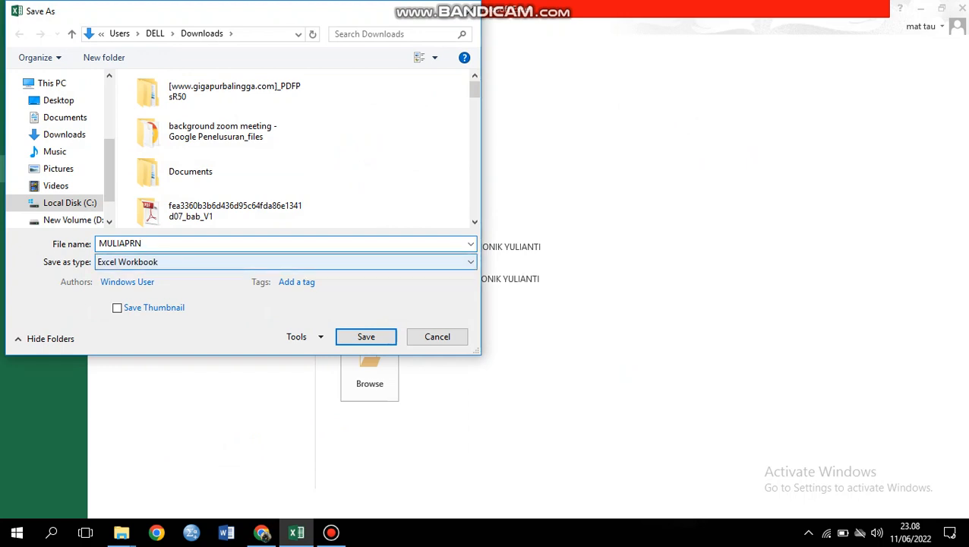
{"action": "left_click", "coordinate": [285, 262]}
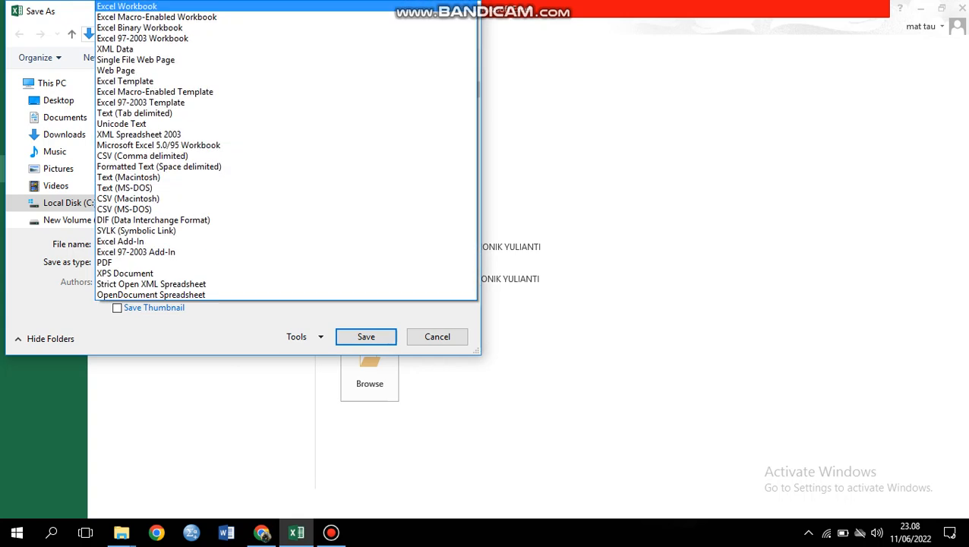
{"action": "key", "text": "Up"}
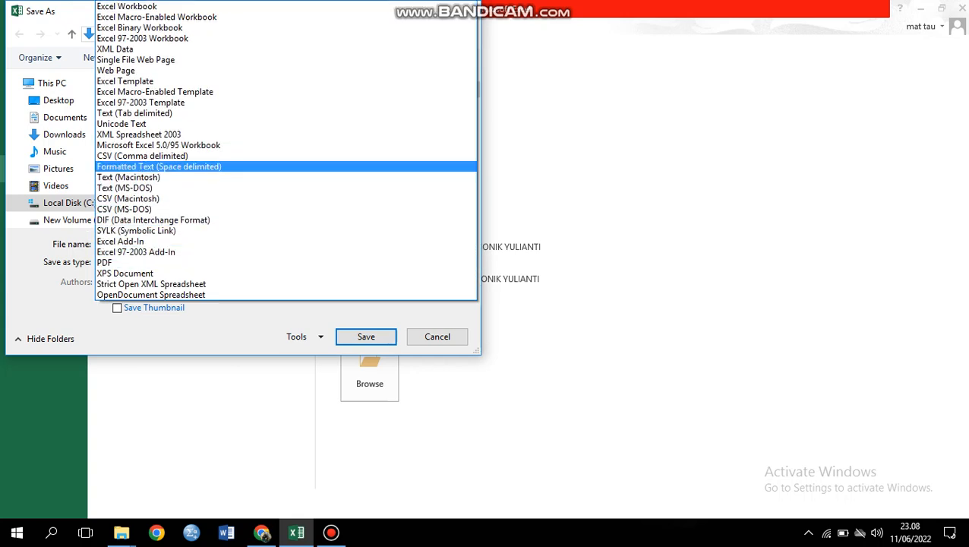
{"action": "key", "text": "Return"}
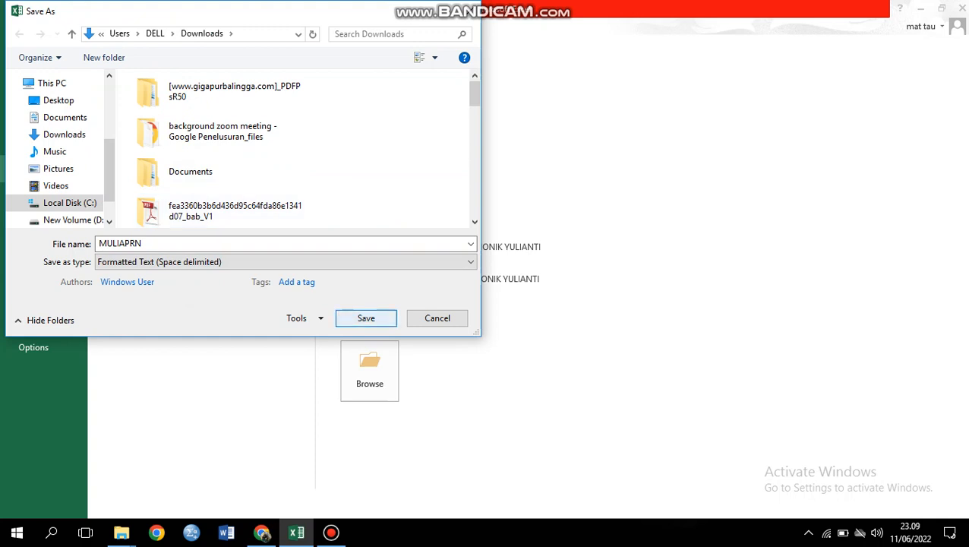
{"action": "key", "text": "Return"}
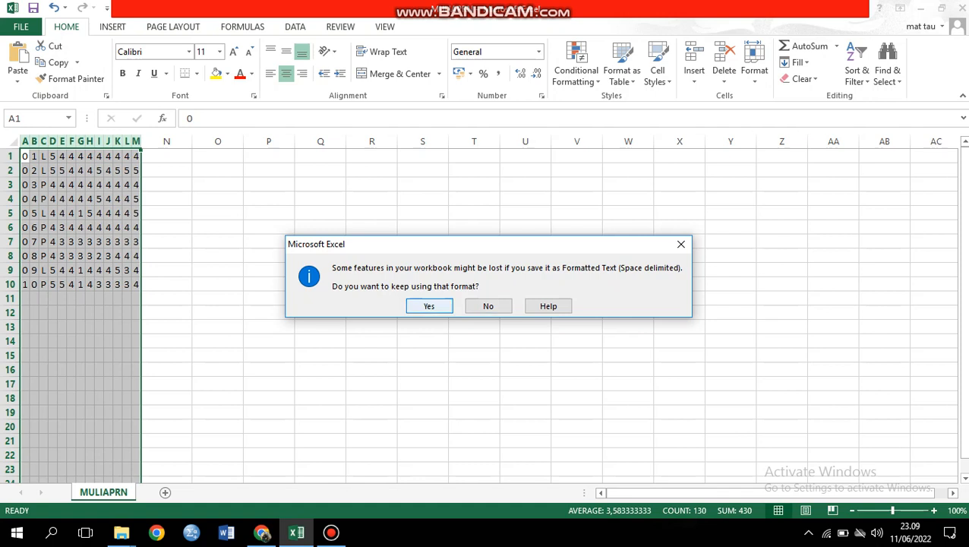
{"action": "key", "text": "Return"}
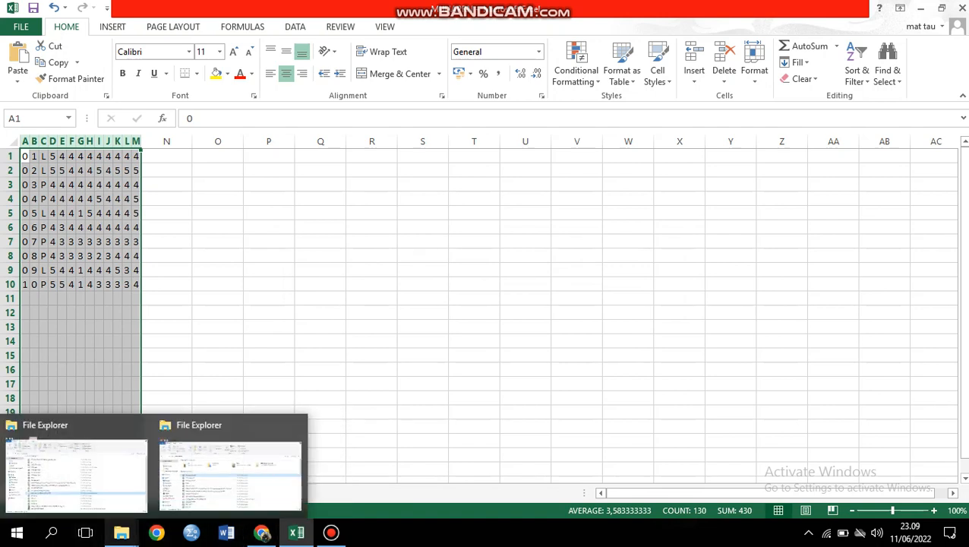
Step: Find the MULIAPRN file among the recent files in File Explorer and open it in Notepad to check its rows
{"action": "left_click", "coordinate": [122, 532]}
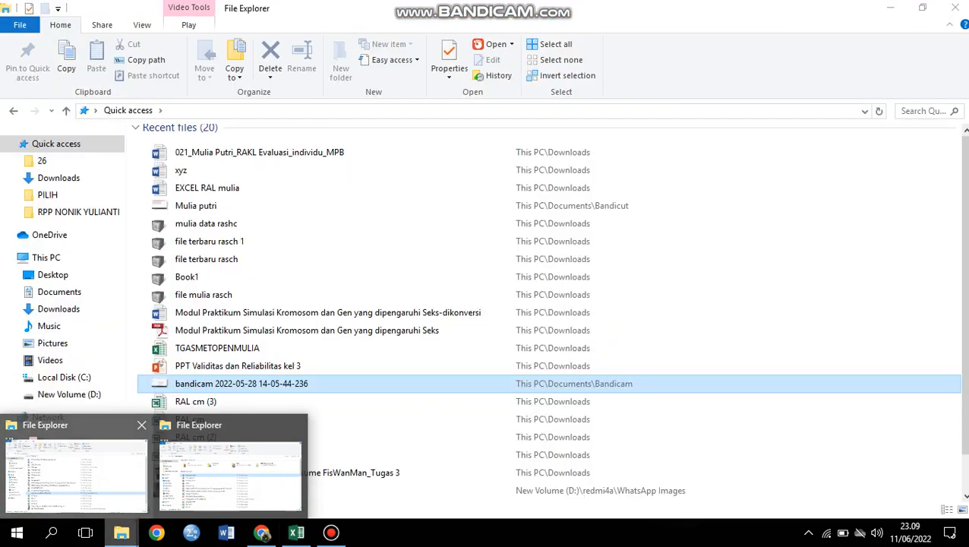
{"action": "left_click", "coordinate": [77, 475]}
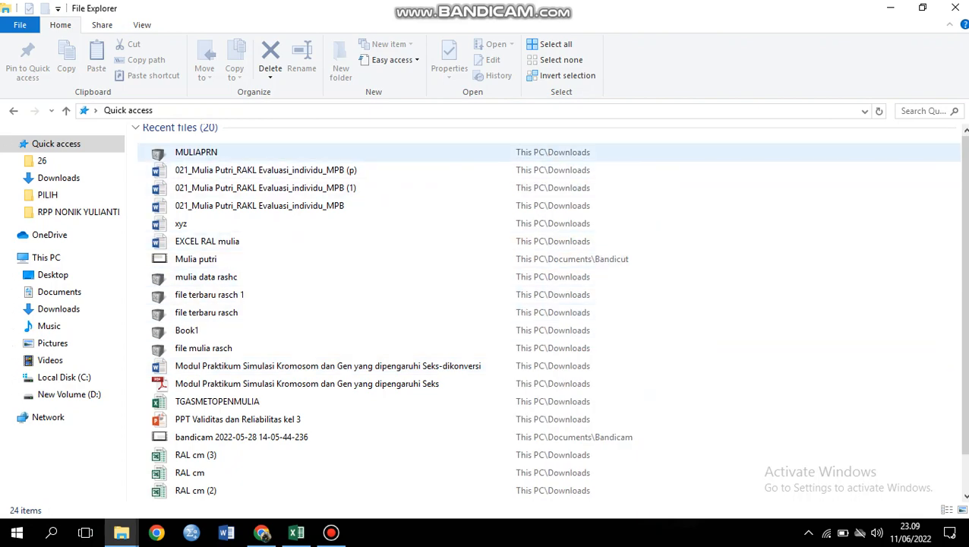
{"action": "left_click", "coordinate": [195, 153]}
{"action": "right_click", "coordinate": [237, 145]}
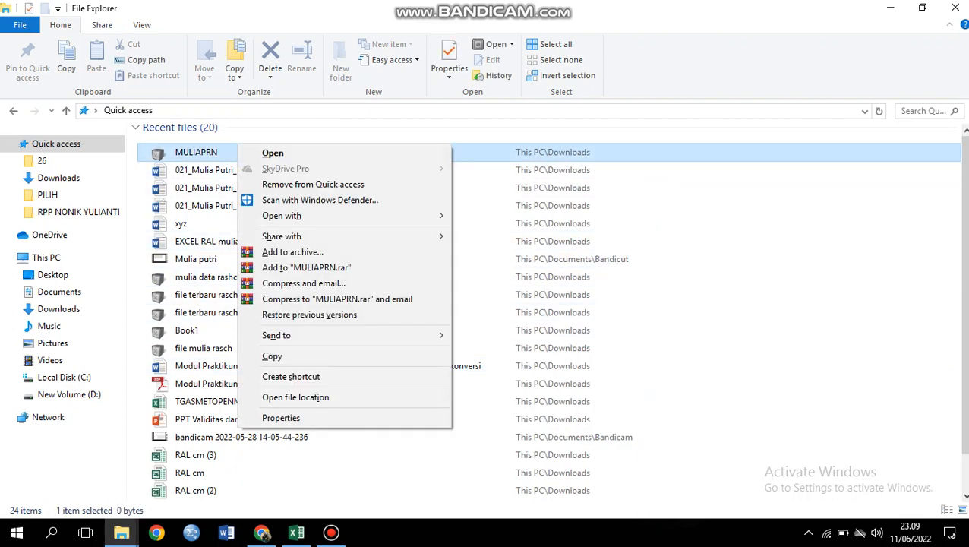
{"action": "mouse_move", "coordinate": [282, 216]}
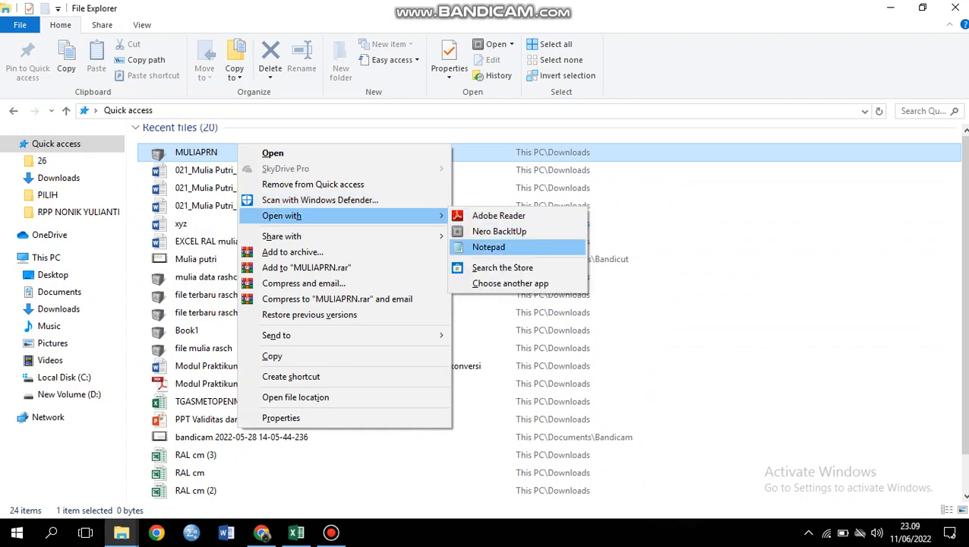
{"action": "left_click", "coordinate": [488, 247]}
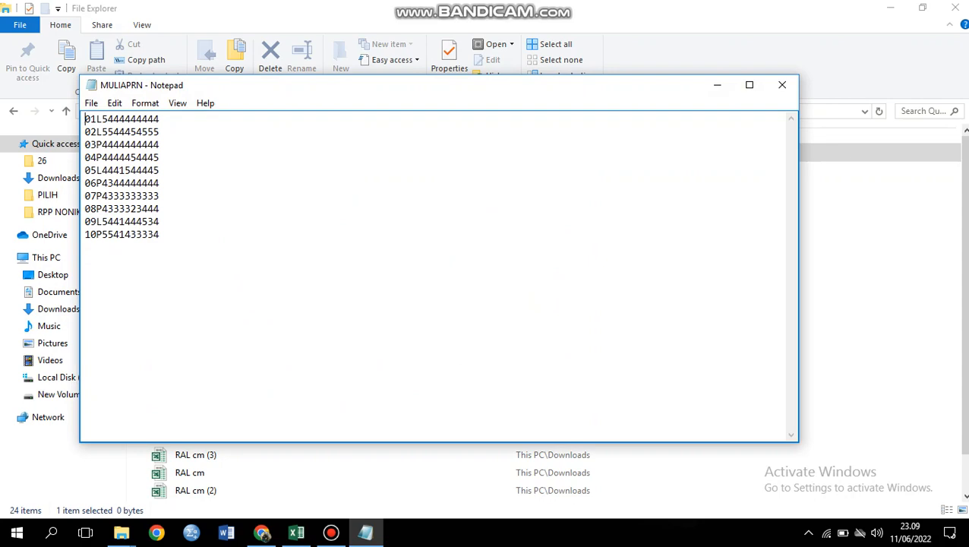
Step: Minimize the Notepad, File Explorer and Excel windows and launch Ministep from the desktop
{"action": "left_click", "coordinate": [716, 84]}
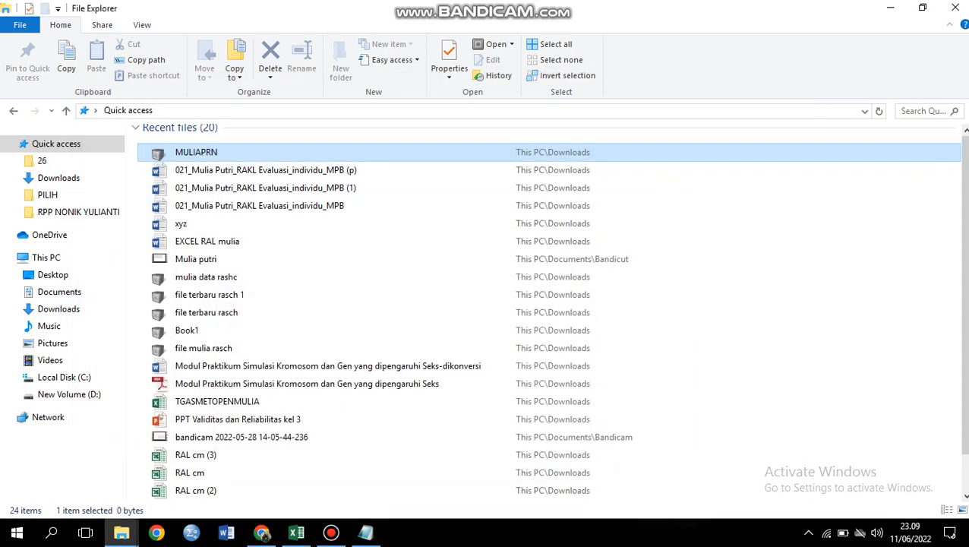
{"action": "left_click", "coordinate": [892, 7]}
{"action": "left_click", "coordinate": [900, 8]}
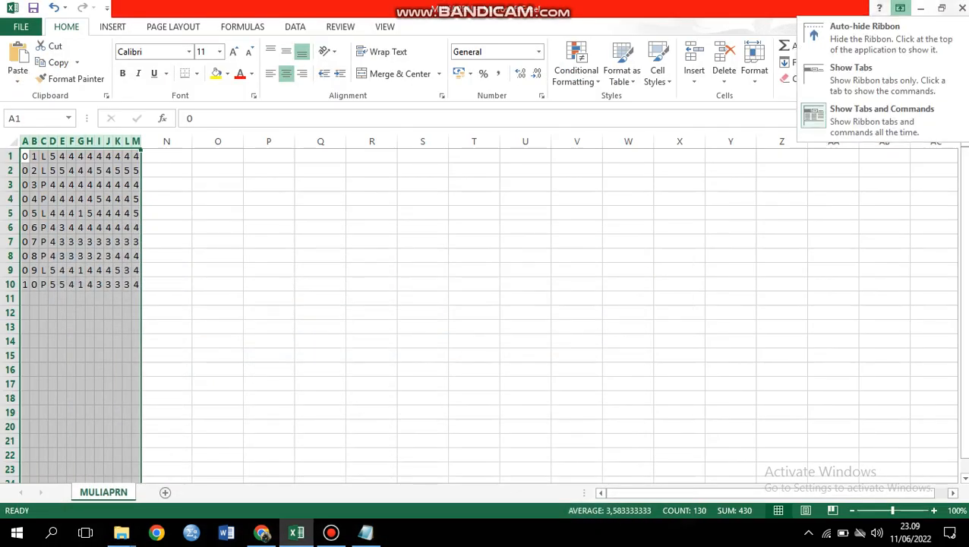
{"action": "left_click", "coordinate": [920, 8]}
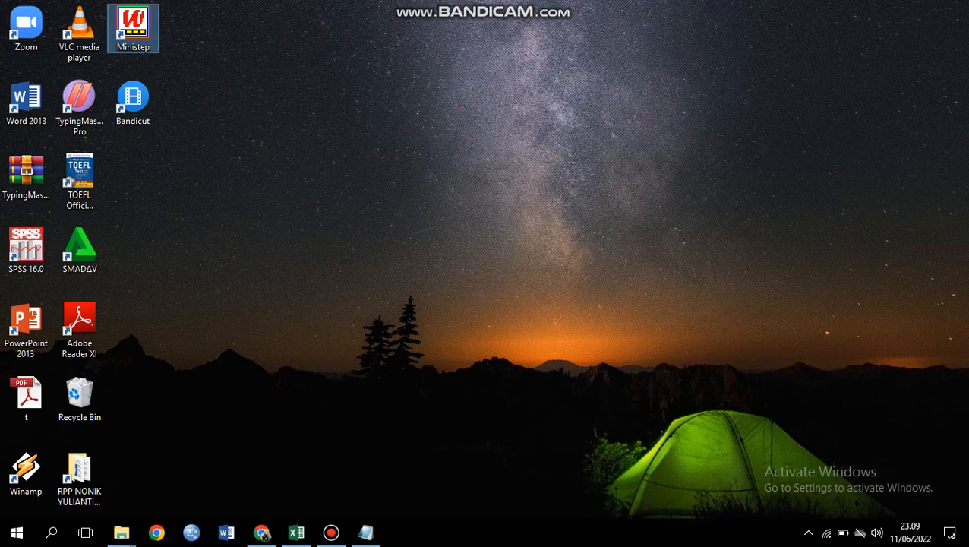
{"action": "double_click", "coordinate": [133, 27]}
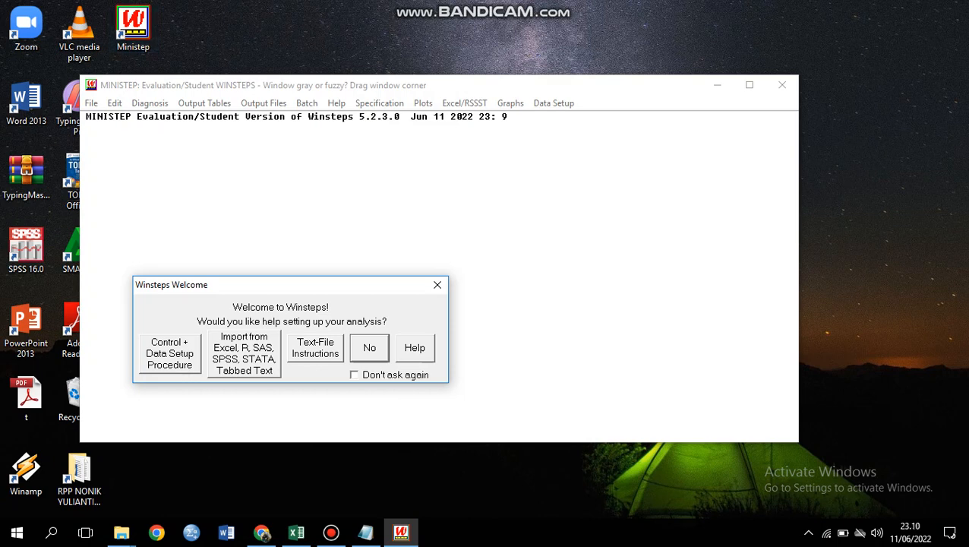
Step: Decline the setup help and open the MULIAPRN file from the recent files as the control file
{"action": "left_click", "coordinate": [369, 347]}
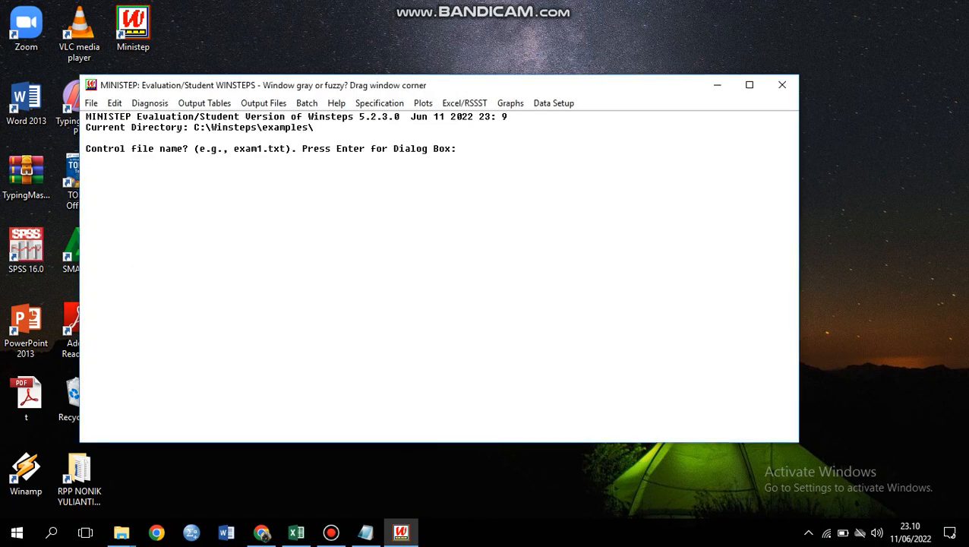
{"action": "left_click", "coordinate": [91, 102]}
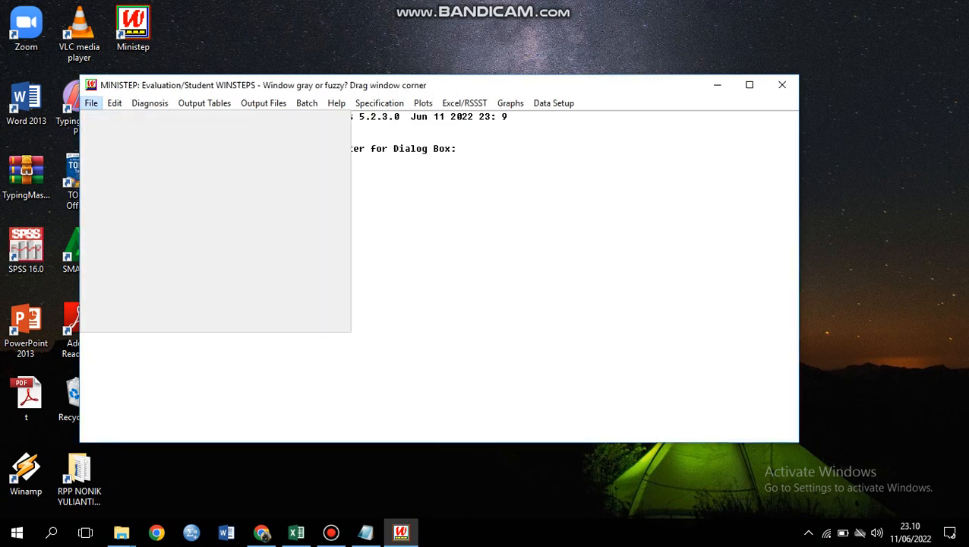
{"action": "left_click", "coordinate": [149, 103]}
{"action": "left_click", "coordinate": [91, 103]}
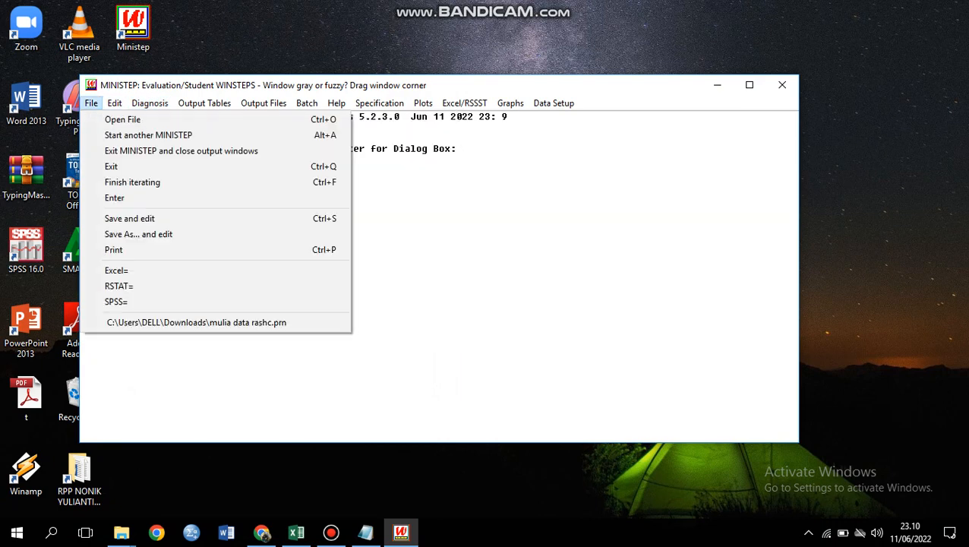
{"action": "mouse_move", "coordinate": [114, 103]}
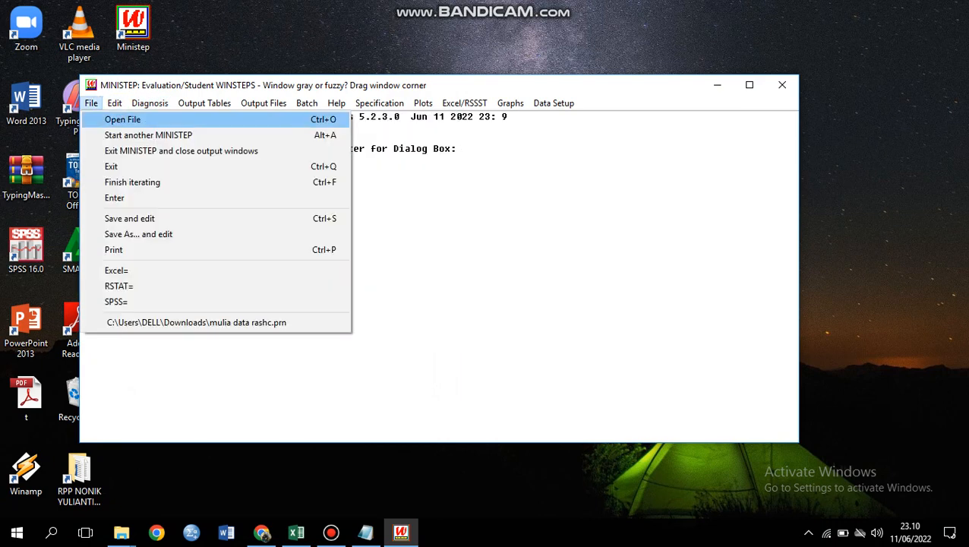
{"action": "left_click", "coordinate": [123, 119]}
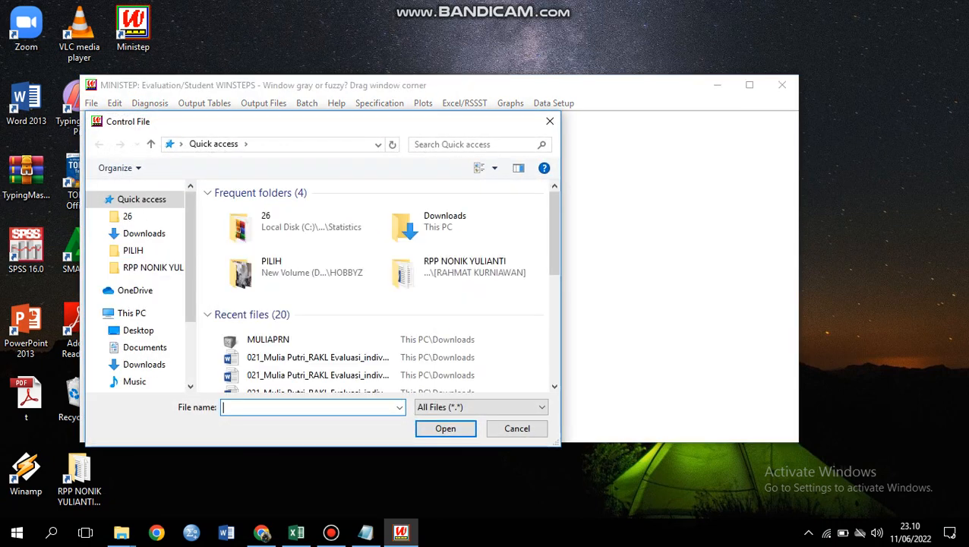
{"action": "left_click", "coordinate": [268, 340]}
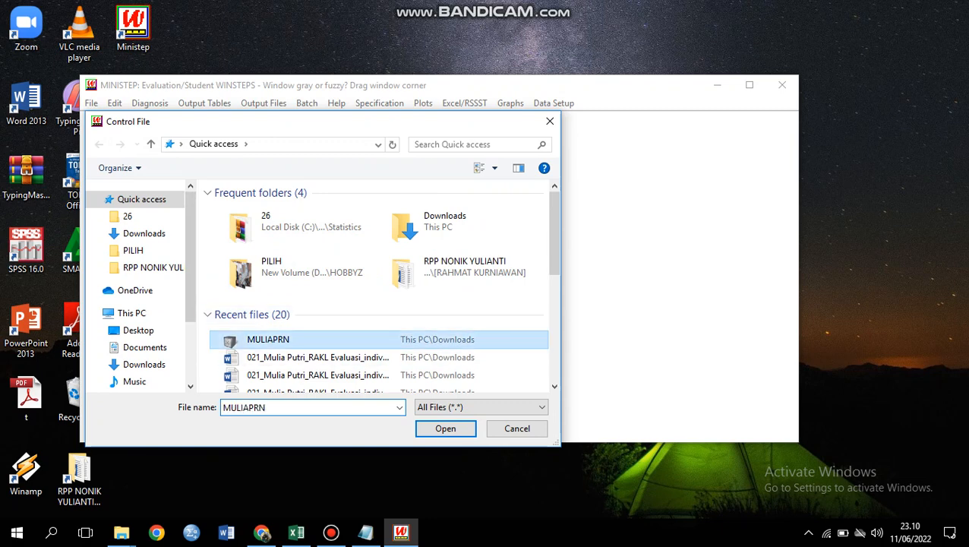
{"action": "left_click", "coordinate": [446, 429]}
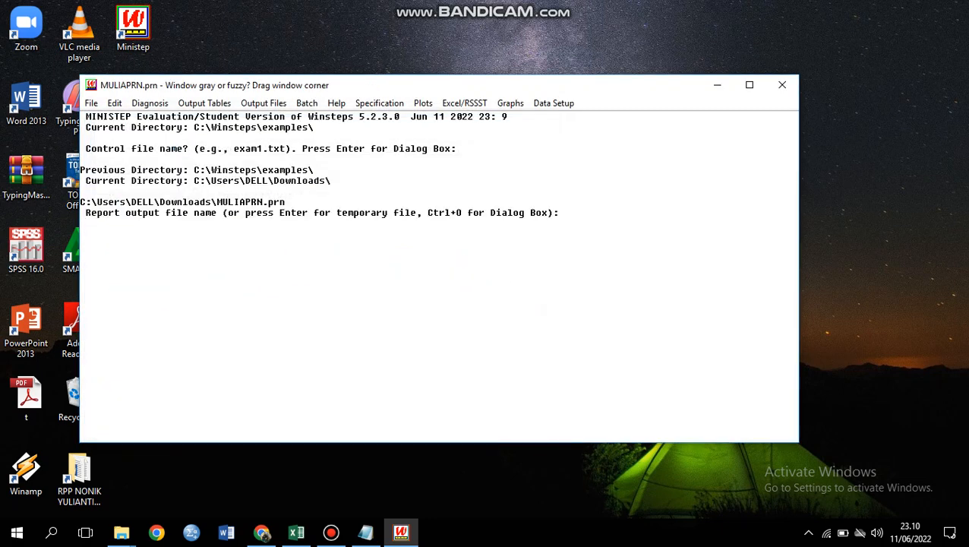
Step: Open the 32-bit Data Setup for the file and set the person label length (NAMELEN) to 3
{"action": "left_click", "coordinate": [553, 102]}
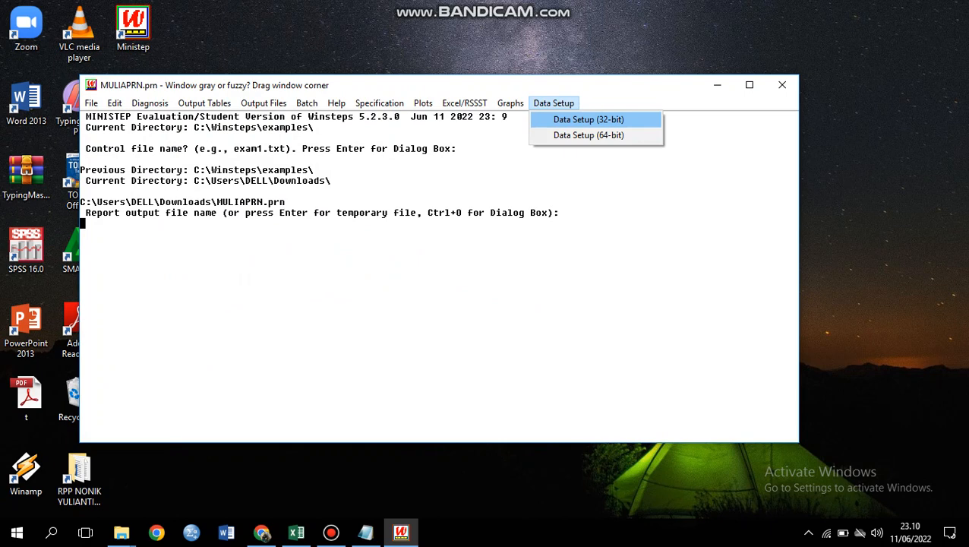
{"action": "left_click", "coordinate": [589, 119]}
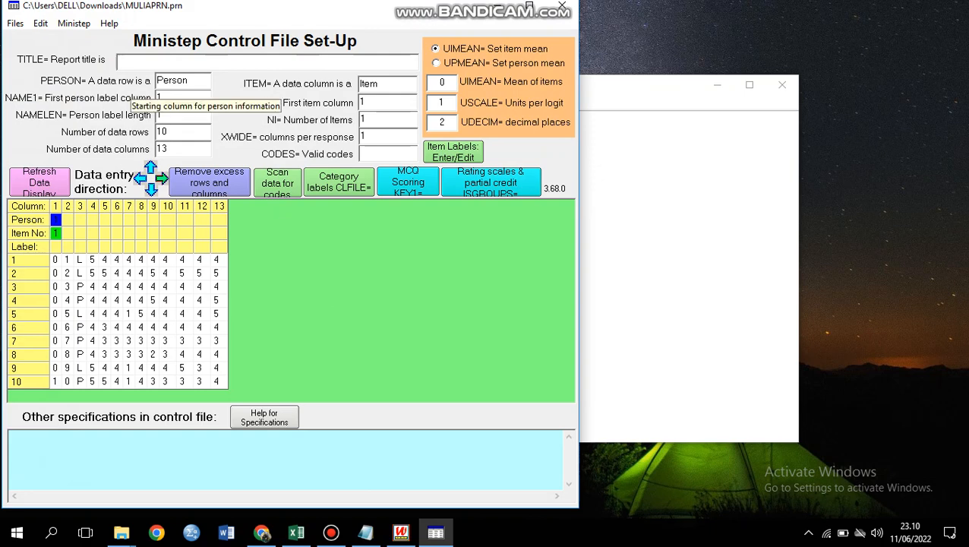
{"action": "left_click", "coordinate": [169, 98]}
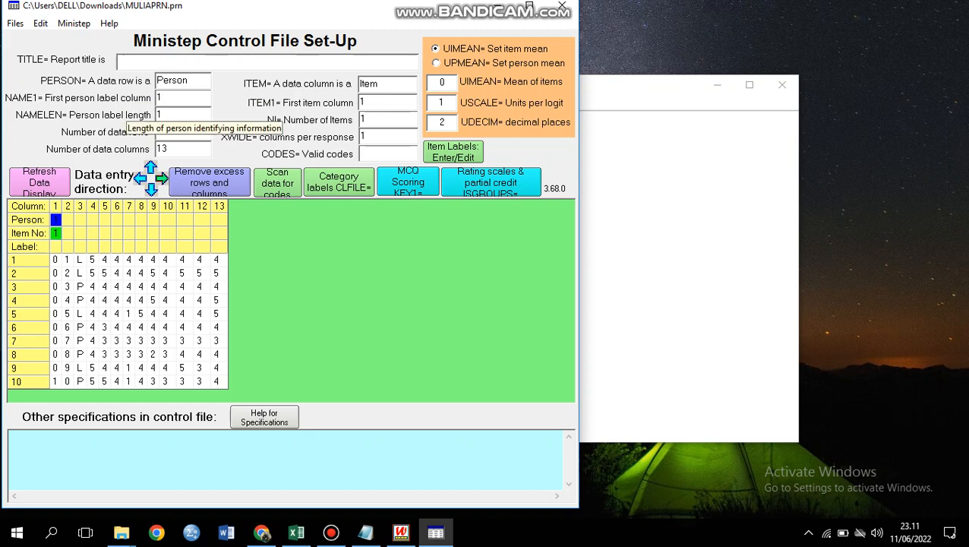
{"action": "left_click", "coordinate": [167, 115]}
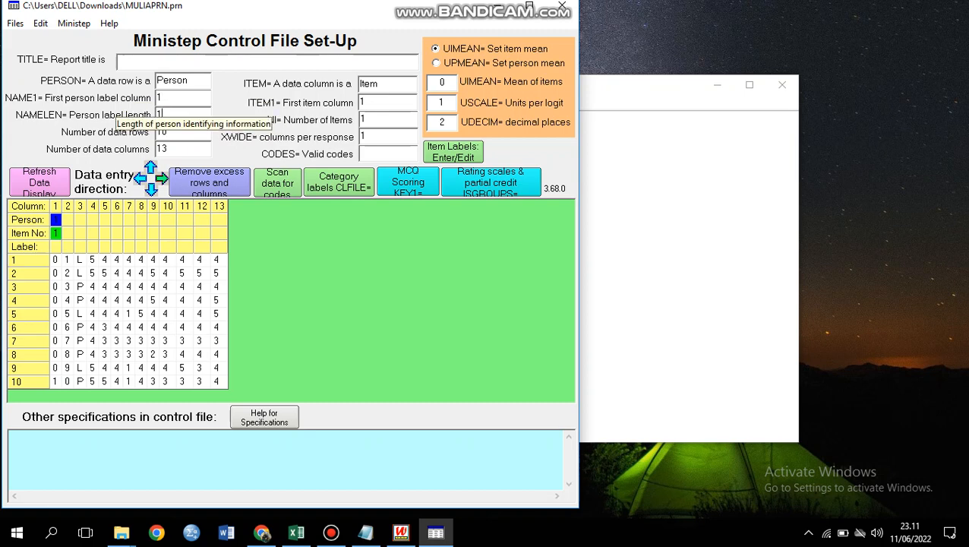
{"action": "key", "text": "BackSpace"}
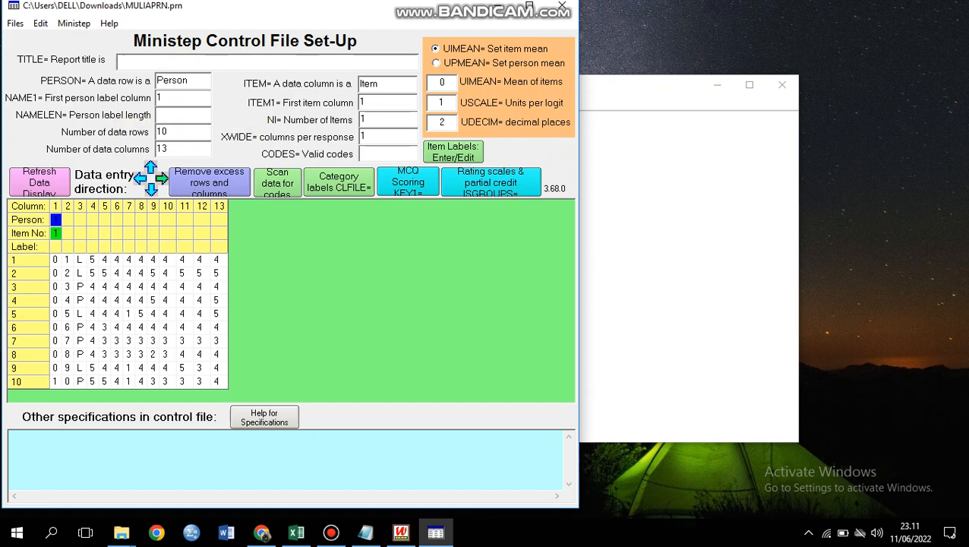
{"action": "type", "text": "3"}
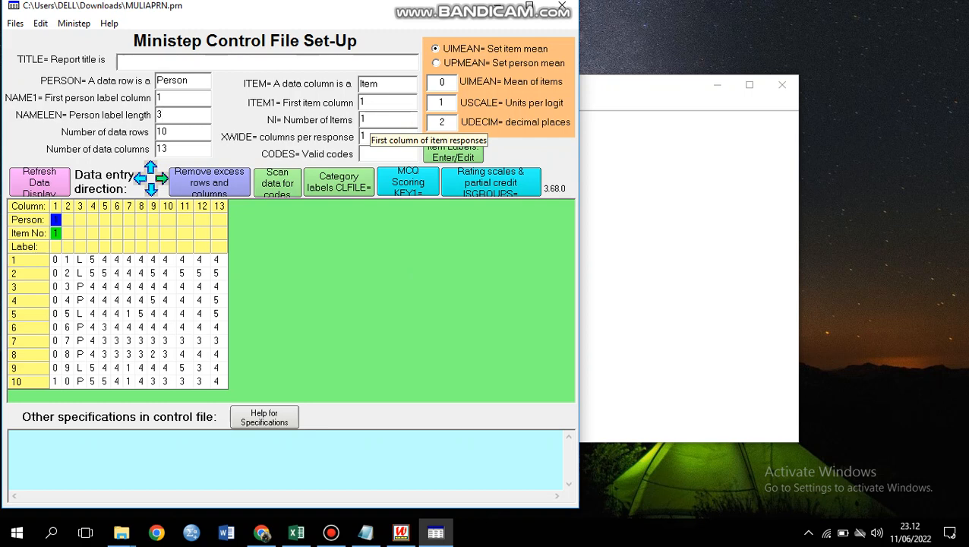
Step: Set the first item column (ITEM1) to 4 and the number of items (NI) to 10
{"action": "left_click", "coordinate": [370, 104]}
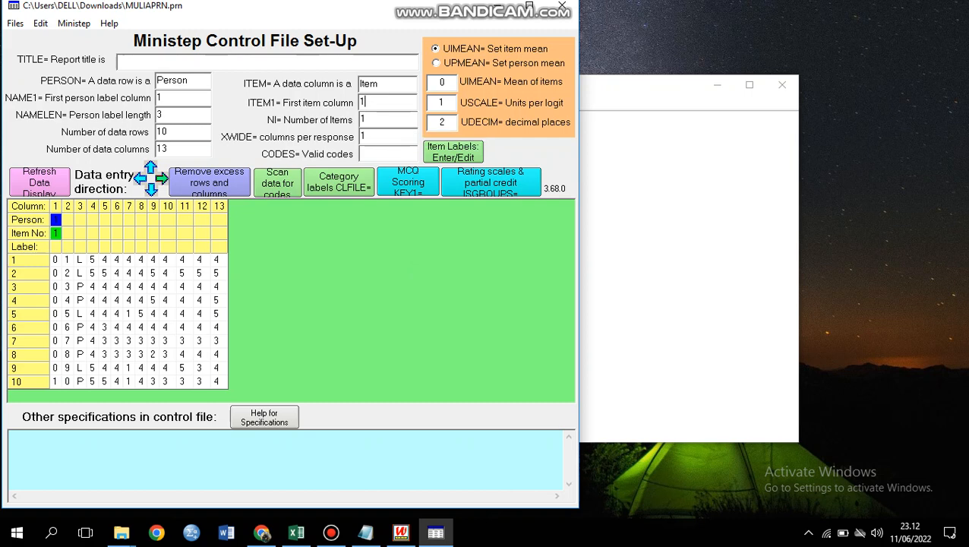
{"action": "key", "text": "BackSpace"}
{"action": "type", "text": "4"}
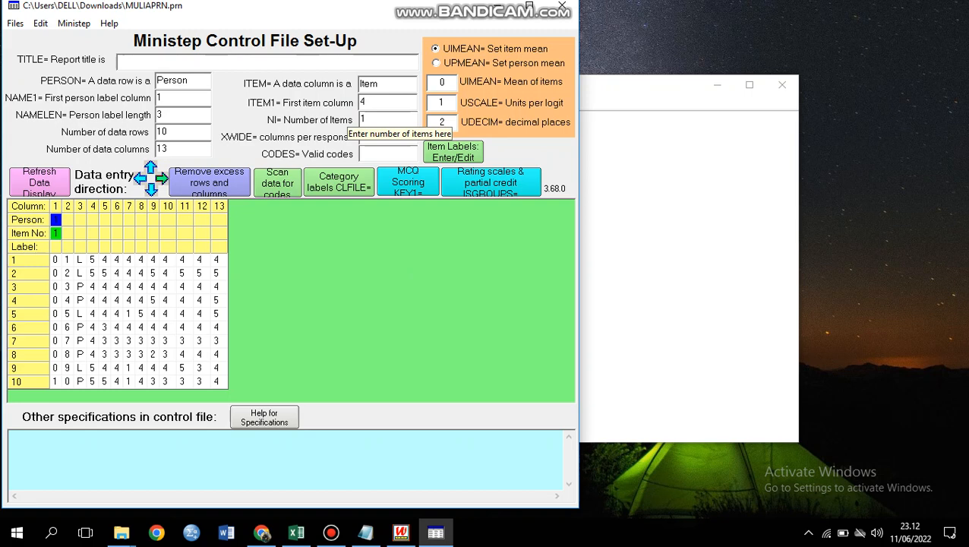
{"action": "key", "text": "Tab"}
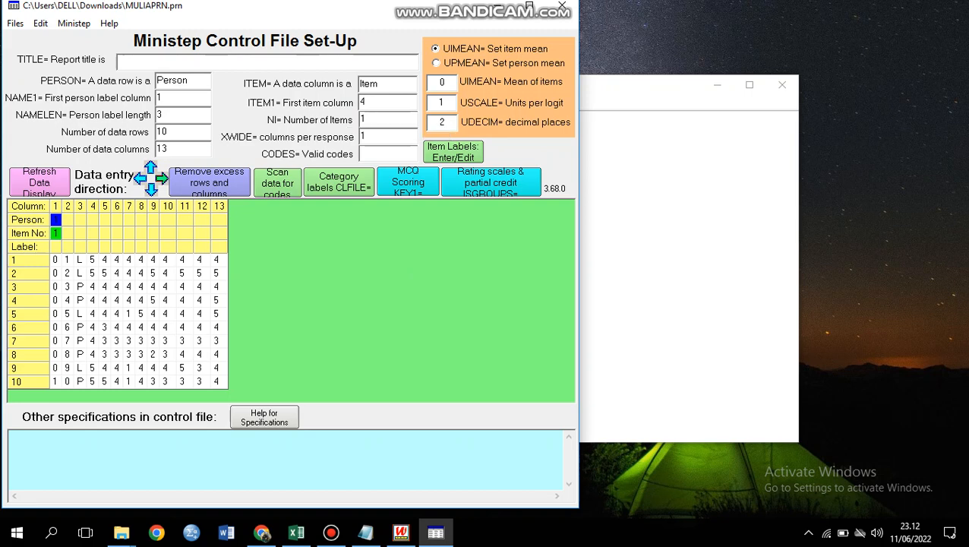
{"action": "key", "text": "BackSpace"}
{"action": "type", "text": "10"}
Step: Refresh the data display and scan the data to fill in the valid codes
{"action": "left_click", "coordinate": [37, 183]}
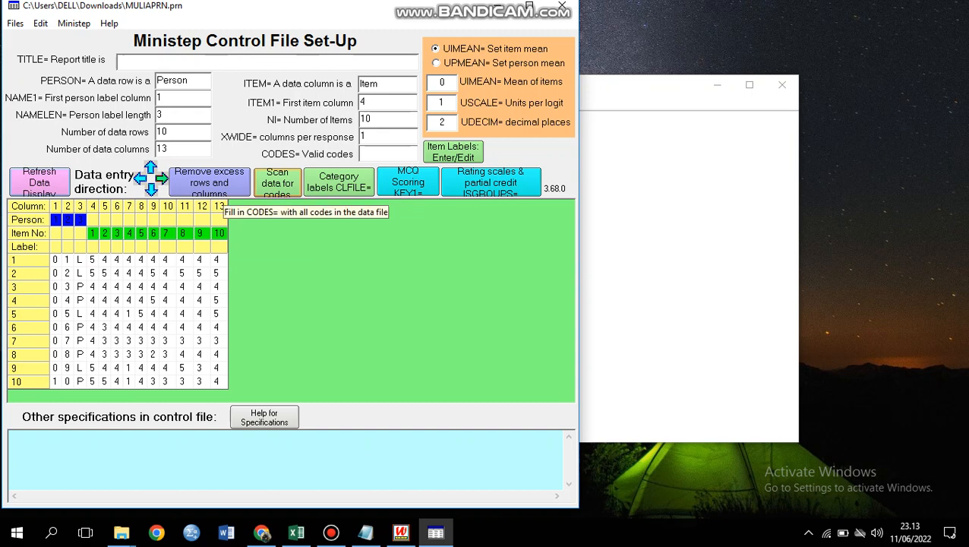
{"action": "left_click", "coordinate": [277, 183]}
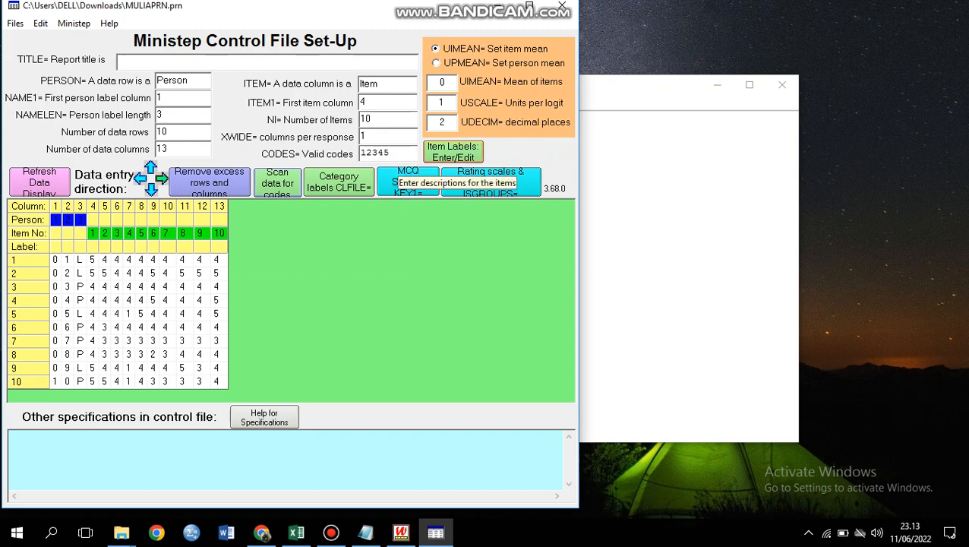
Step: Label the ten items P1 through P10 in order and accept the item labels
{"action": "left_click", "coordinate": [452, 152]}
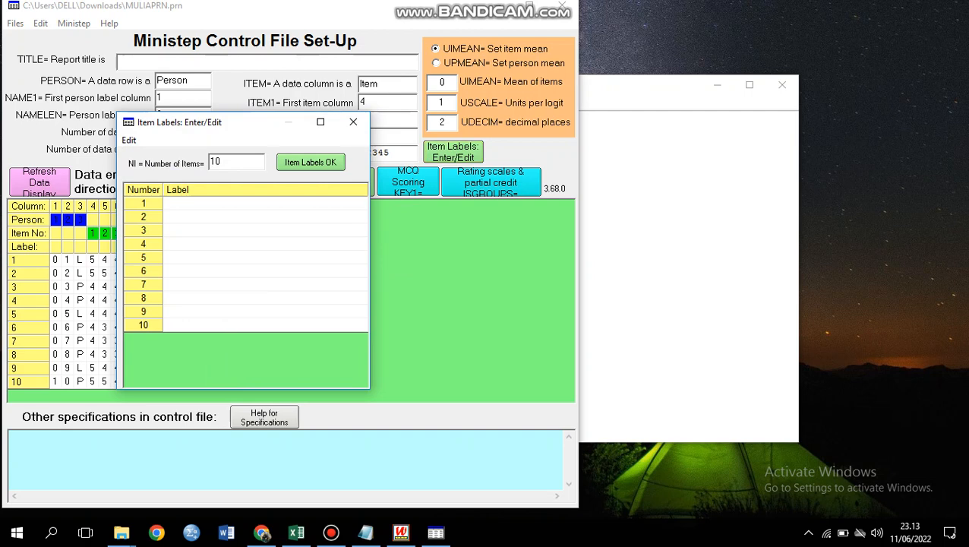
{"action": "left_click", "coordinate": [189, 203]}
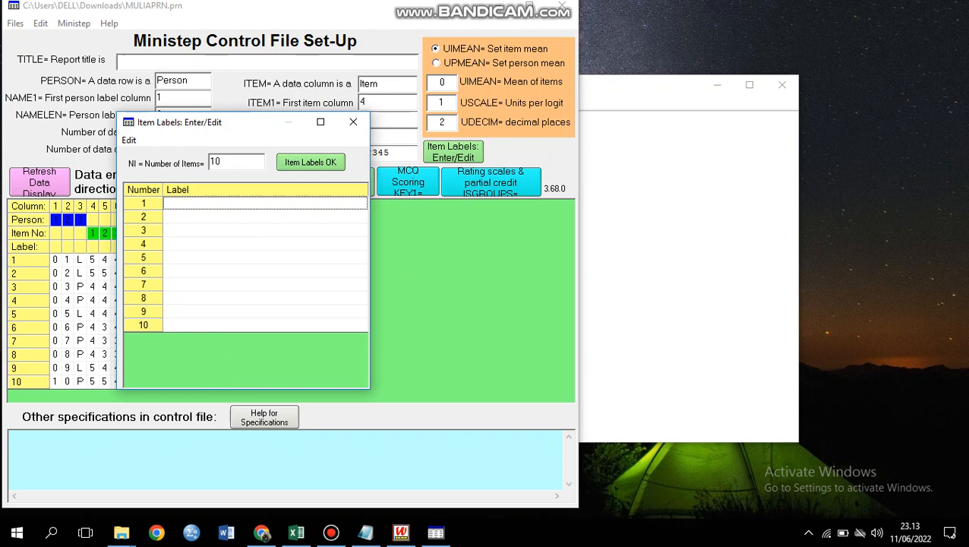
{"action": "type", "text": "P1"}
{"action": "key", "text": "Return"}
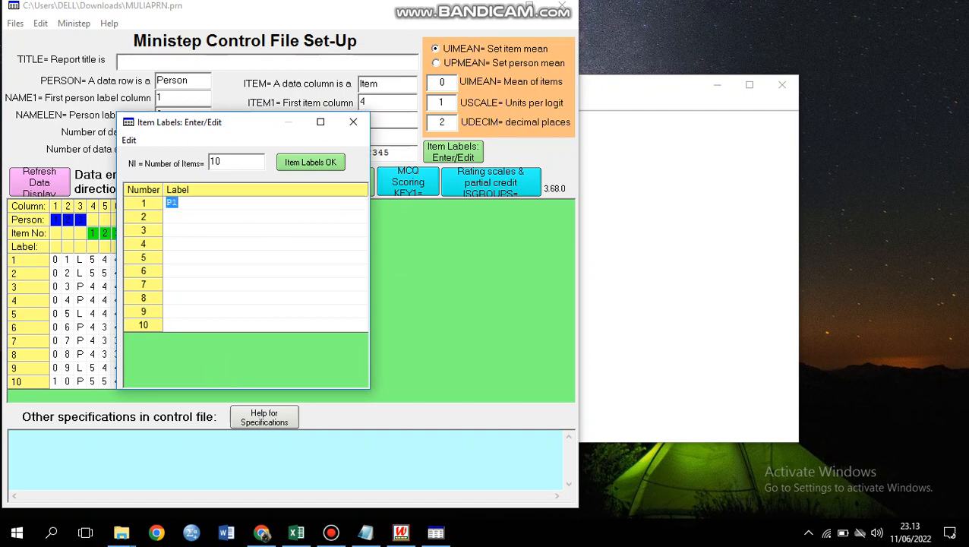
{"action": "key", "text": "Return"}
{"action": "type", "text": "P2"}
{"action": "key", "text": "Return"}
{"action": "type", "text": "P3"}
{"action": "key", "text": "Return"}
{"action": "type", "text": "P4"}
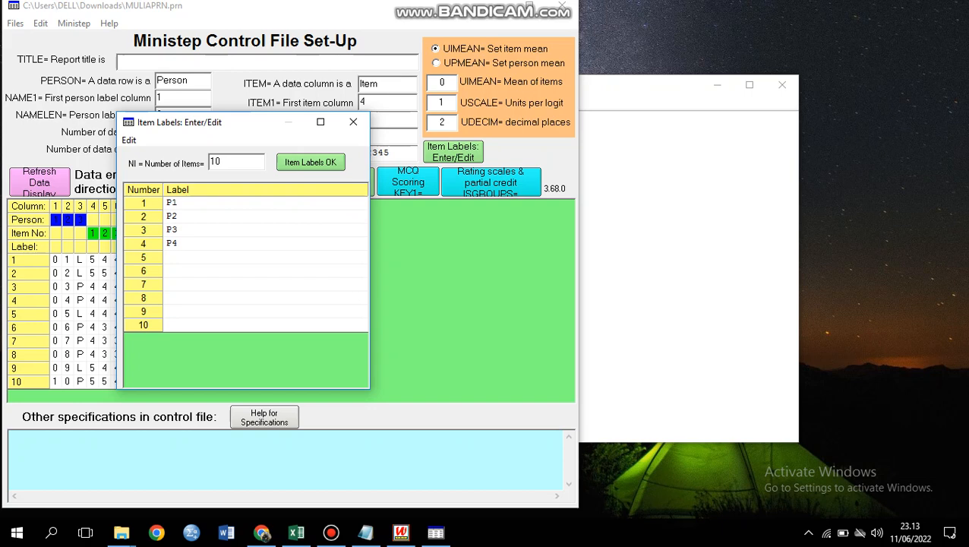
{"action": "key", "text": "Return"}
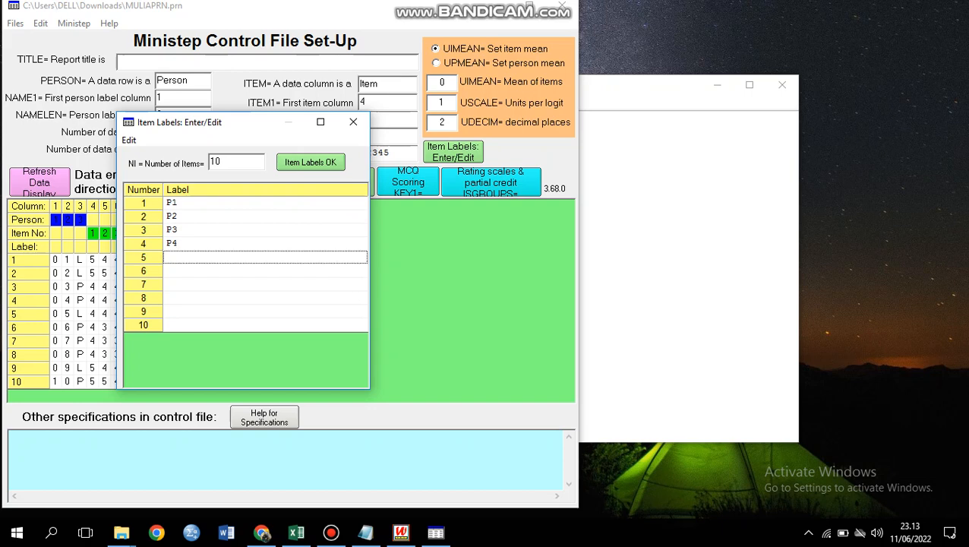
{"action": "type", "text": "P"}
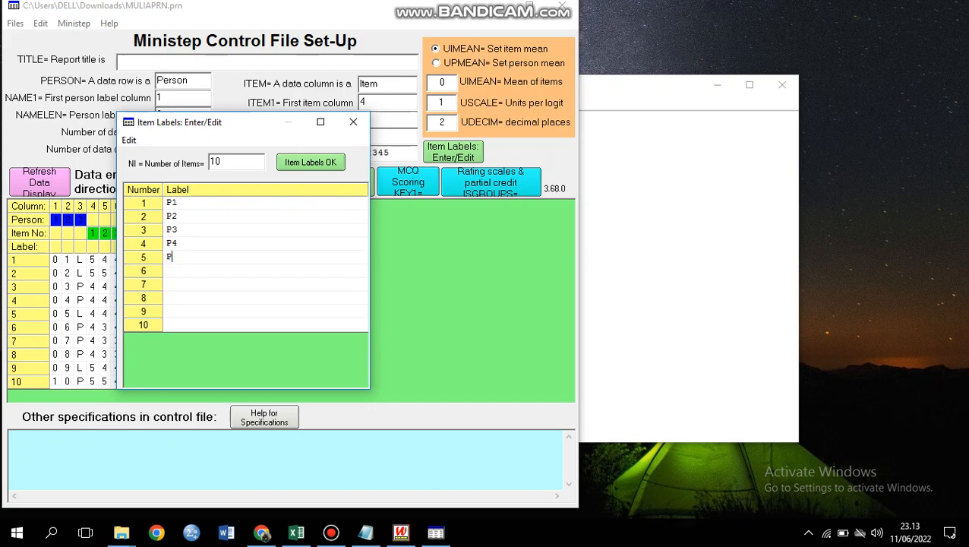
{"action": "type", "text": "5"}
{"action": "key", "text": "Return"}
{"action": "type", "text": "P6"}
{"action": "key", "text": "Return"}
{"action": "type", "text": "P7"}
{"action": "key", "text": "Return"}
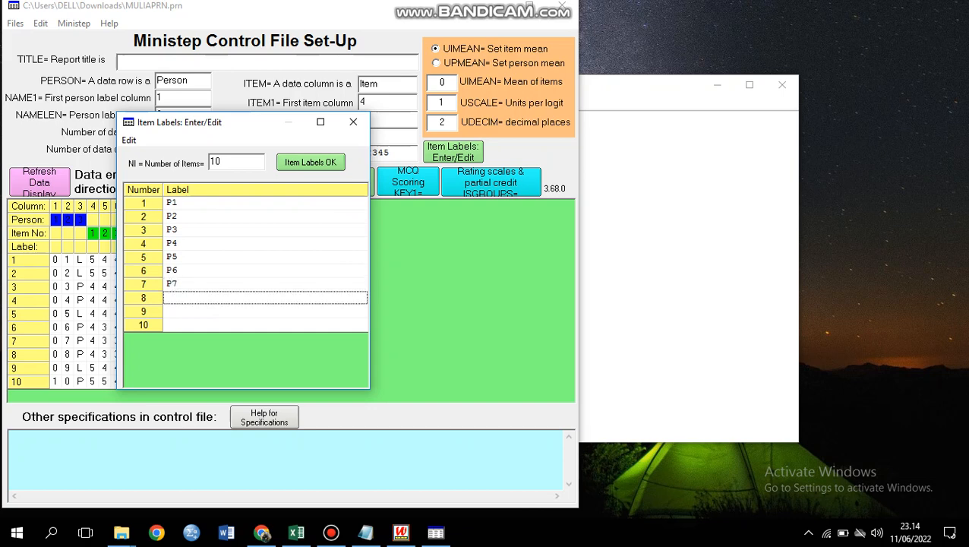
{"action": "type", "text": "P8"}
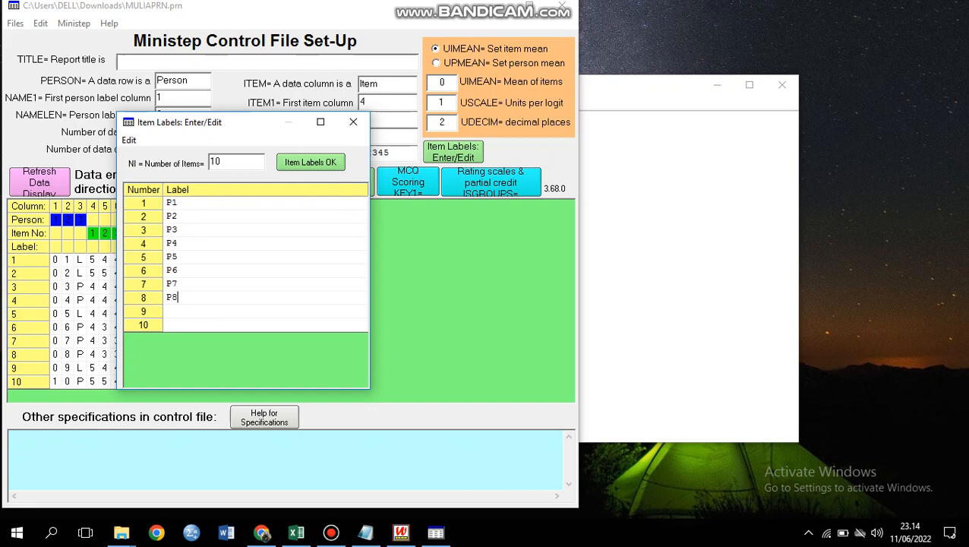
{"action": "key", "text": "Return"}
{"action": "type", "text": "P9"}
{"action": "key", "text": "Return"}
{"action": "type", "text": "P10"}
{"action": "left_click", "coordinate": [311, 162]}
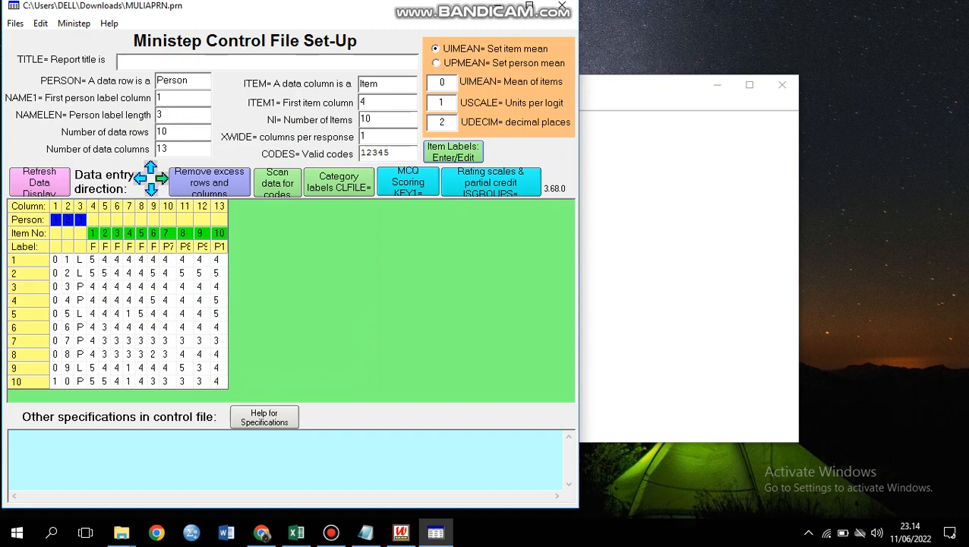
Step: Save the control settings with the data in Downloads as MULIAPRN 1, using the option that exits to Ministep analysis
{"action": "left_click", "coordinate": [73, 23]}
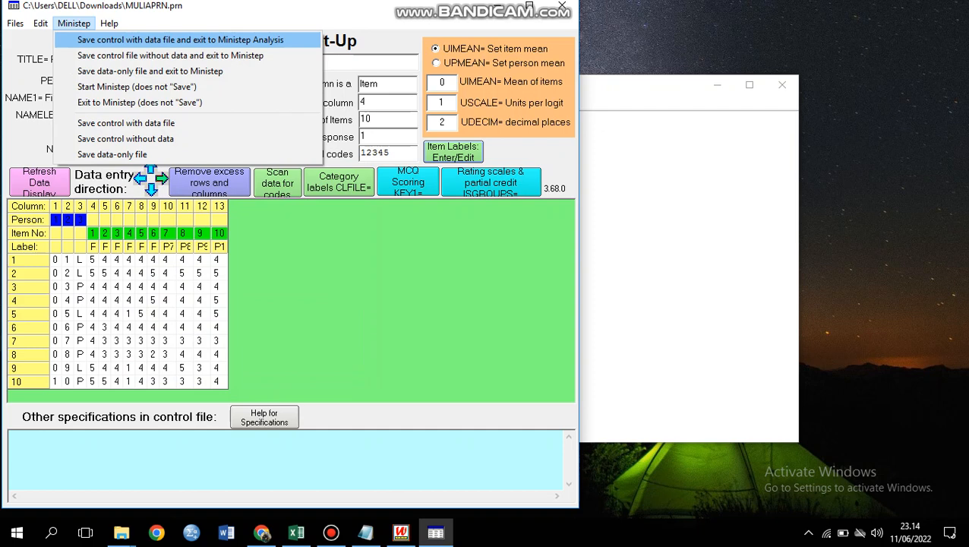
{"action": "left_click", "coordinate": [180, 39]}
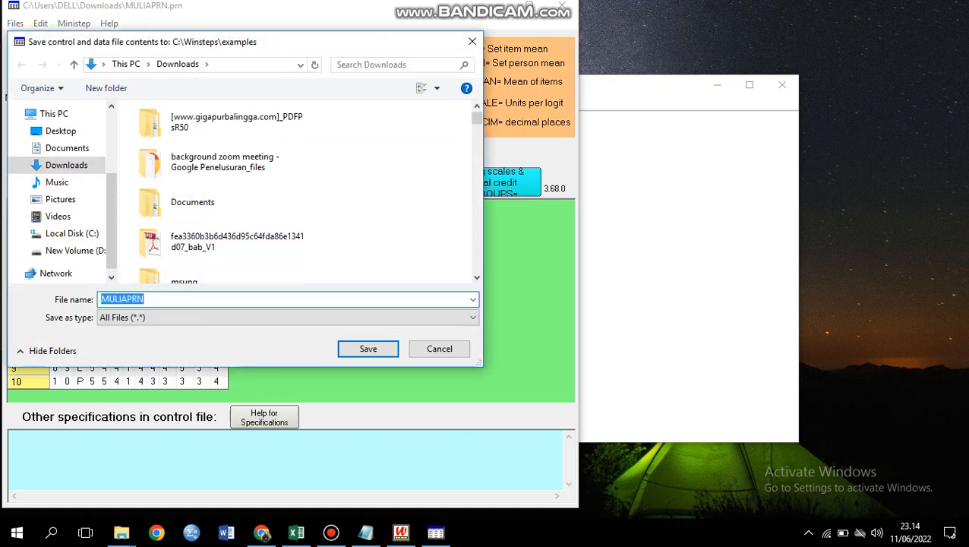
{"action": "left_click", "coordinate": [148, 299]}
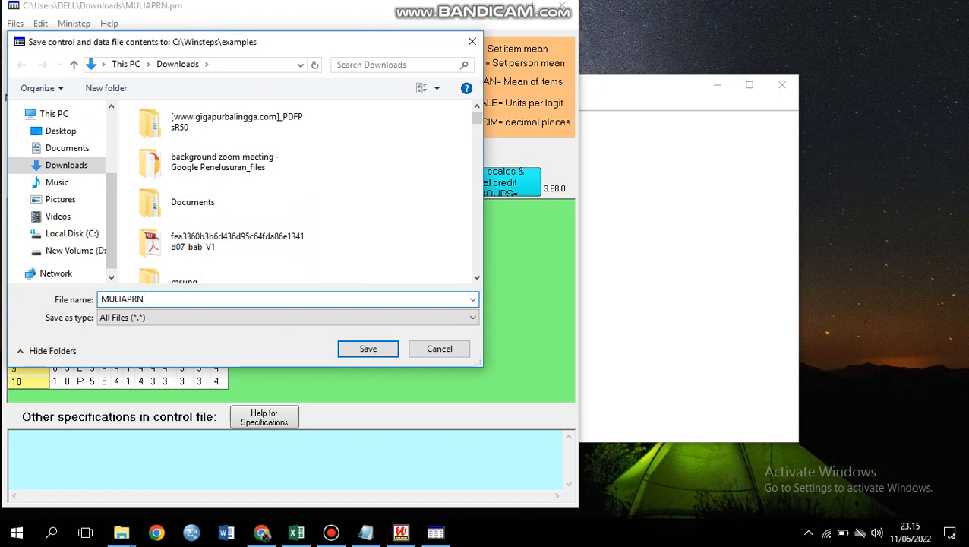
{"action": "type", "text": "1"}
{"action": "left_click", "coordinate": [368, 349]}
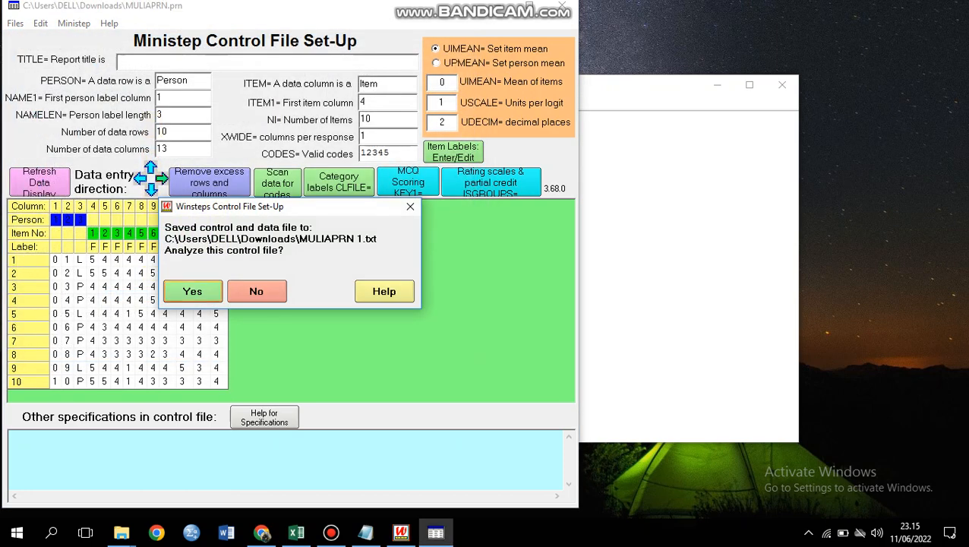
Step: Agree to analyze the saved control file and run the analysis with a temporary report output file
{"action": "left_click", "coordinate": [193, 291]}
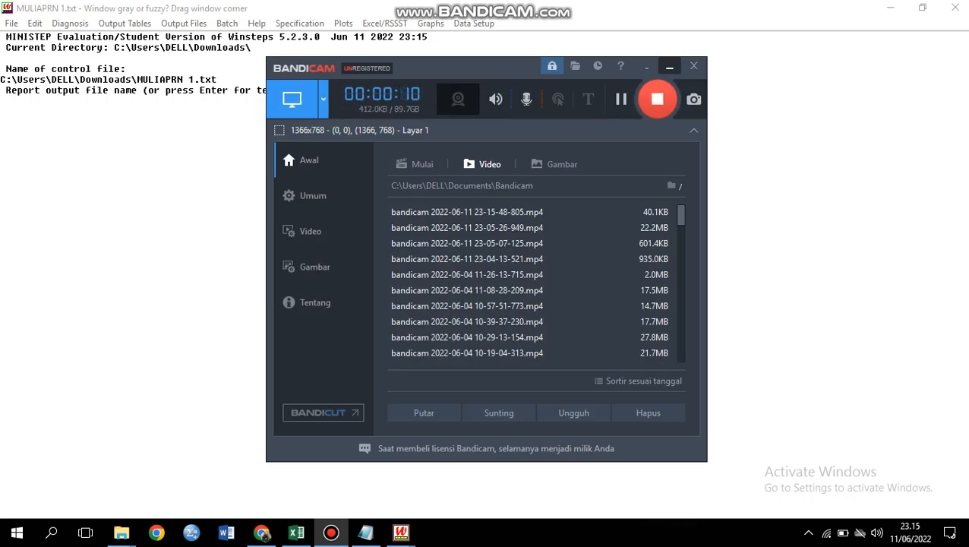
{"action": "left_click", "coordinate": [646, 67]}
{"action": "key", "text": "Return"}
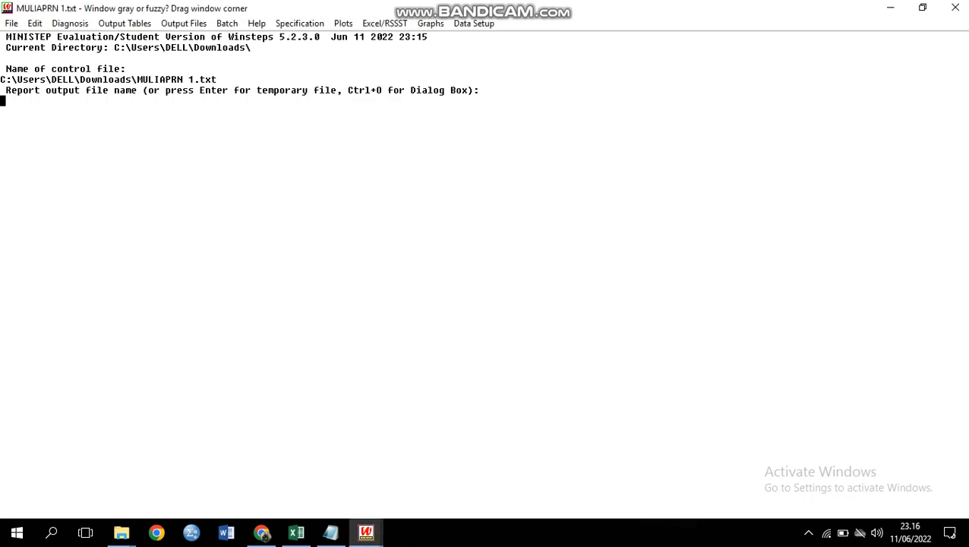
{"action": "key", "text": "Return"}
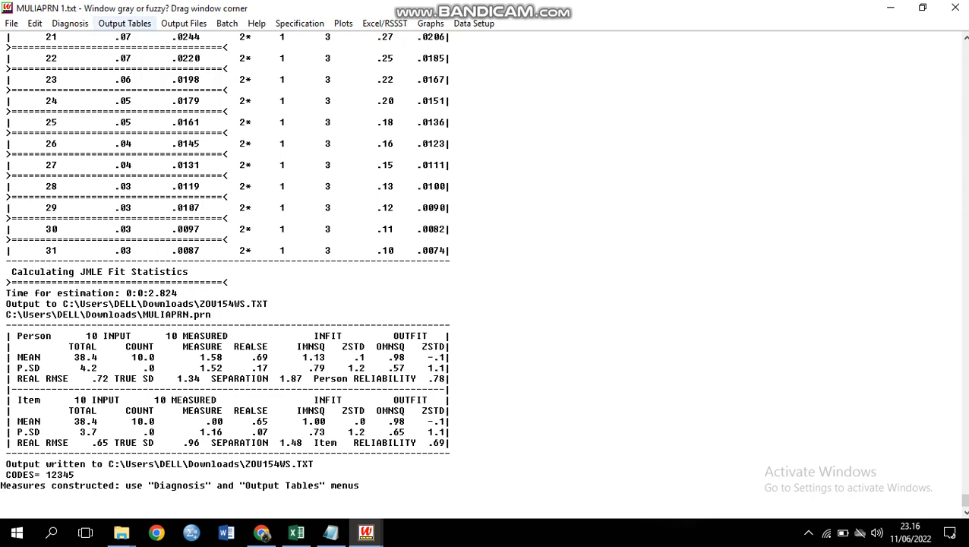
Step: Generate the 3.1 Summary statistics output table and enlarge its report window to fill the screen
{"action": "left_click", "coordinate": [125, 22]}
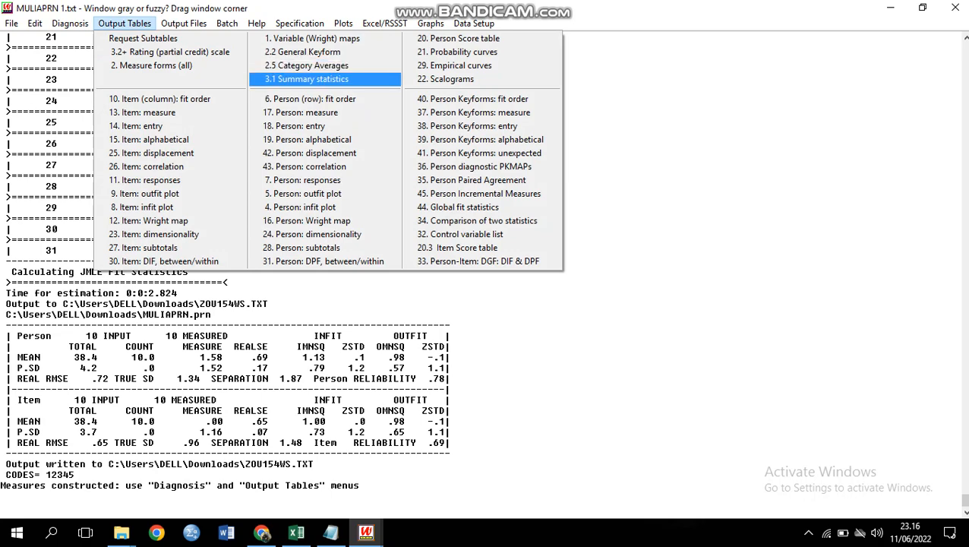
{"action": "left_click", "coordinate": [307, 79]}
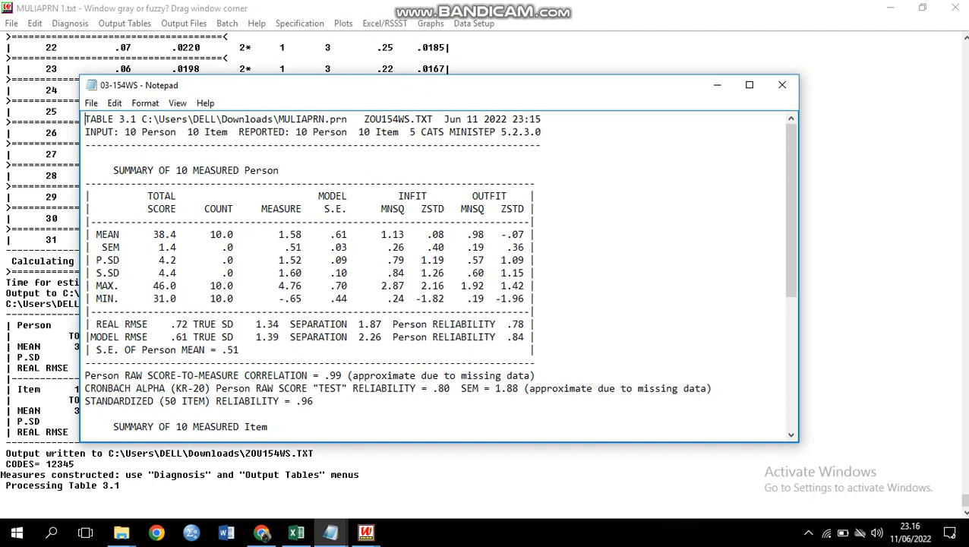
{"action": "left_click", "coordinate": [749, 84]}
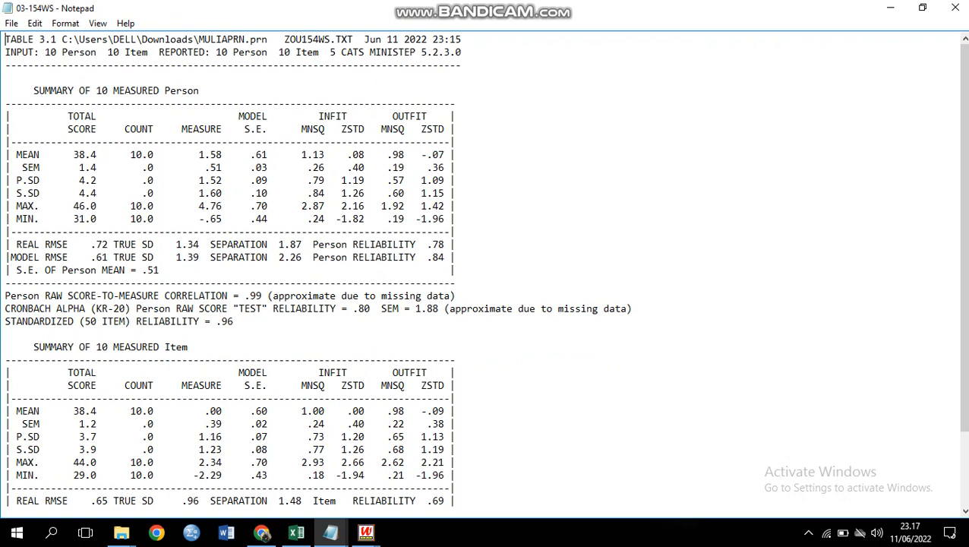
Step: Append the note "0,78 > 0,7 RELIABEL" to the REAL RMSE row of the Person summary
{"action": "left_click", "coordinate": [456, 244]}
{"action": "type", "text": "0,78"}
{"action": "type", "text": "> 0,7"}
{"action": "type", "text": "RELIABE"}
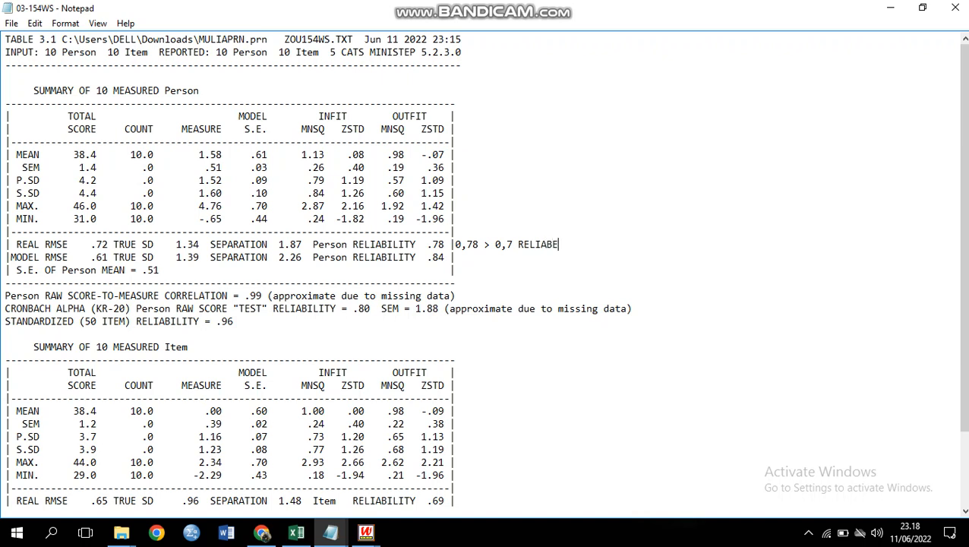
{"action": "type", "text": "L"}
Step: Highlight the Person raw score-to-measure correlation and the Cronbach alpha reliability to examine both values
{"action": "key", "text": "shift+Right"}
{"action": "key", "text": "shift+Right"}
{"action": "key", "text": "shift+Right"}
{"action": "key", "text": "shift+Right"}
{"action": "key", "text": "shift+Right"}
{"action": "key", "text": "shift+Right"}
{"action": "key", "text": "shift+Right"}
{"action": "key", "text": "shift+Right"}
{"action": "key", "text": "shift+Right"}
{"action": "key", "text": "shift+Right"}
{"action": "key", "text": "shift+Right"}
{"action": "key", "text": "shift+Right"}
{"action": "key", "text": "shift+Right"}
{"action": "key", "text": "shift+Right"}
{"action": "key", "text": "shift+Right"}
{"action": "key", "text": "shift+Right"}
{"action": "key", "text": "shift+Right"}
{"action": "key", "text": "shift+Right"}
{"action": "key", "text": "shift+Right"}
{"action": "key", "text": "shift+Right"}
{"action": "key", "text": "shift+Right"}
{"action": "key", "text": "shift+Right"}
{"action": "key", "text": "shift+Right"}
{"action": "key", "text": "shift+Right"}
{"action": "key", "text": "shift+Right"}
{"action": "key", "text": "shift+Right"}
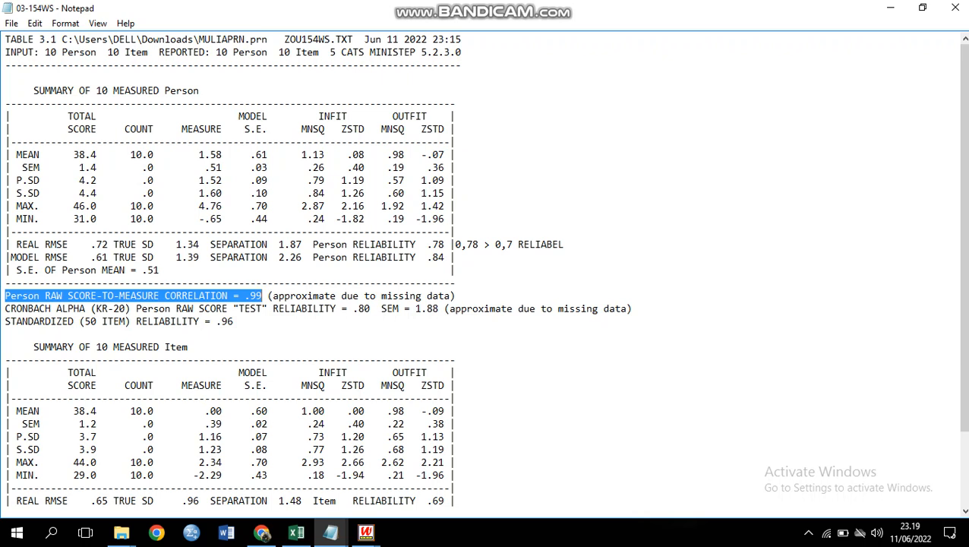
{"action": "left_click", "coordinate": [234, 322]}
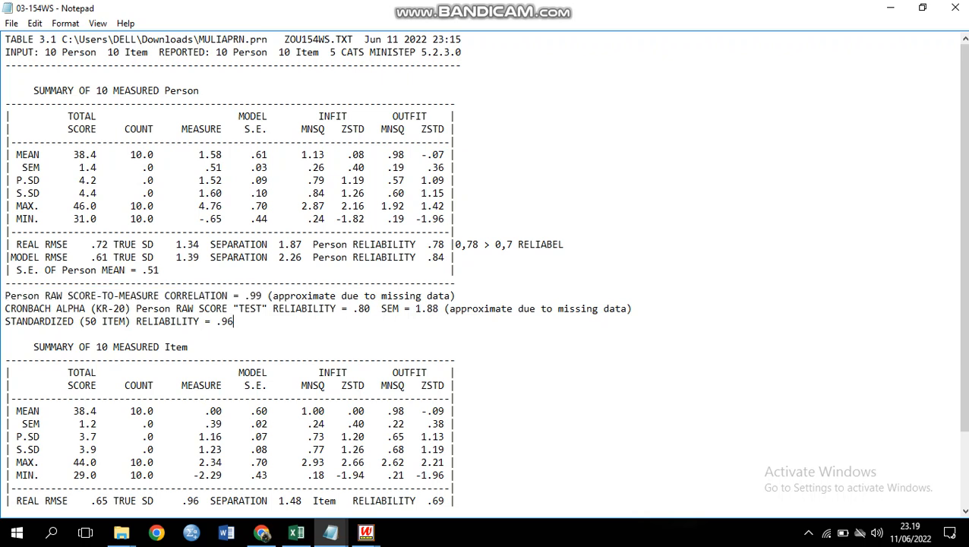
{"action": "left_click_drag", "start_coordinate": [5, 309], "coordinate": [380, 309]}
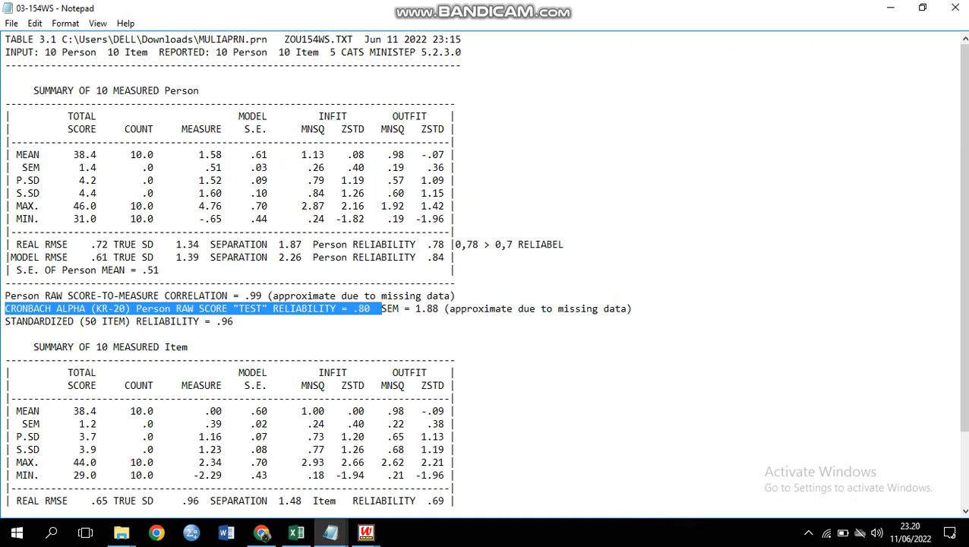
Step: Append "0,99>0,80 = KUALITAS DIANTARA RESPONDEN DAN ITEM CUKUP BAGUS" to the Person raw score-to-measure correlation line
{"action": "left_click", "coordinate": [456, 296]}
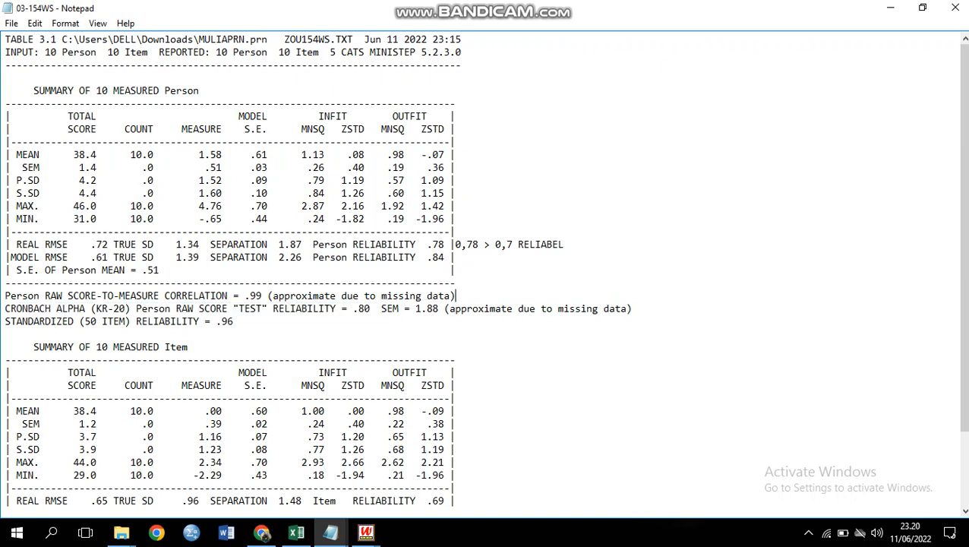
{"action": "type", "text": "0,99>0,80 = KUALITAS "}
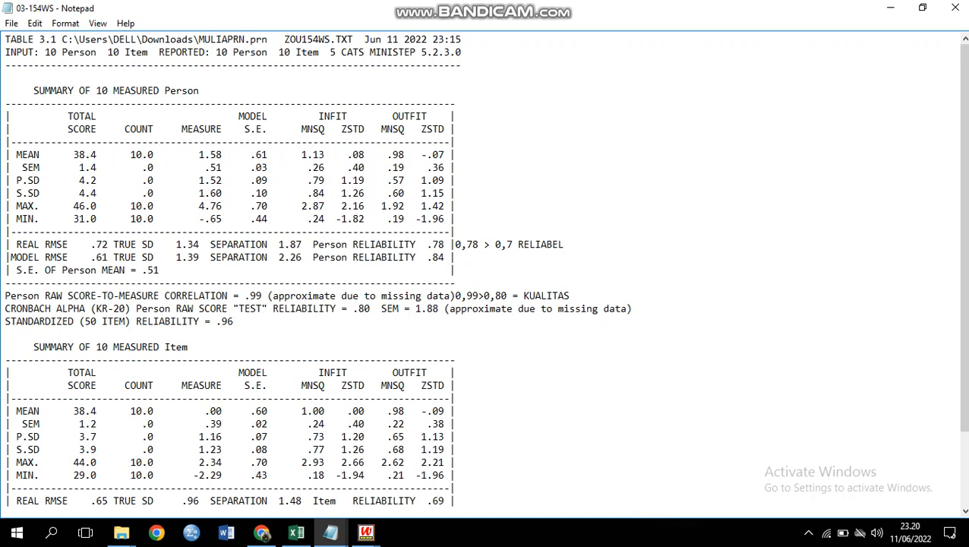
{"action": "type", "text": "DIANTARA RESPO"}
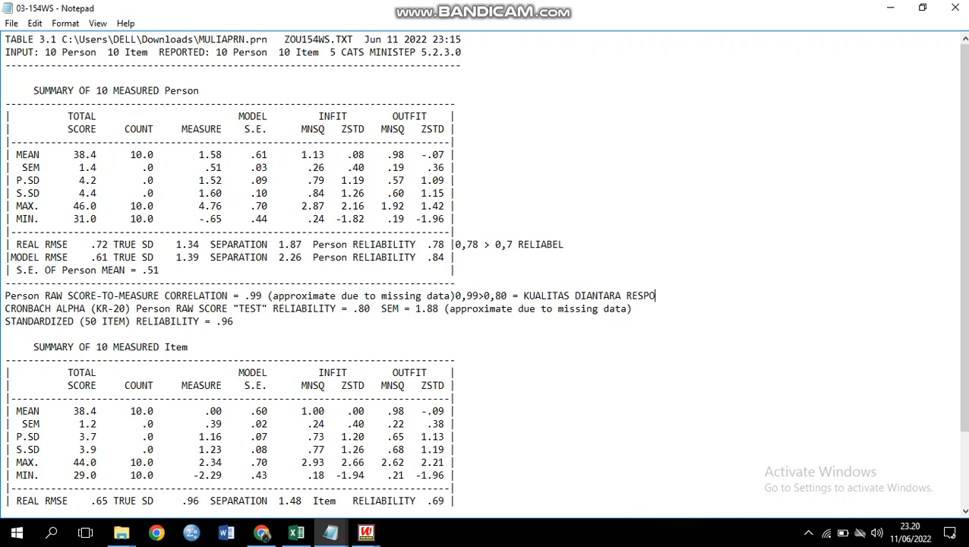
{"action": "type", "text": "NDEN  DAN ITEM C"}
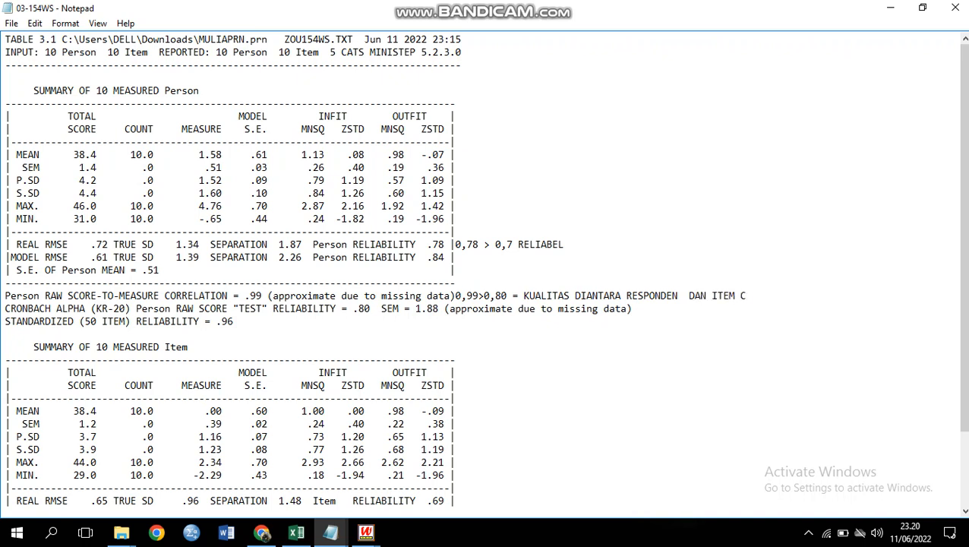
{"action": "type", "text": "UKUP BAGUS"}
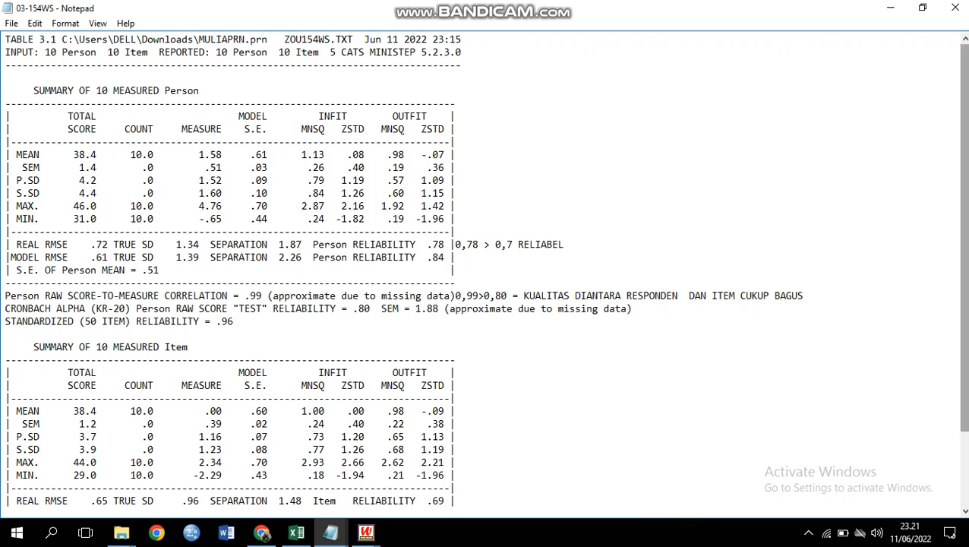
Step: Append the note "0,69<0,7= TIDAK RELIABEL" to the REAL RMSE row of the Item summary
{"action": "scroll", "coordinate": [486, 269], "scroll_direction": "down", "scroll_amount": 3}
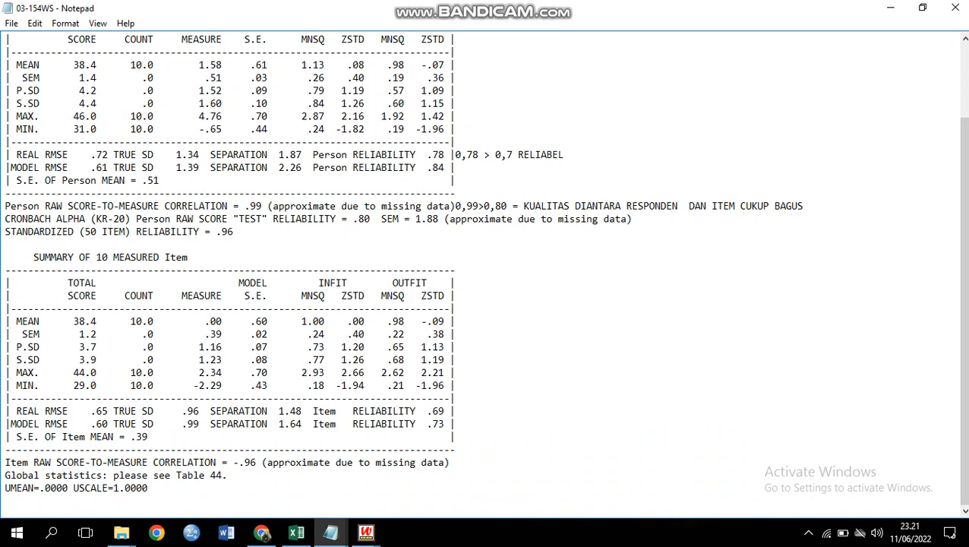
{"action": "left_click", "coordinate": [307, 411]}
{"action": "left_click_drag", "start_coordinate": [306, 411], "coordinate": [443, 411]}
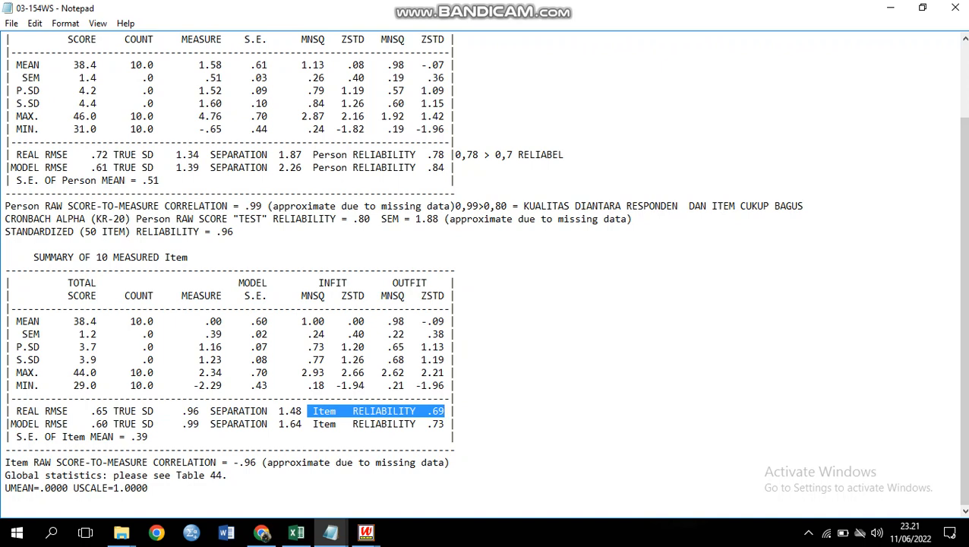
{"action": "left_click", "coordinate": [456, 411]}
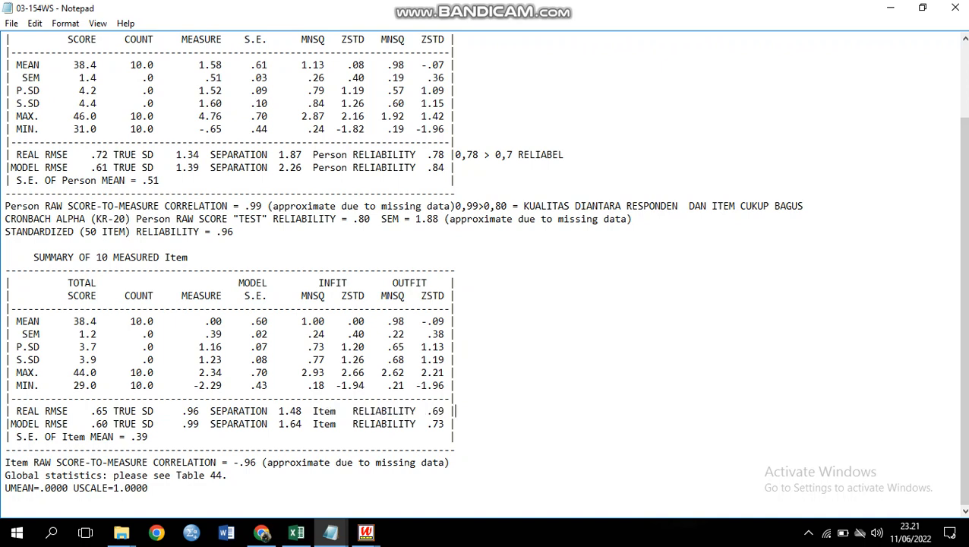
{"action": "type", "text": "0,69"}
{"action": "type", "text": "<0,7"}
{"action": "type", "text": "="}
{"action": "type", "text": "TIDA"}
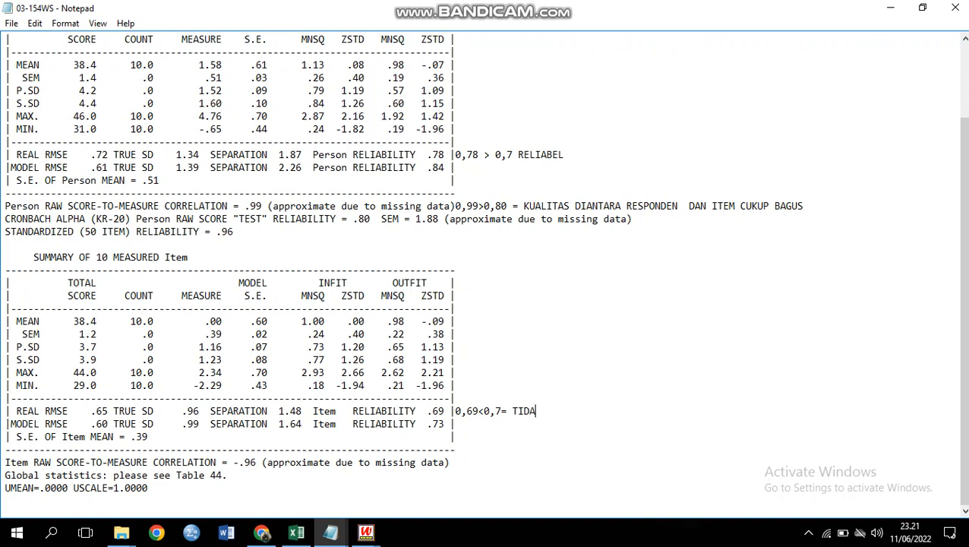
{"action": "type", "text": "K RELIABEL"}
Step: Return to Ministep, generate the 10. Item (column): fit order table and enlarge its report window
{"action": "left_click", "coordinate": [890, 7]}
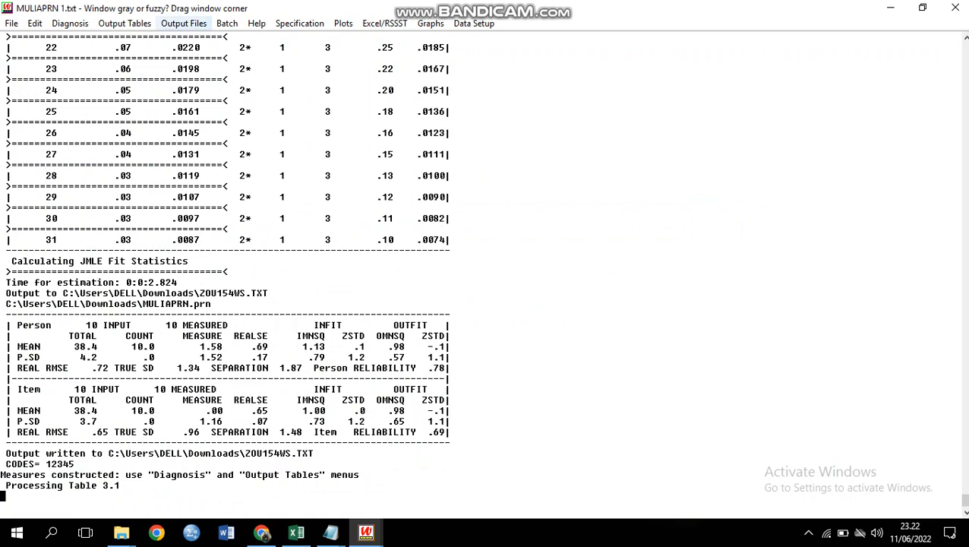
{"action": "left_click", "coordinate": [125, 23]}
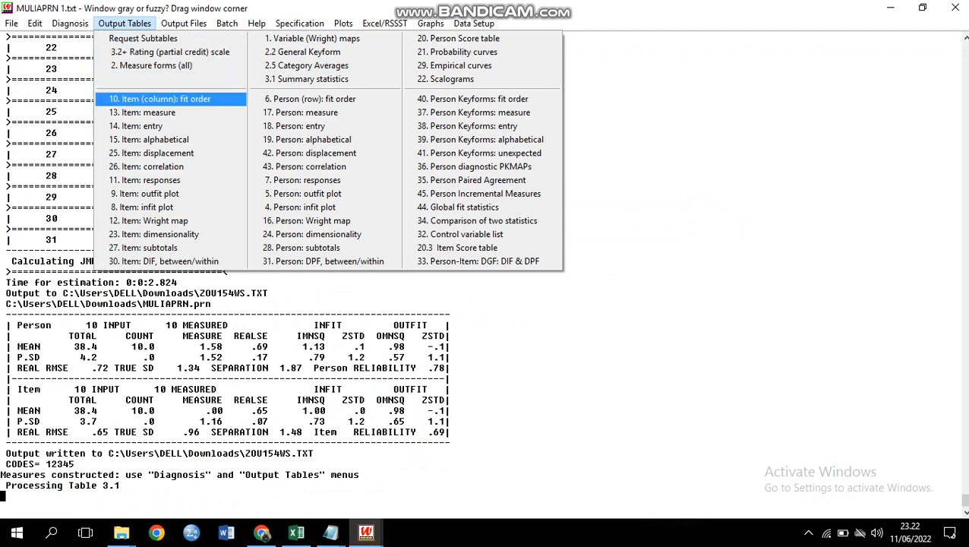
{"action": "key", "text": "Return"}
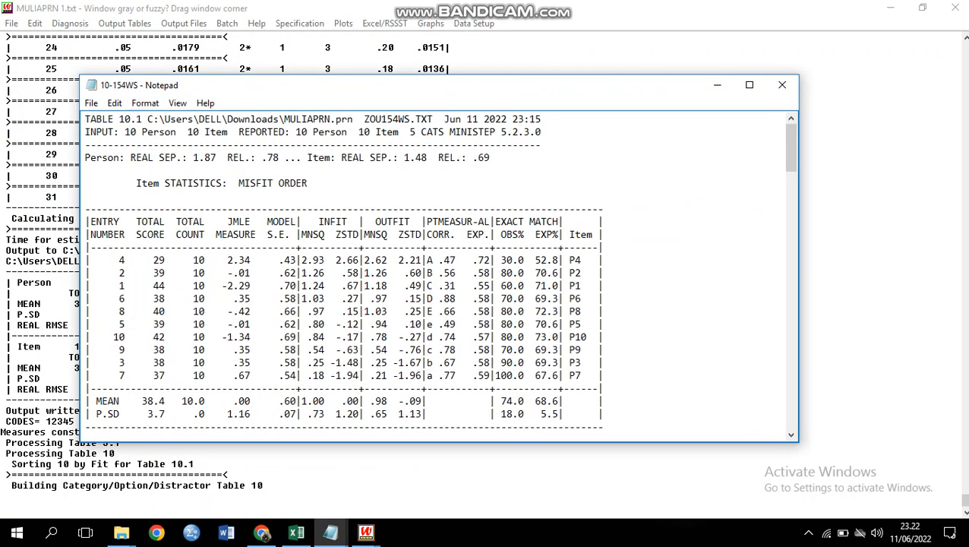
{"action": "left_click", "coordinate": [748, 84]}
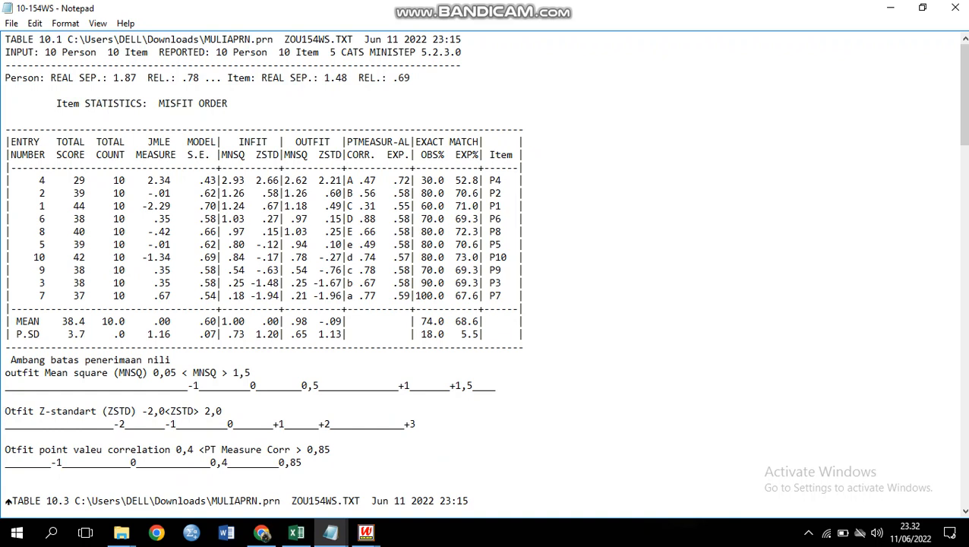
Step: Correct the last word of the threshold heading so it reads "Ambang batas penerimaan nilai"
{"action": "left_click", "coordinate": [176, 359]}
{"action": "key", "text": "BackSpace"}
{"action": "type", "text": "a"}
{"action": "key", "text": "BackSpace"}
{"action": "key", "text": "BackSpace"}
{"action": "type", "text": "ai"}
Step: Mark item P4's outfit values as 2,62 at the end of the MNSQ scale line and 2,1 between +2 and +3 on the ZSTD line
{"action": "left_click_drag", "start_coordinate": [283, 180], "coordinate": [307, 180]}
{"action": "left_click", "coordinate": [495, 385]}
{"action": "type", "text": "2,62"}
{"action": "left_click_drag", "start_coordinate": [324, 180], "coordinate": [342, 180]}
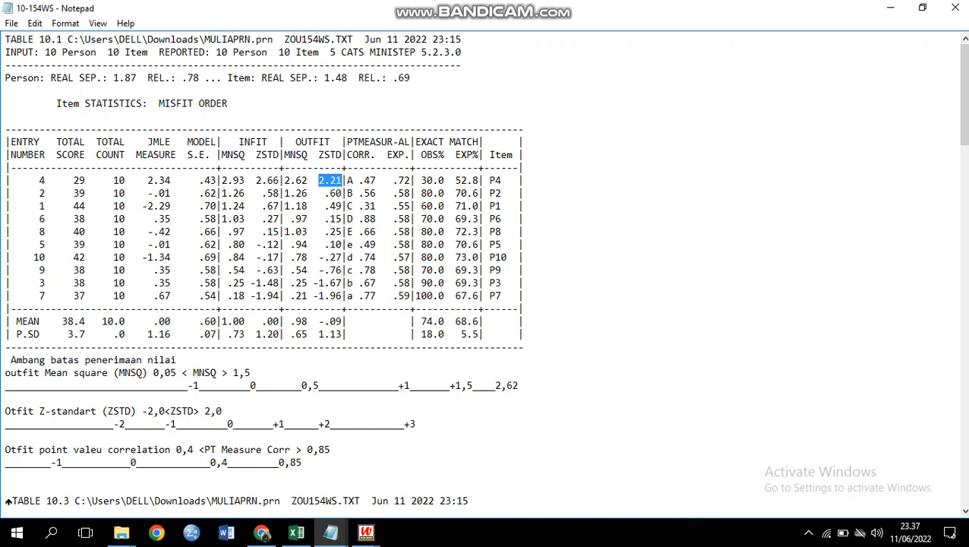
{"action": "left_click", "coordinate": [364, 422]}
{"action": "type", "text": "2"}
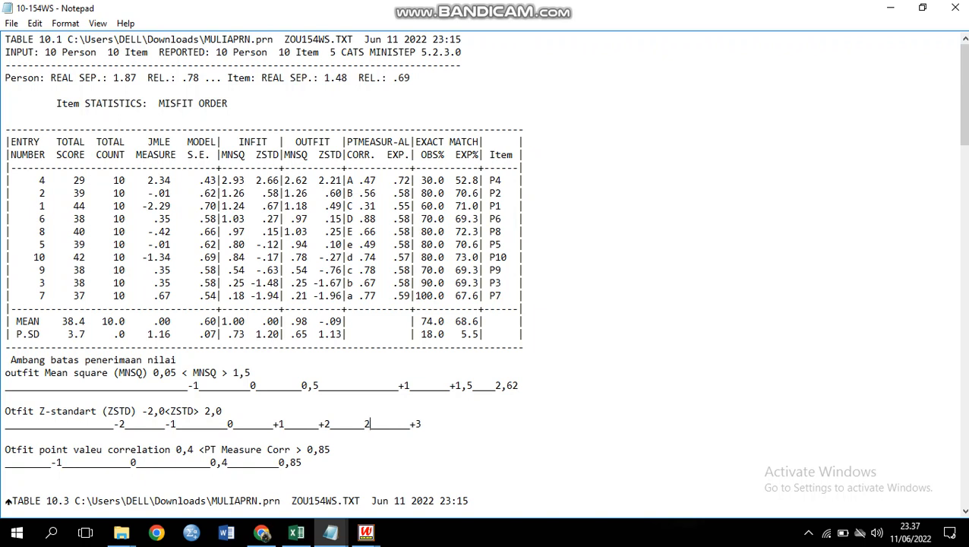
{"action": "type", "text": ",1"}
Step: Add the note "tidak valid, karena nilai MNSQ dan ZSTD Melewati nilai ambang batas" beside item P4
{"action": "left_click", "coordinate": [524, 180]}
{"action": "type", "text": "tidak va"}
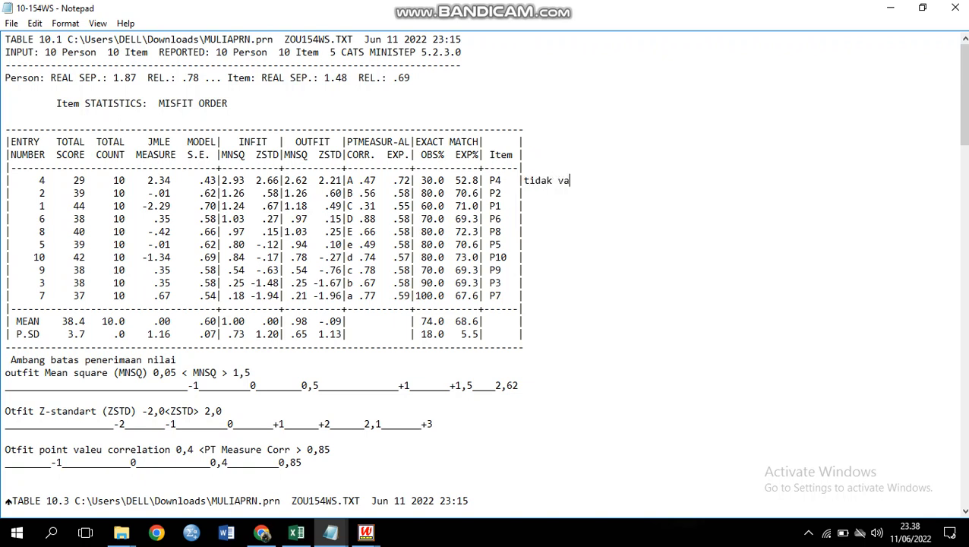
{"action": "type", "text": "lid, karena nila"}
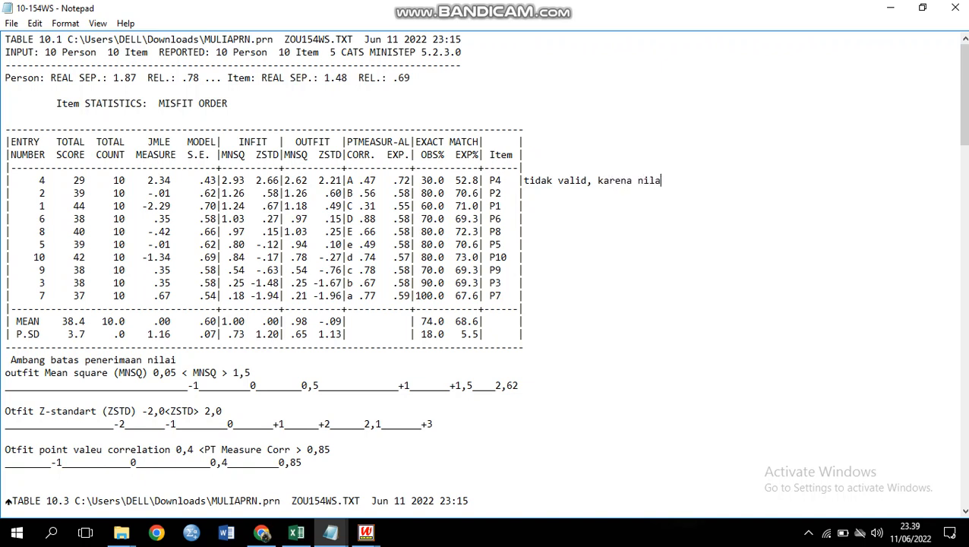
{"action": "type", "text": "i MNSQ dan ZSTD"}
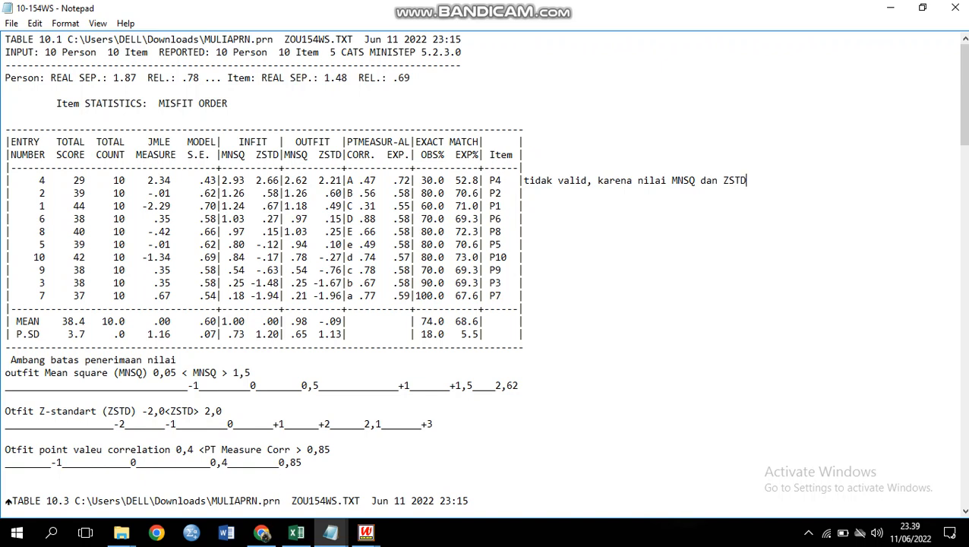
{"action": "type", "text": " Melewati nila"}
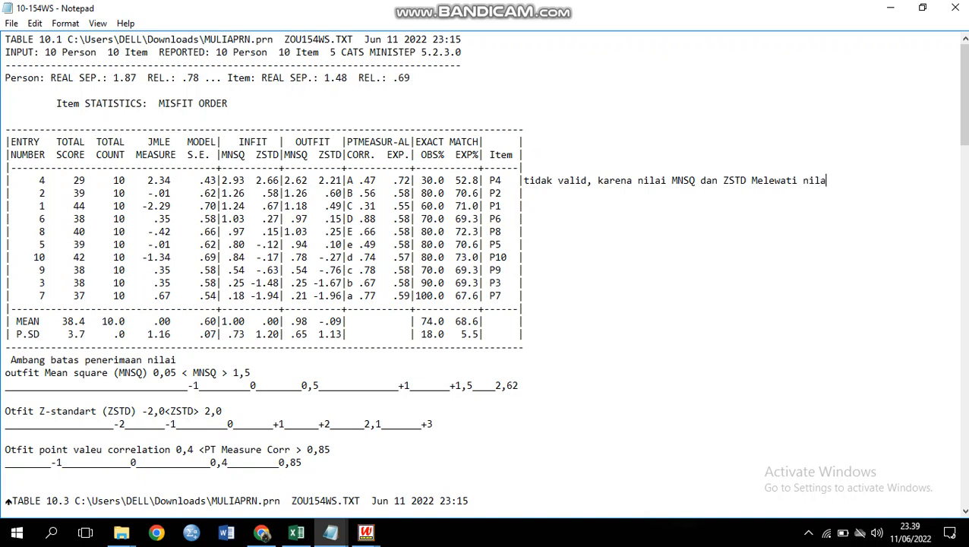
{"action": "type", "text": "i ambang batas"}
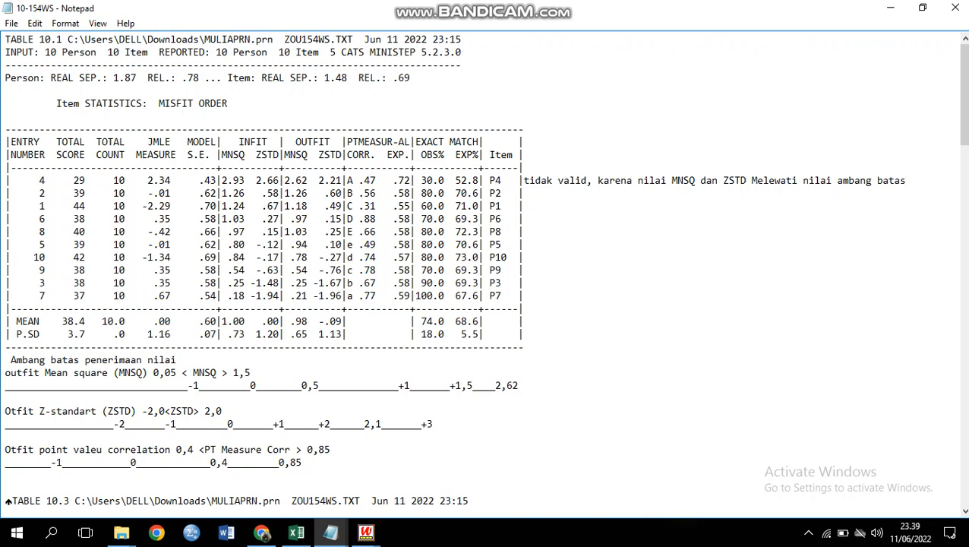
Step: Mark item P4's point measure correlation as 0,47 between 0,4 and 0,85 on the correlation scale line
{"action": "left_click", "coordinate": [359, 180]}
{"action": "left_click_drag", "start_coordinate": [359, 181], "coordinate": [375, 181]}
{"action": "left_click", "coordinate": [261, 462]}
{"action": "type", "text": "0,47"}
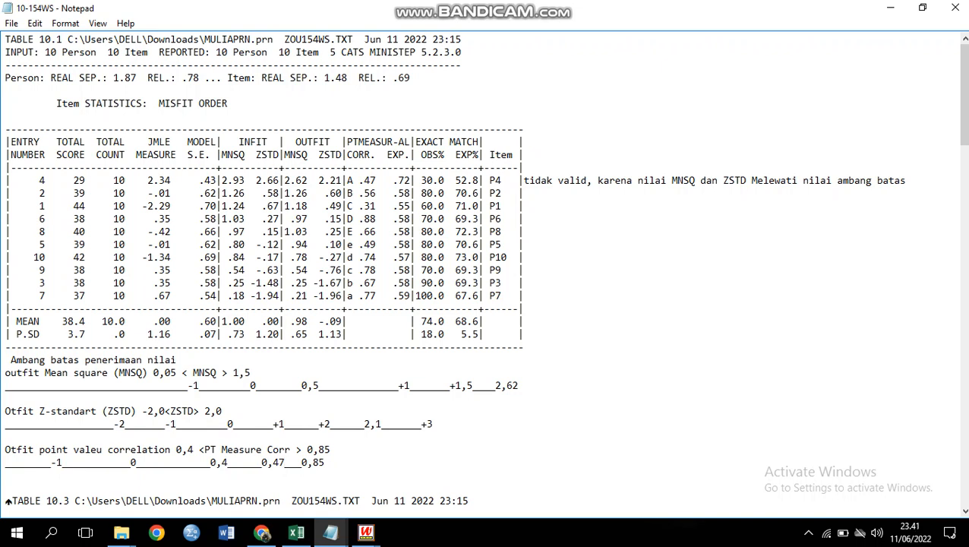
Step: Mark item P2's outfit values as 1,26 between +1 and +1,5 on the MNSQ line and 0,60 between 0 and +1 on the ZSTD line
{"action": "left_click_drag", "start_coordinate": [284, 193], "coordinate": [313, 192]}
{"action": "left_click", "coordinate": [308, 193]}
{"action": "left_click", "coordinate": [420, 384]}
{"action": "type", "text": "1,2"}
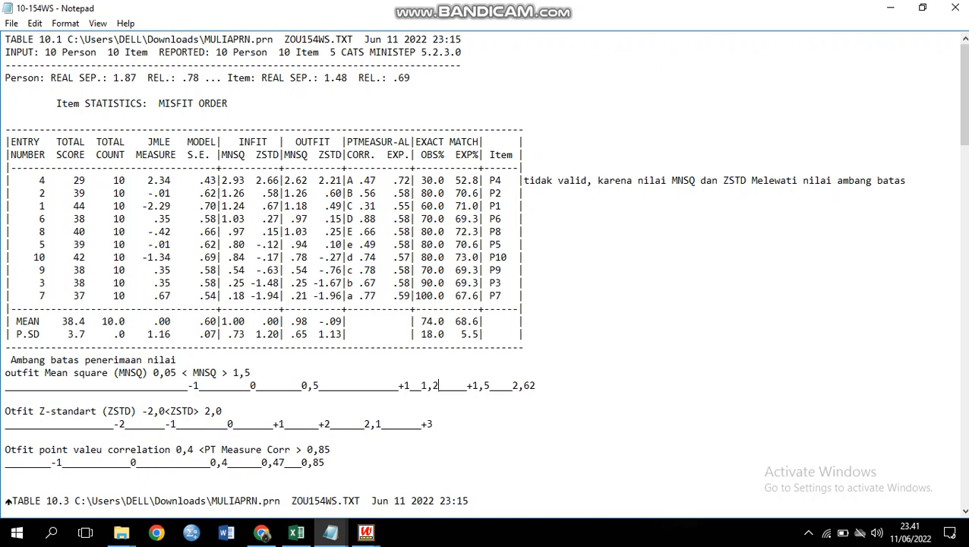
{"action": "type", "text": "6"}
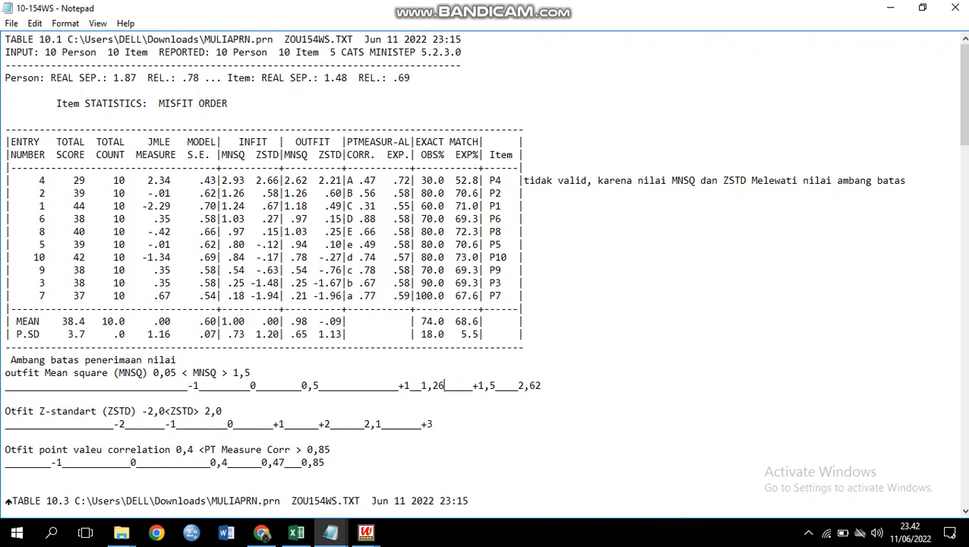
{"action": "left_click_drag", "start_coordinate": [319, 193], "coordinate": [341, 193]}
{"action": "left_click", "coordinate": [319, 193]}
{"action": "left_click", "coordinate": [325, 206]}
{"action": "type", "text": "0,"}
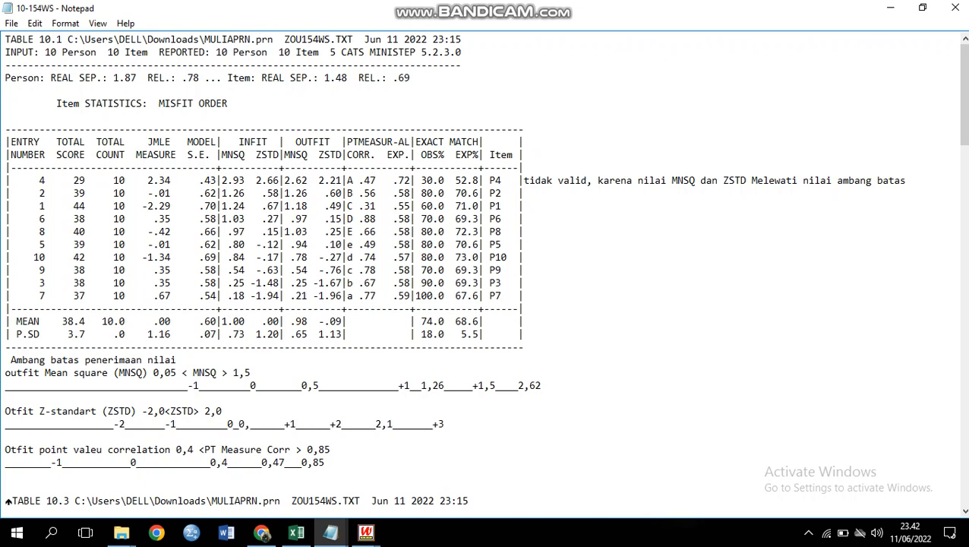
{"action": "type", "text": "60"}
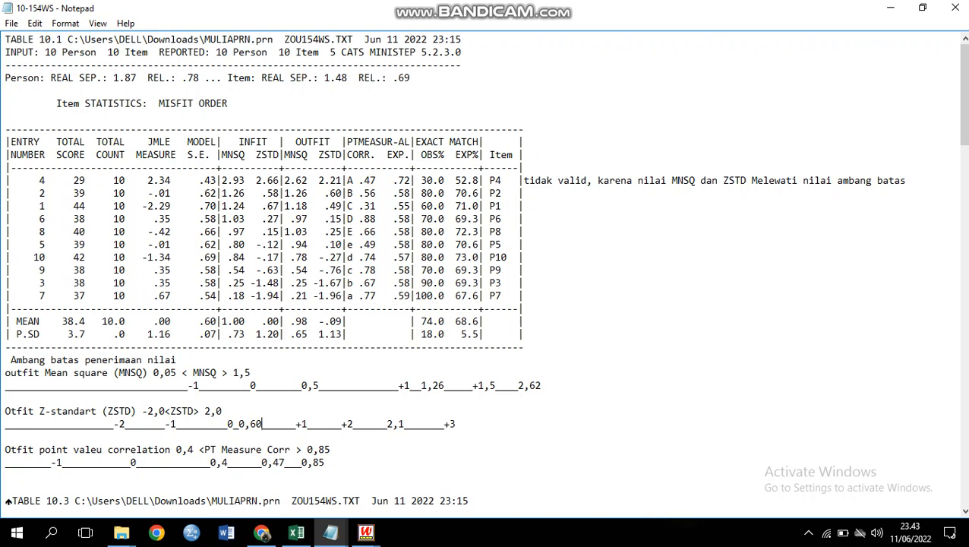
Step: Note item P2 as "Valid" and mark its correlation as 0,56 between 0,47 and 0,85 on the correlation scale line
{"action": "left_click", "coordinate": [524, 193]}
{"action": "type", "text": "Valid"}
{"action": "left_click_drag", "start_coordinate": [359, 192], "coordinate": [378, 193]}
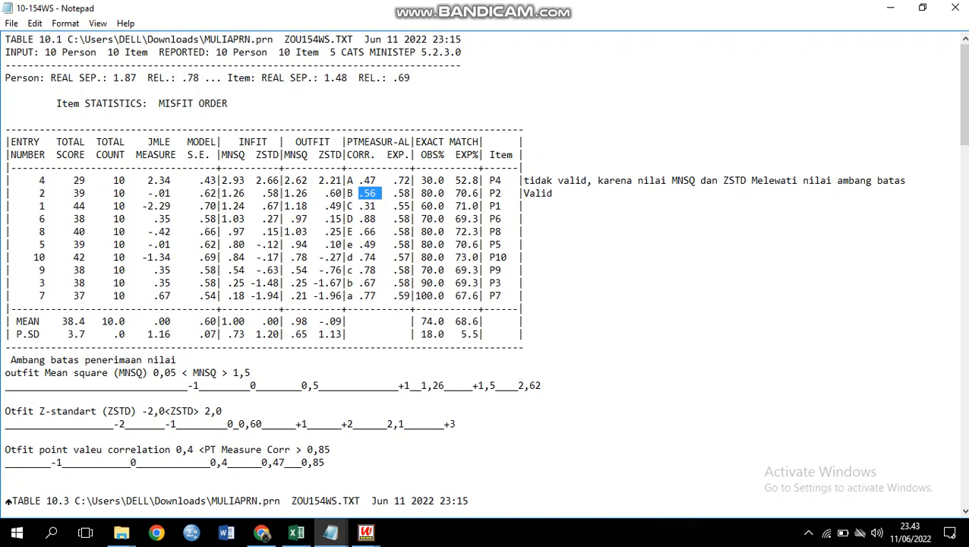
{"action": "left_click", "coordinate": [290, 462]}
{"action": "type", "text": "0,"}
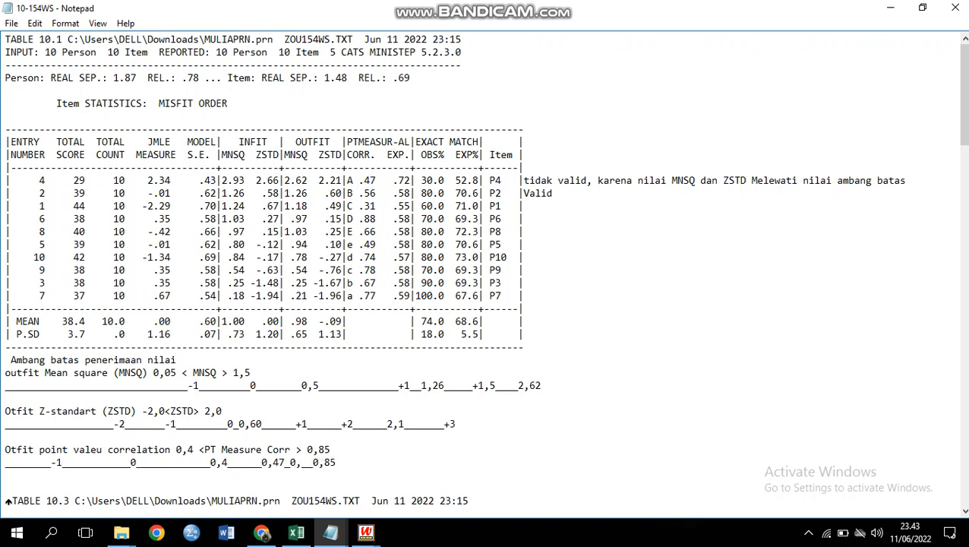
{"action": "type", "text": "56"}
Step: Mark item P1's outfit values as 1,18 between +1 and 1,26 on the MNSQ line and 0,49 between 0 and 0,60 on the ZSTD line
{"action": "type", "text": "1,1"}
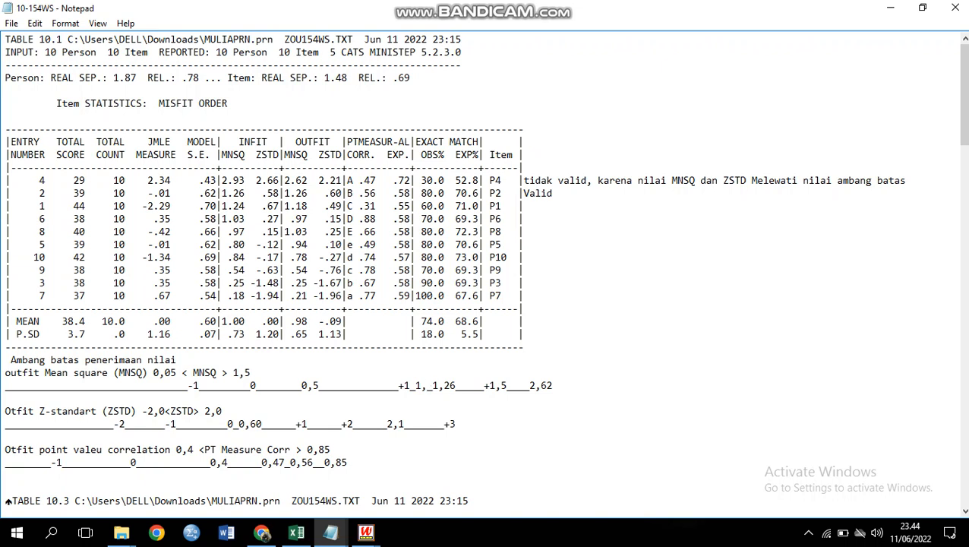
{"action": "type", "text": "8"}
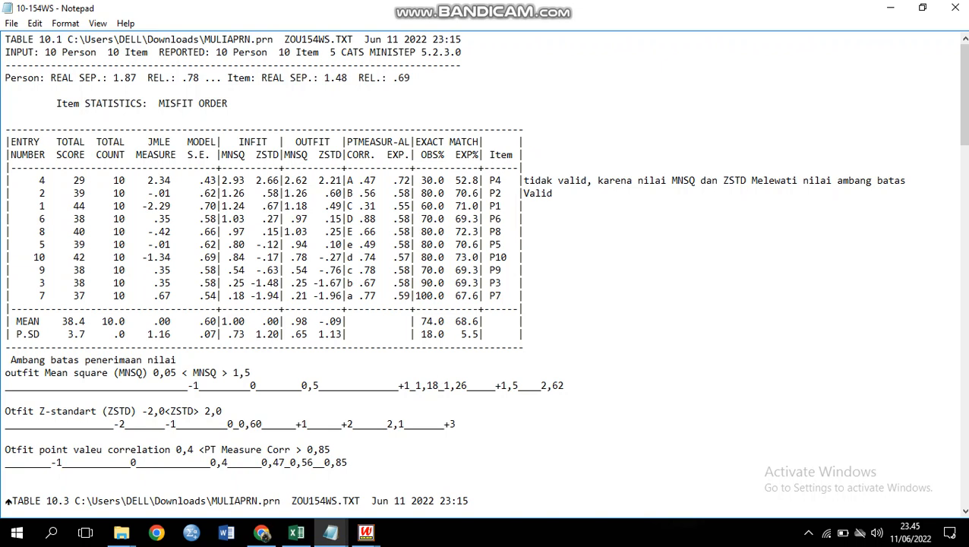
{"action": "left_click_drag", "start_coordinate": [325, 205], "coordinate": [343, 205]}
{"action": "left_click", "coordinate": [342, 231]}
{"action": "left_click", "coordinate": [234, 425]}
{"action": "type", "text": "_"}
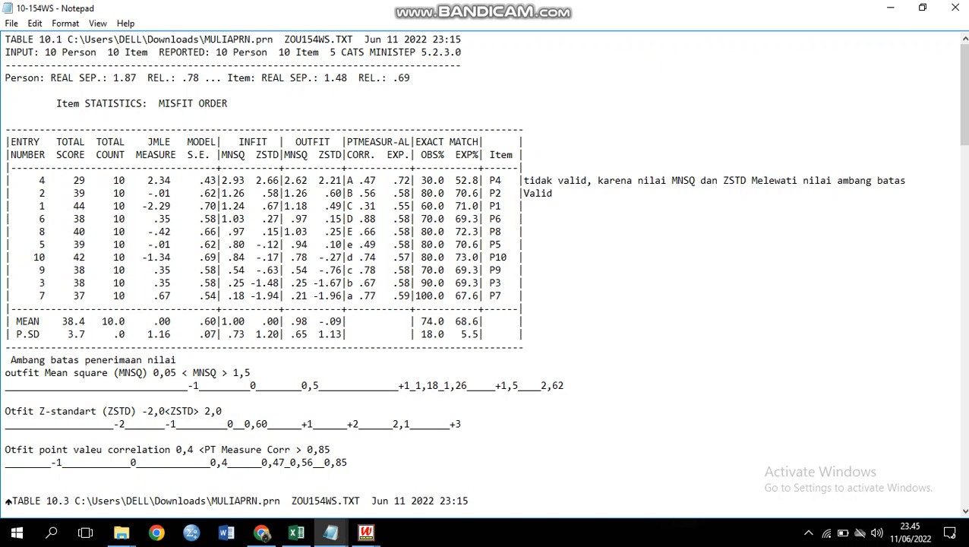
{"action": "type", "text": "0,"}
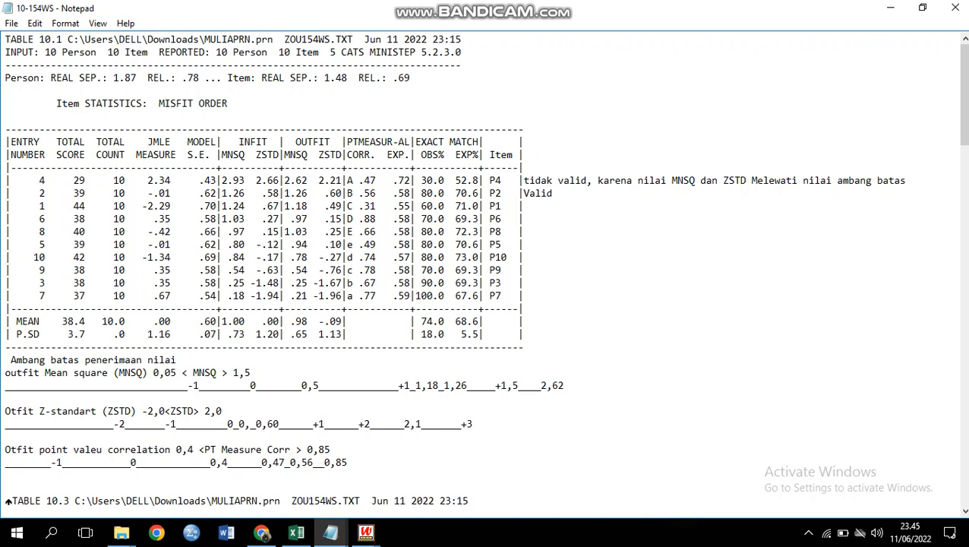
{"action": "type", "text": "49"}
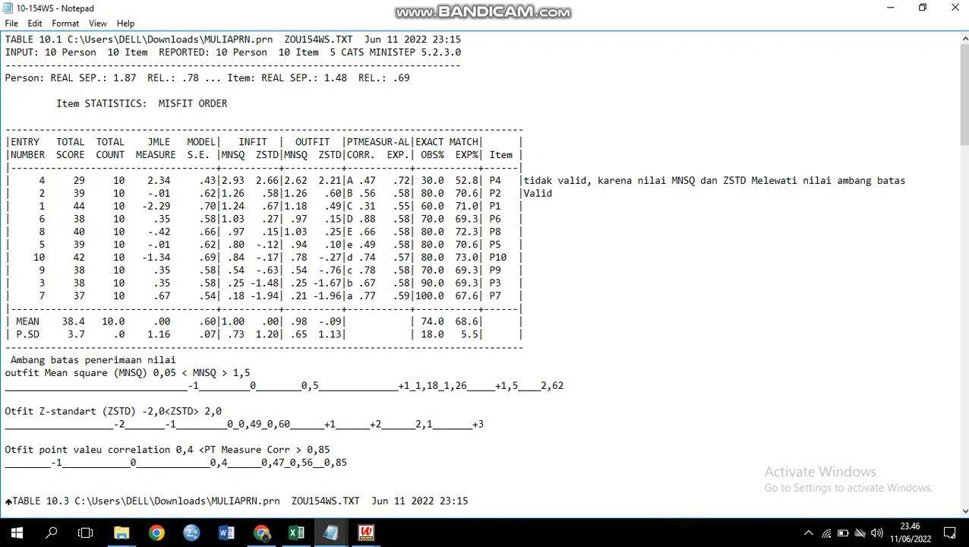
Step: Note item P1 as "valid" and mark its correlation as 0,31 between 0 and 0,4 on the correlation scale line
{"action": "left_click", "coordinate": [524, 206]}
{"action": "type", "text": "vlid"}
{"action": "key", "text": "BackSpace"}
{"action": "key", "text": "BackSpace"}
{"action": "key", "text": "BackSpace"}
{"action": "type", "text": "alid"}
{"action": "left_click_drag", "start_coordinate": [364, 205], "coordinate": [375, 206]}
{"action": "left_click", "coordinate": [331, 448]}
{"action": "type", "text": "0,"}
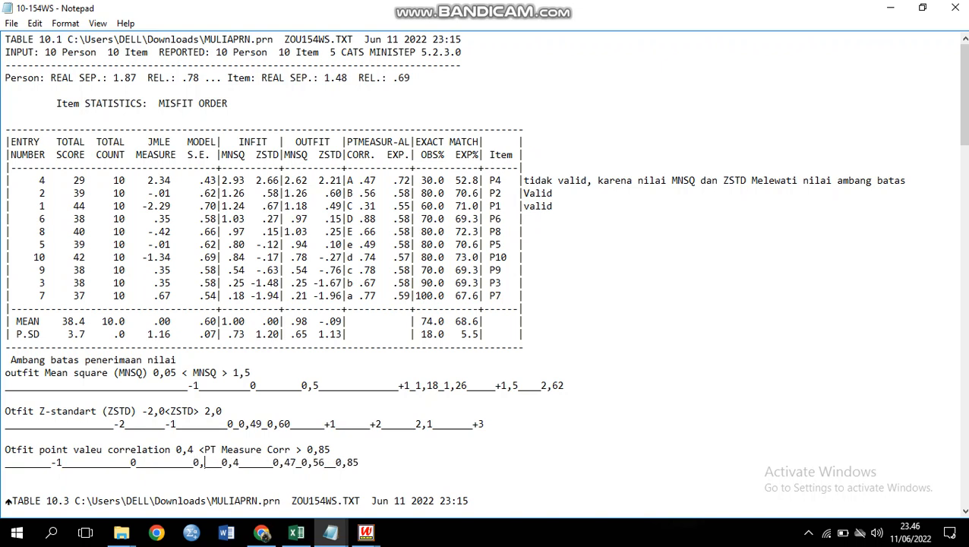
{"action": "type", "text": "3"}
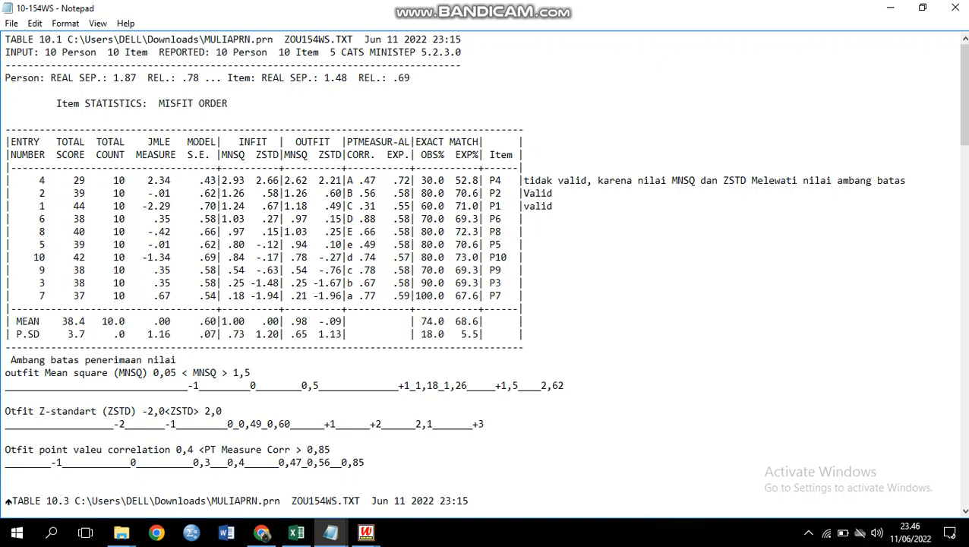
{"action": "type", "text": "1"}
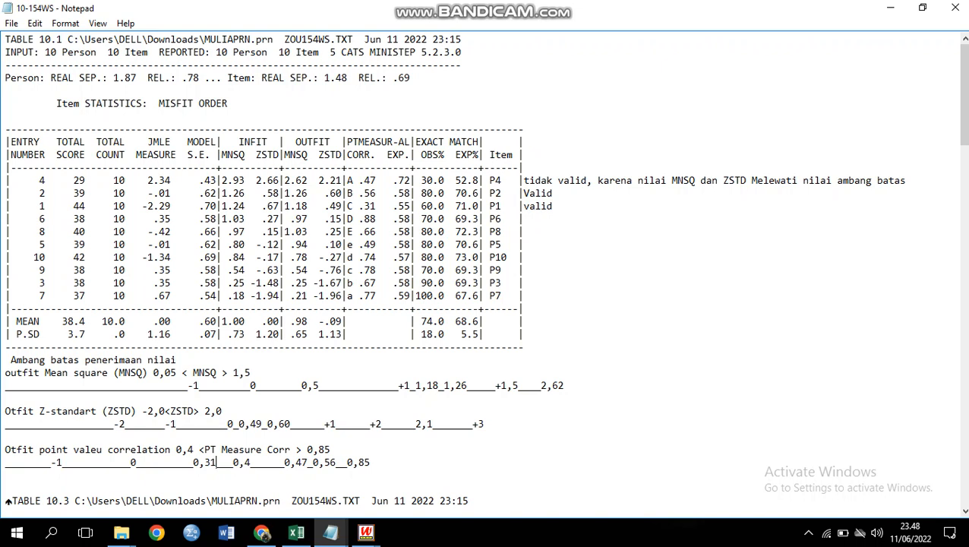
Step: Mark item P6's outfit values as 0,97 between 0,5 and +1 on the MNSQ line and 0,15 between 0 and 0,49 on the ZSTD line
{"action": "left_click", "coordinate": [381, 385]}
{"action": "type", "text": "0,9"}
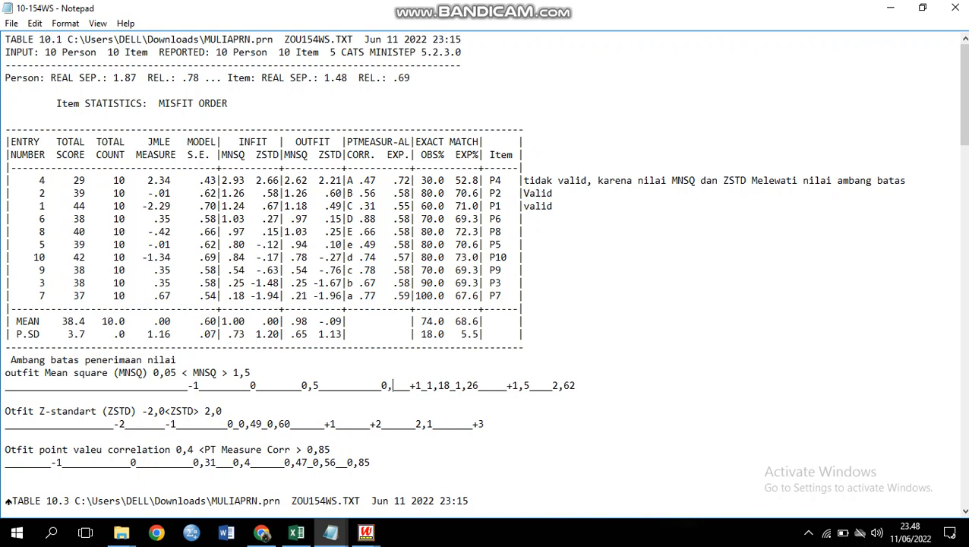
{"action": "type", "text": "7"}
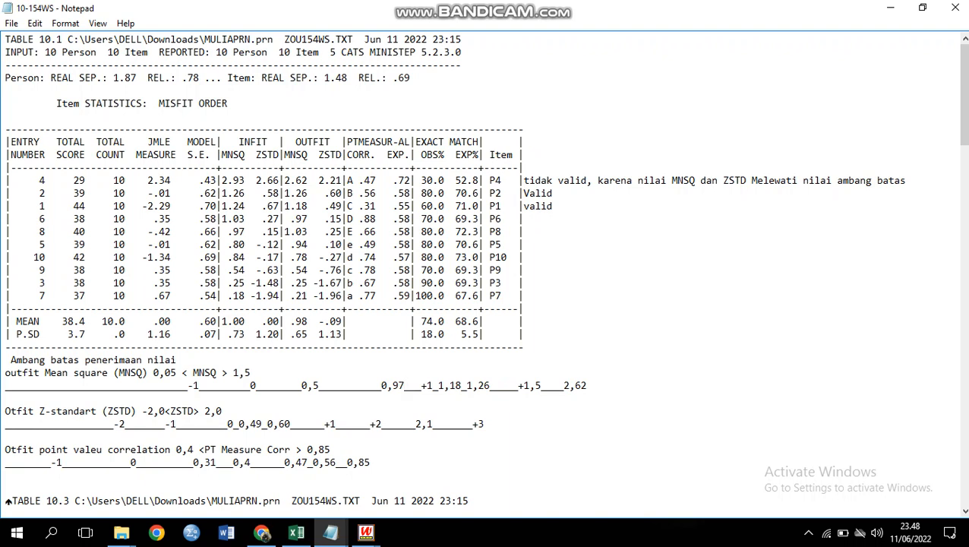
{"action": "left_click_drag", "start_coordinate": [325, 218], "coordinate": [342, 219]}
{"action": "left_click", "coordinate": [374, 334]}
{"action": "left_click", "coordinate": [233, 423]}
{"action": "type", "text": "__"}
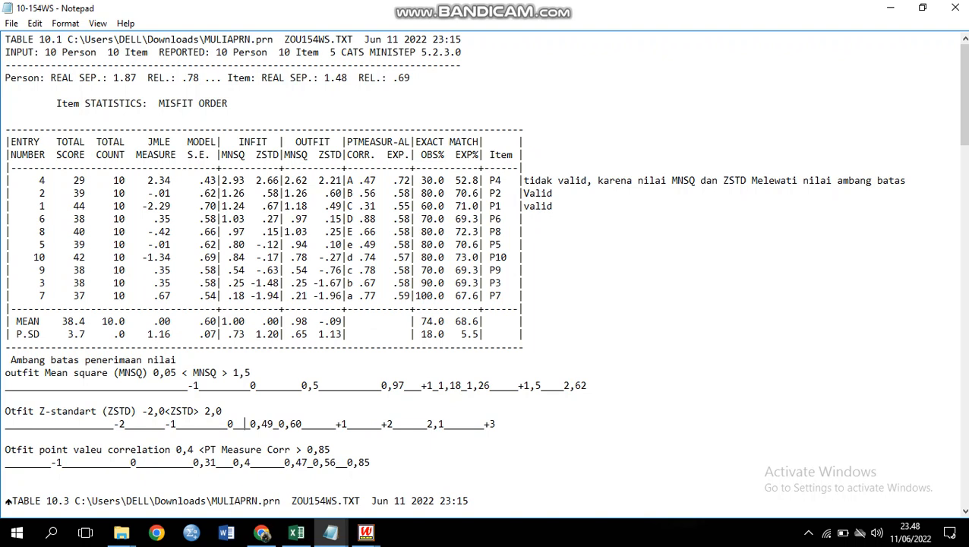
{"action": "type", "text": "0,1_"}
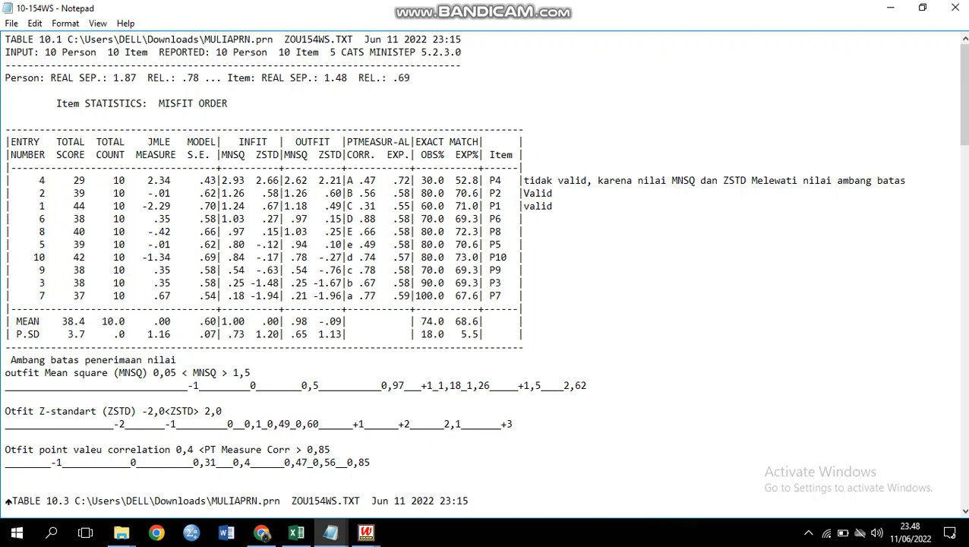
{"action": "type", "text": "5"}
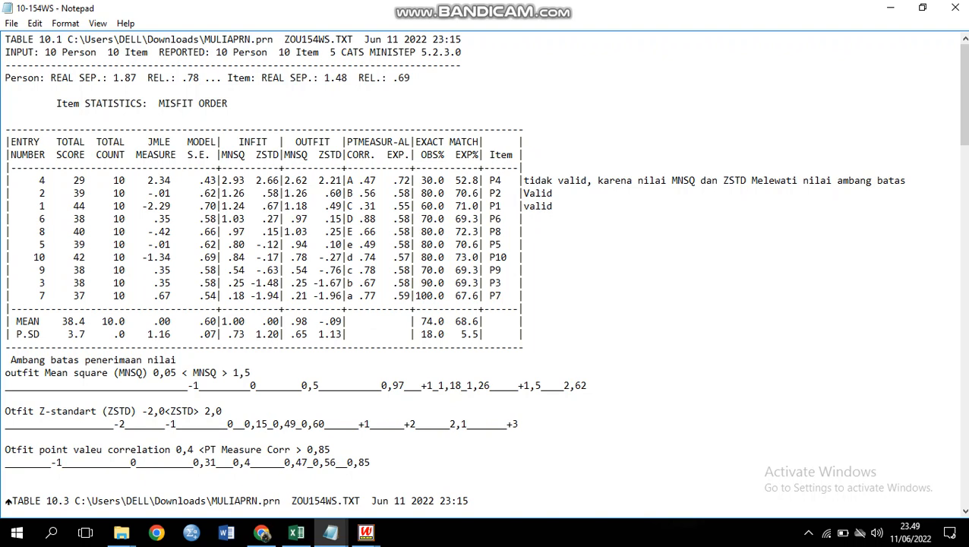
Step: Note item P6 as "valid" and mark its correlation as 0,88 beyond 0,85 on the correlation scale line
{"action": "left_click", "coordinate": [524, 219]}
{"action": "type", "text": "valid"}
{"action": "left_click", "coordinate": [359, 218]}
{"action": "left_click_drag", "start_coordinate": [358, 219], "coordinate": [381, 219]}
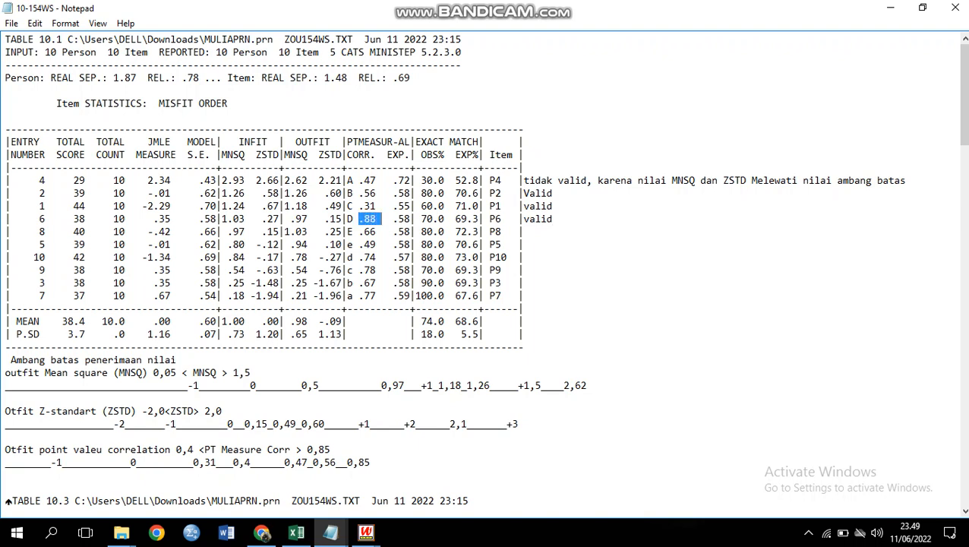
{"action": "left_click", "coordinate": [370, 463]}
{"action": "type", "text": "___0,88"}
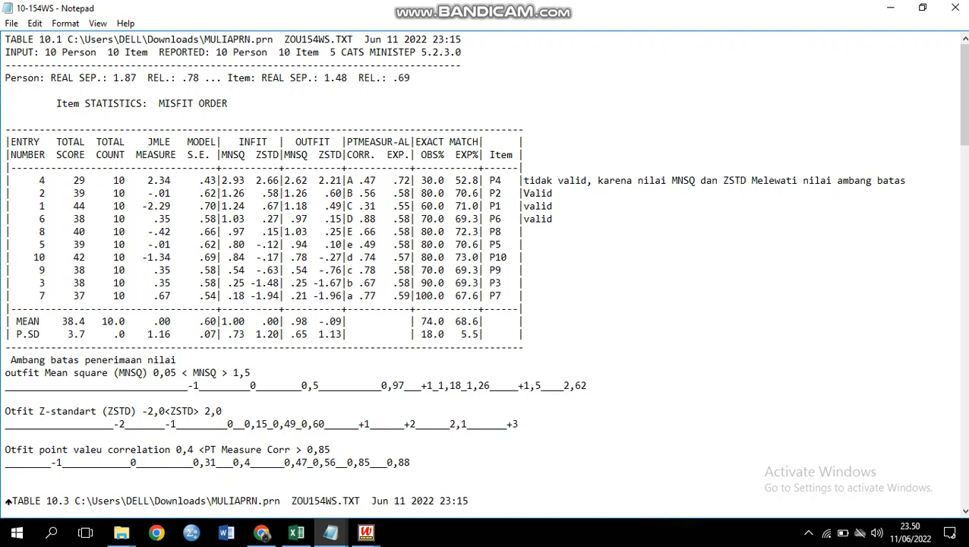
Step: Mark item P8's outfit MNSQ as 1,03 between +1 and 1,18 on the MNSQ scale line
{"action": "left_click", "coordinate": [433, 386]}
{"action": "type", "text": "___"}
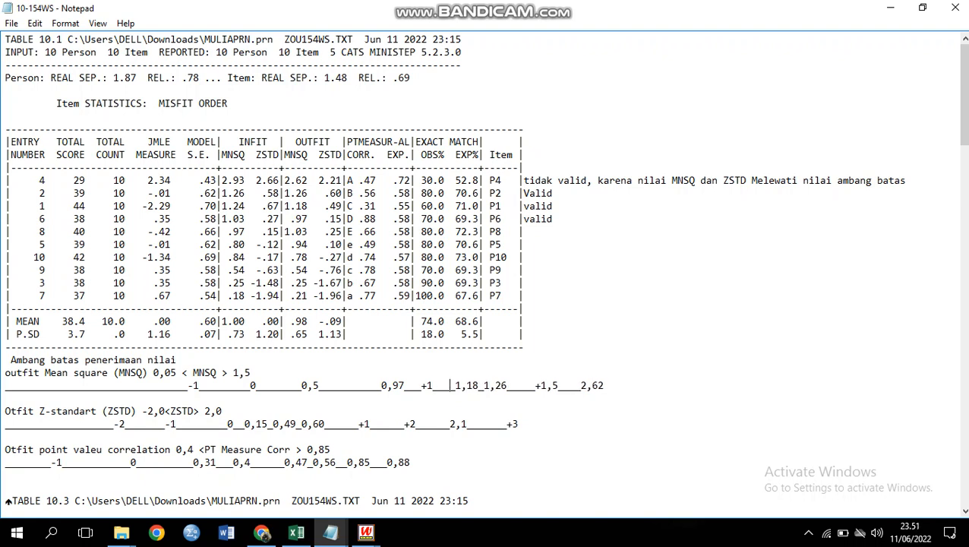
{"action": "key", "text": "Left"}
{"action": "key", "text": "Left"}
{"action": "type", "text": "1,03"}
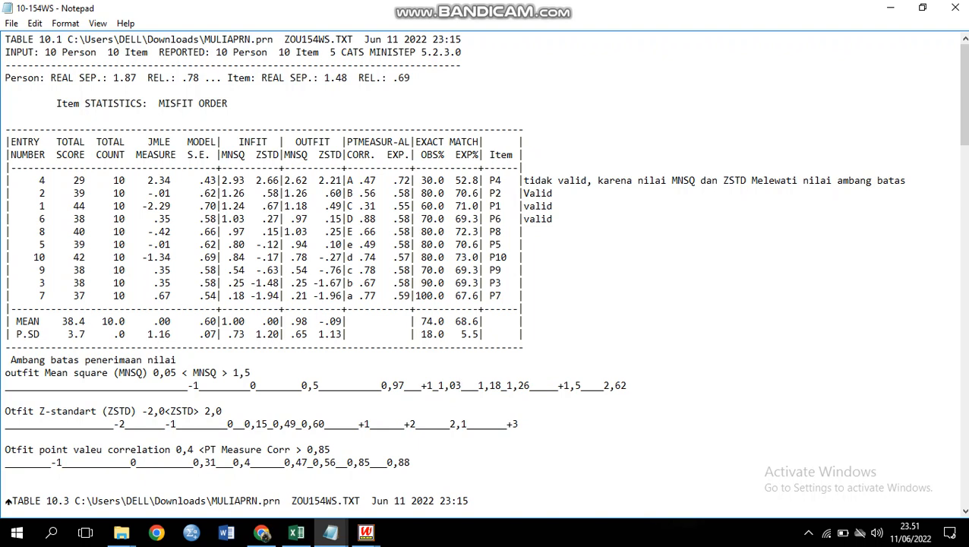
Step: Mark item P8's outfit ZSTD as 0,25 between 0,15 and 0,49 on the ZSTD scale line
{"action": "double_click", "coordinate": [335, 231]}
{"action": "left_click", "coordinate": [5, 435]}
{"action": "type", "text": "___"}
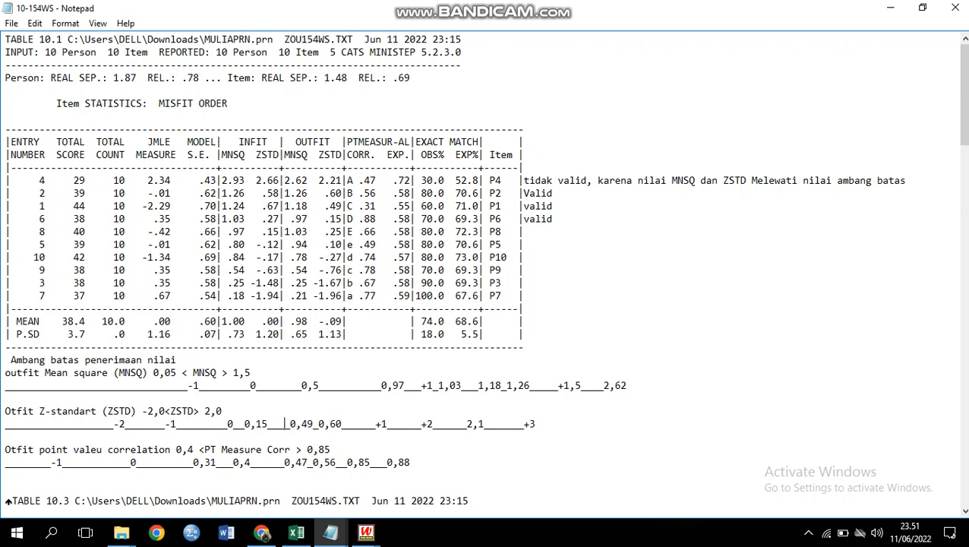
{"action": "key", "text": "Left"}
{"action": "key", "text": "Left"}
{"action": "type", "text": "0,2"}
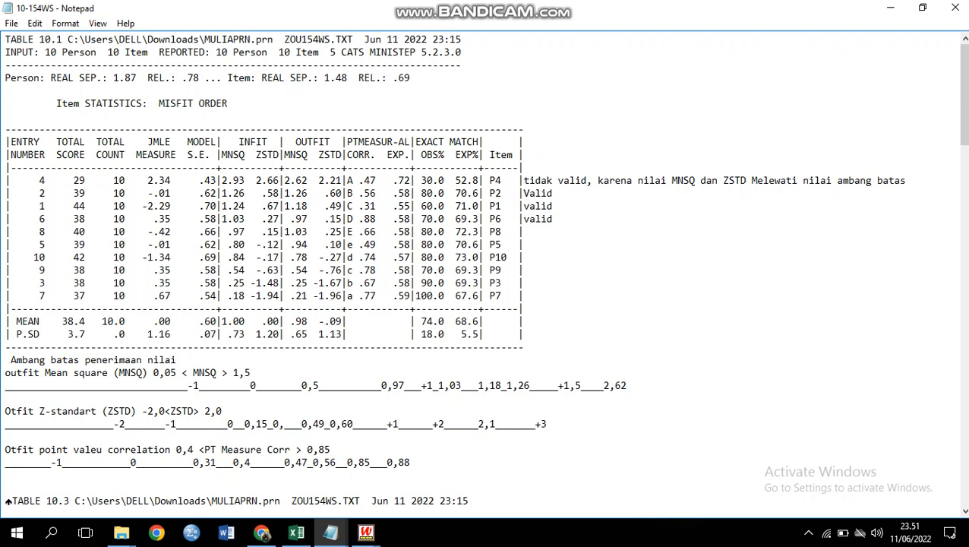
{"action": "type", "text": "5"}
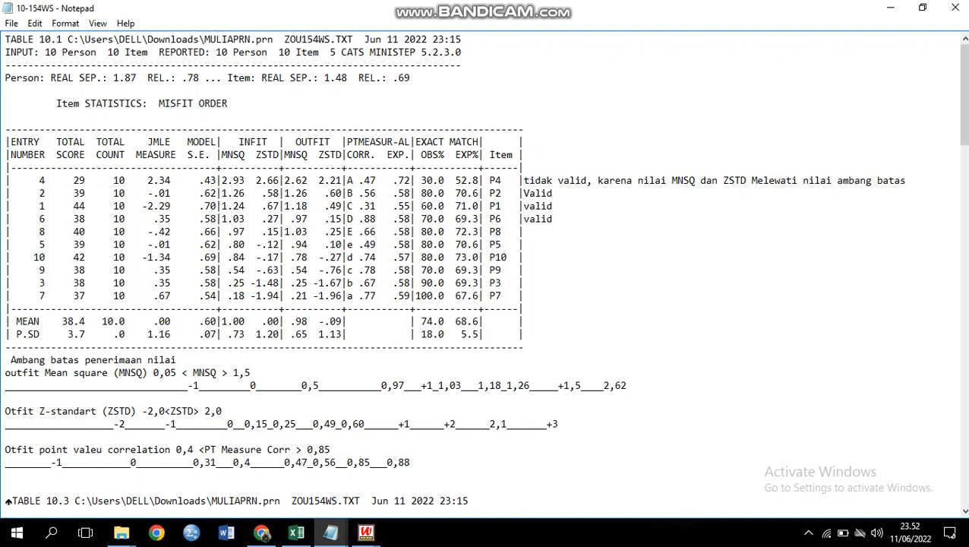
Step: Note item P8 as "valid" and mark its correlation as 0,66 between 0,56 and 0,85 on the correlation scale line
{"action": "left_click", "coordinate": [525, 232]}
{"action": "type", "text": "valid"}
{"action": "left_click_drag", "start_coordinate": [358, 231], "coordinate": [375, 230]}
{"action": "left_click", "coordinate": [386, 269]}
{"action": "left_click", "coordinate": [341, 462]}
{"action": "type", "text": "0,66"}
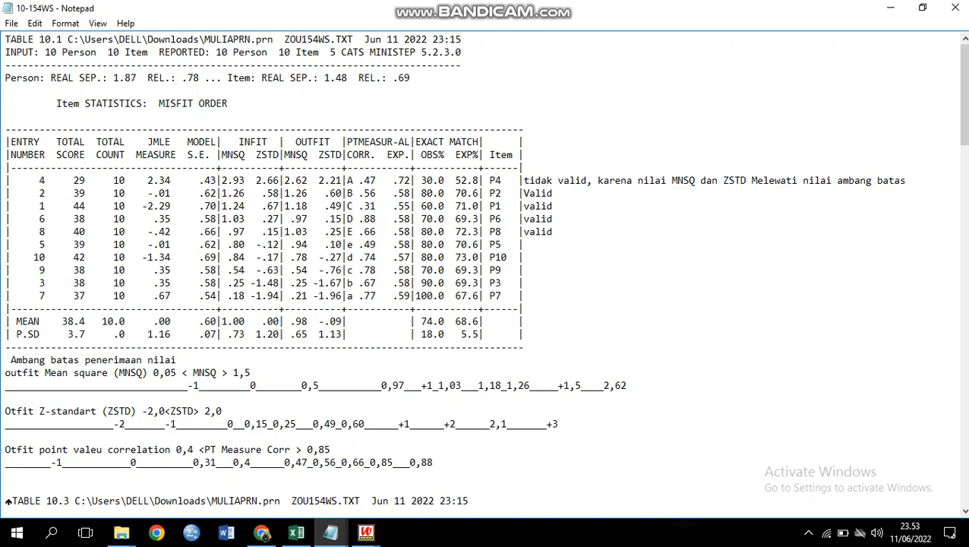
Step: Mark item P5's outfit values as 0,94 just before 0,97 on the MNSQ line and 0,10 before the 15 on the ZSTD line
{"action": "left_click", "coordinate": [375, 386]}
{"action": "type", "text": "0,94"}
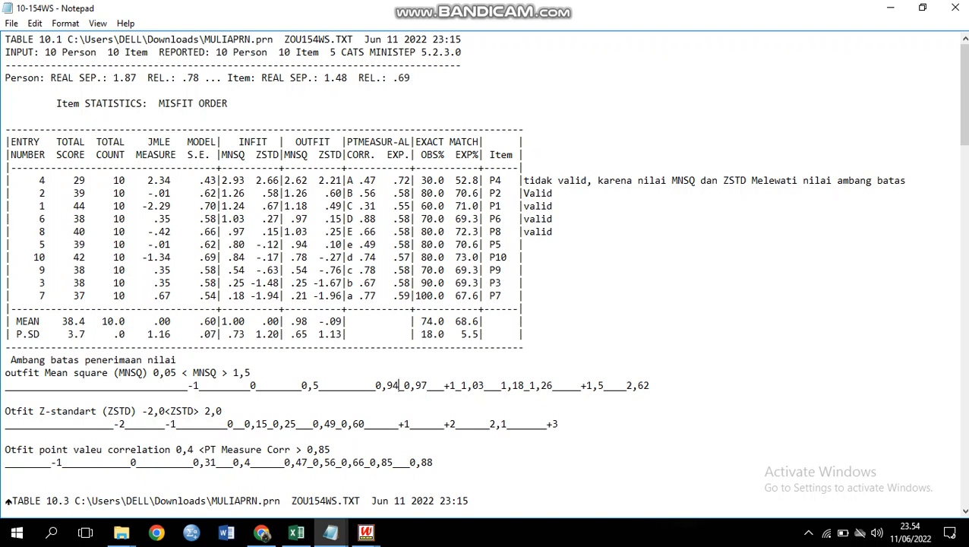
{"action": "left_click", "coordinate": [324, 245]}
{"action": "left_click_drag", "start_coordinate": [324, 245], "coordinate": [342, 245]}
{"action": "left_click", "coordinate": [6, 437]}
{"action": "type", "text": "_"}
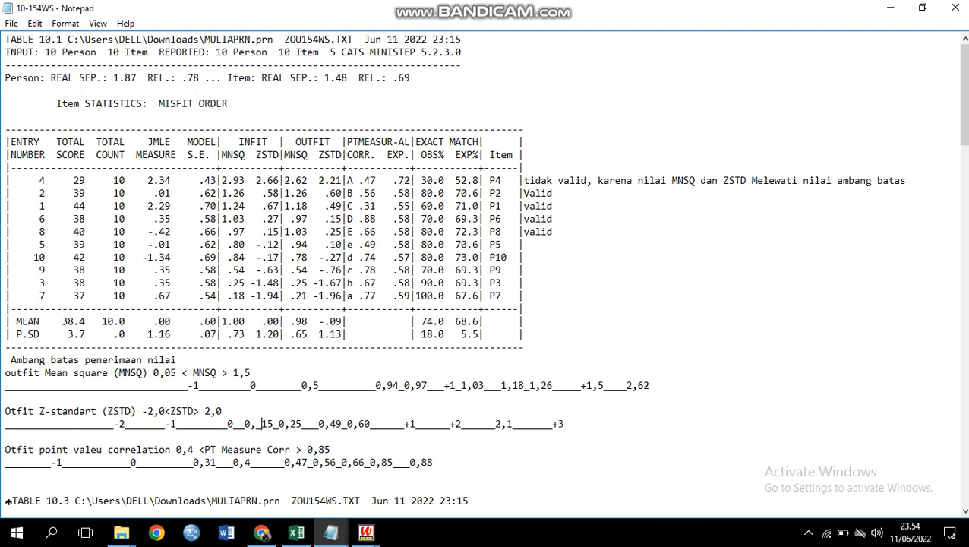
{"action": "type", "text": "__"}
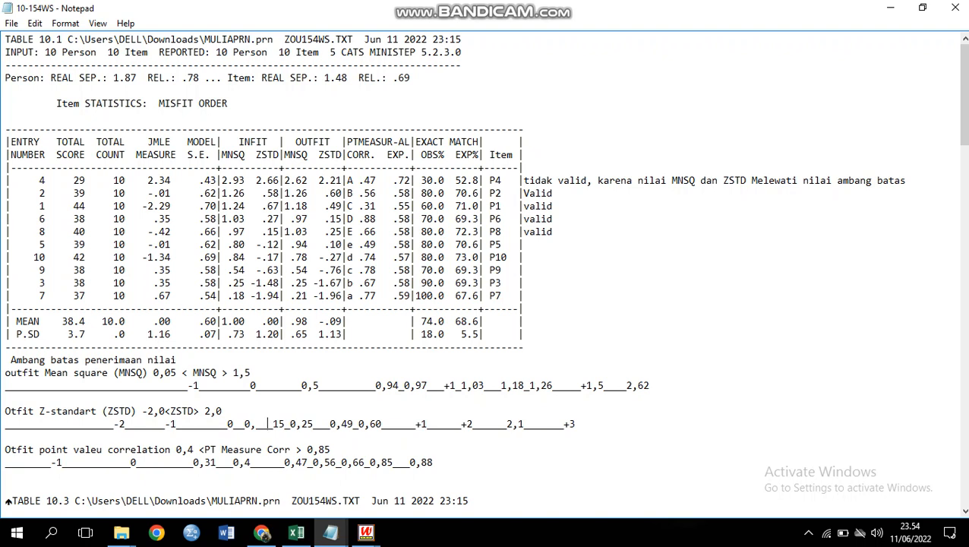
{"action": "type", "text": "0,10"}
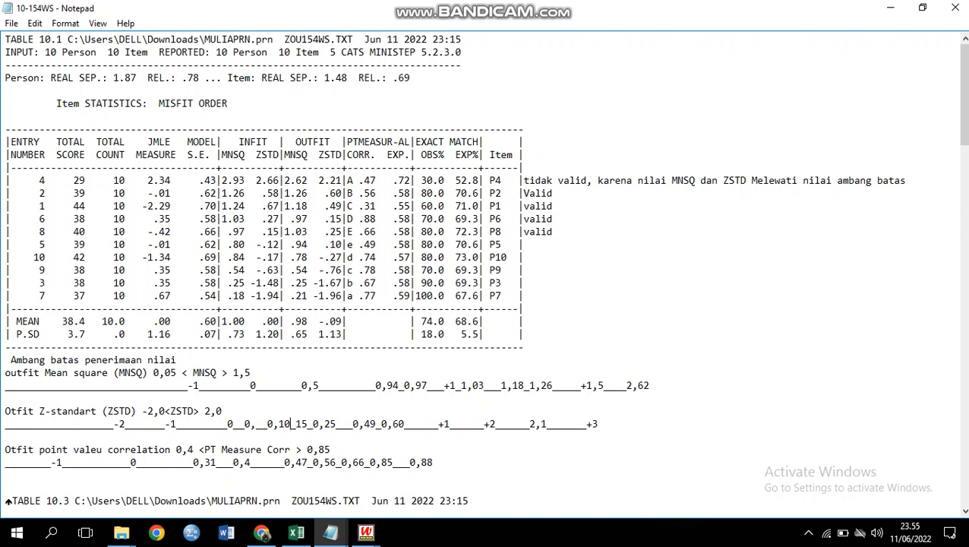
Step: Note item P5 as "valid" and mark its correlation as 0,49 between 0,47 and 0,56 on the correlation scale line
{"action": "left_click", "coordinate": [525, 245]}
{"action": "type", "text": "valid"}
{"action": "left_click", "coordinate": [312, 462]}
{"action": "type", "text": "__-"}
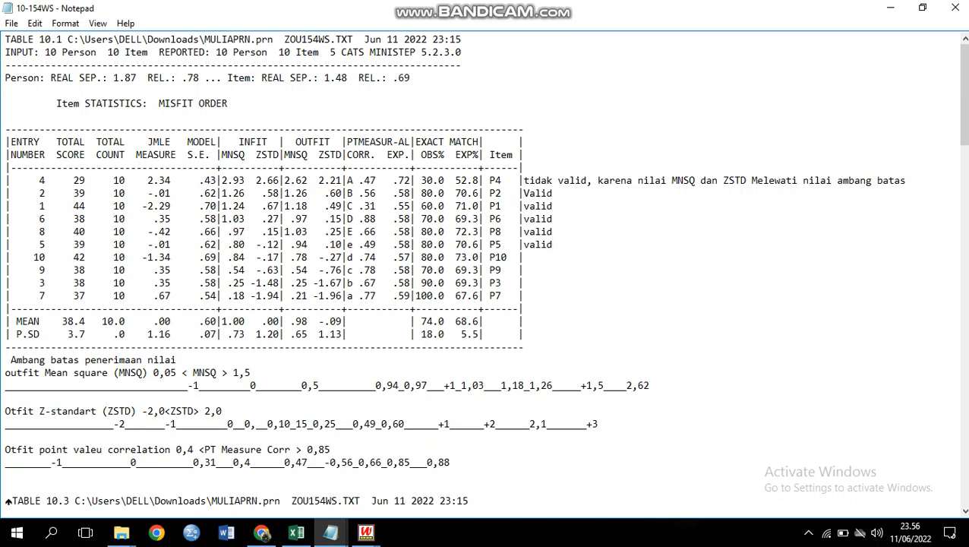
{"action": "key", "text": "BackSpace"}
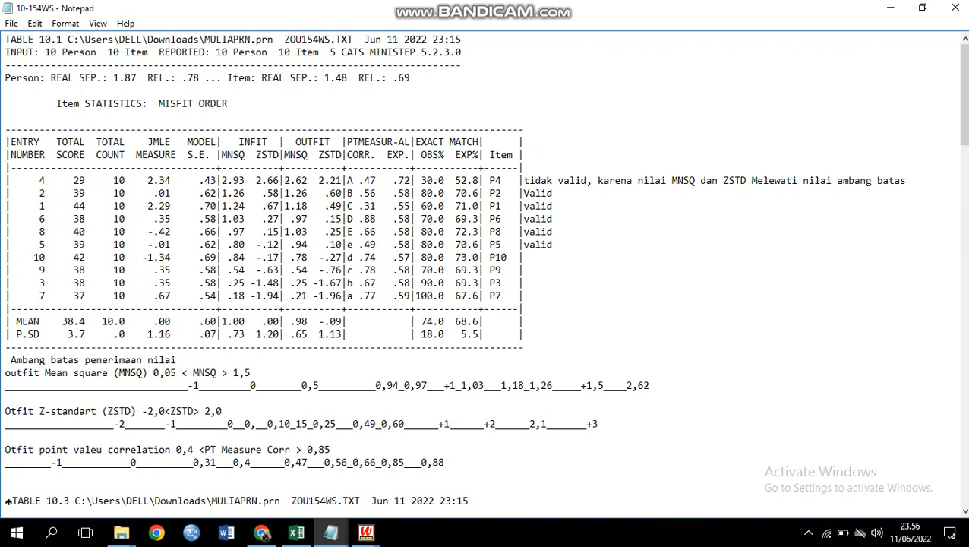
{"action": "left_click", "coordinate": [308, 461]}
{"action": "key", "text": "Right"}
{"action": "type", "text": "0,"}
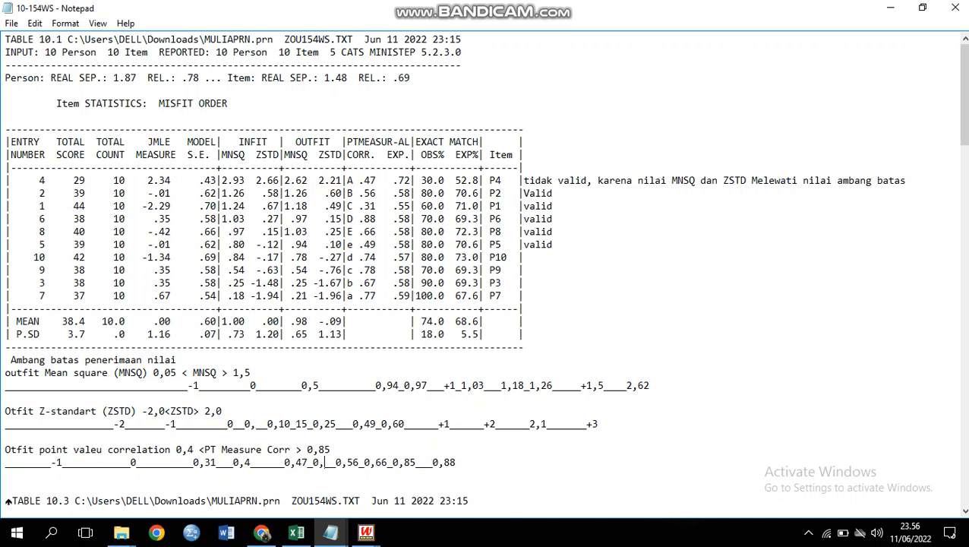
{"action": "type", "text": "49"}
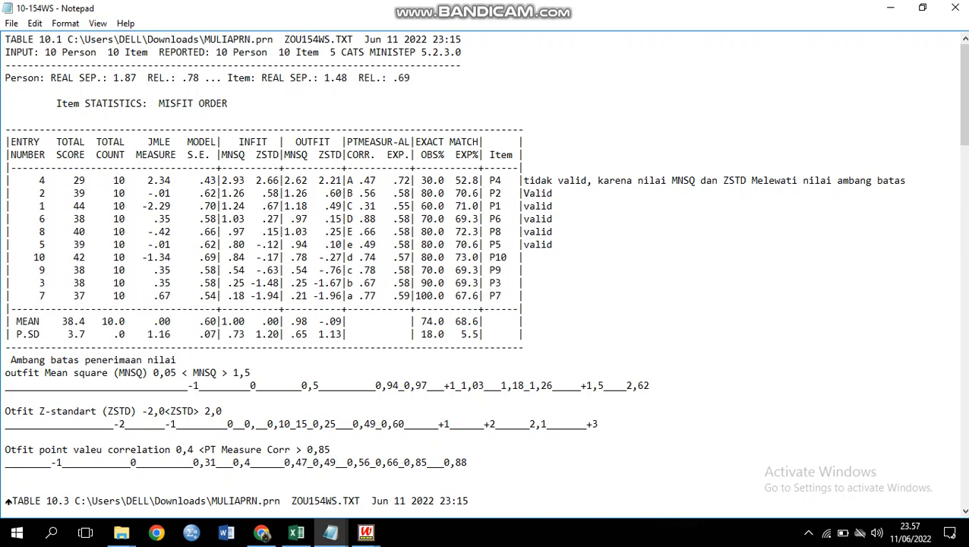
Step: Mark item P10's outfit MNSQ as 0,78 between 0,5 and 0,94 on the MNSQ scale line
{"action": "left_click", "coordinate": [347, 385]}
{"action": "type", "text": ",78"}
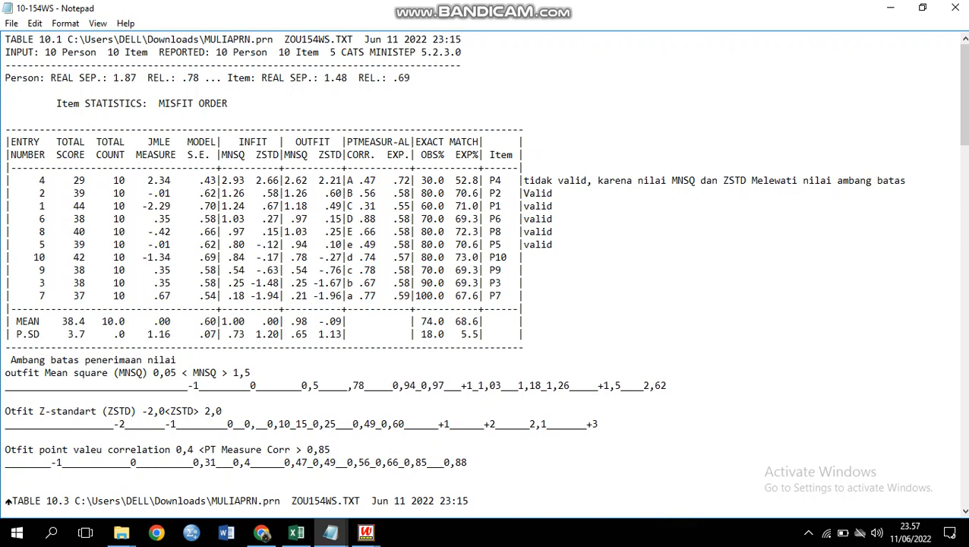
{"action": "key", "text": "BackSpace"}
{"action": "key", "text": "BackSpace"}
{"action": "key", "text": "BackSpace"}
{"action": "type", "text": "0,"}
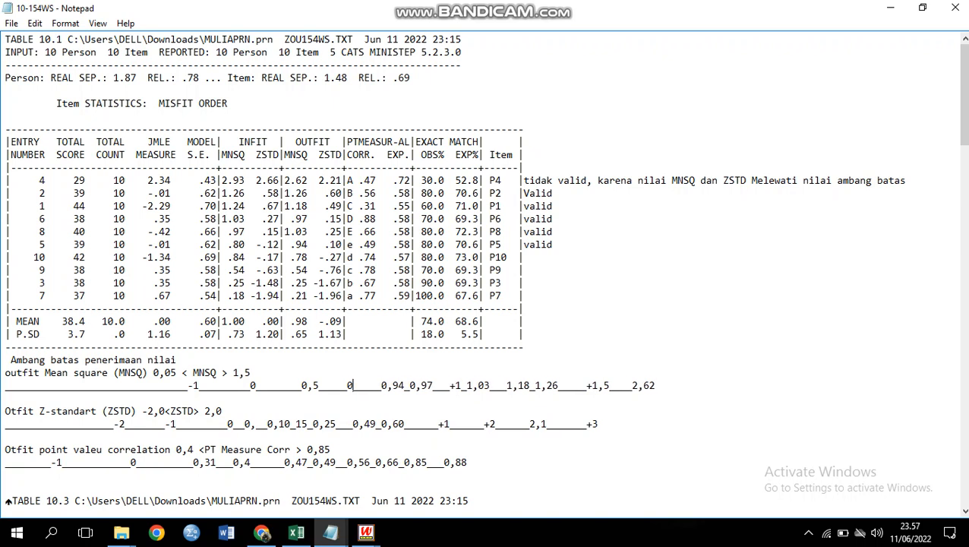
{"action": "type", "text": "78"}
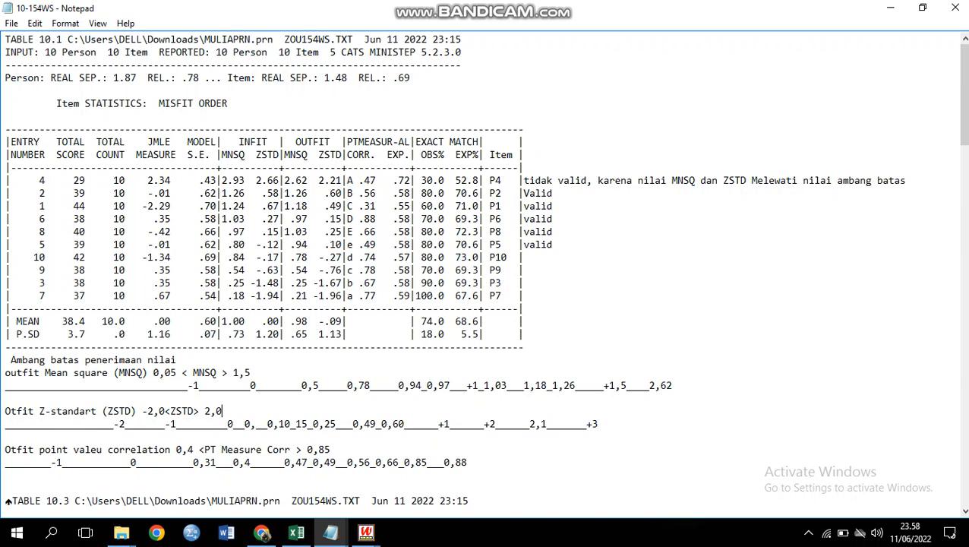
Step: Remove the stray "0," between the 0 and 0,10 marks on the ZSTD scale line
{"action": "left_click_drag", "start_coordinate": [223, 411], "coordinate": [307, 449]}
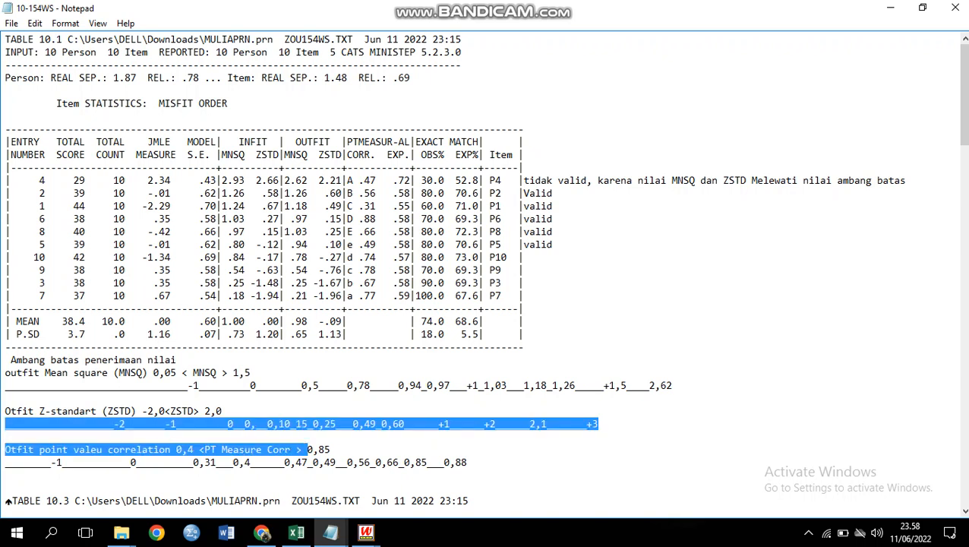
{"action": "left_click", "coordinate": [307, 437]}
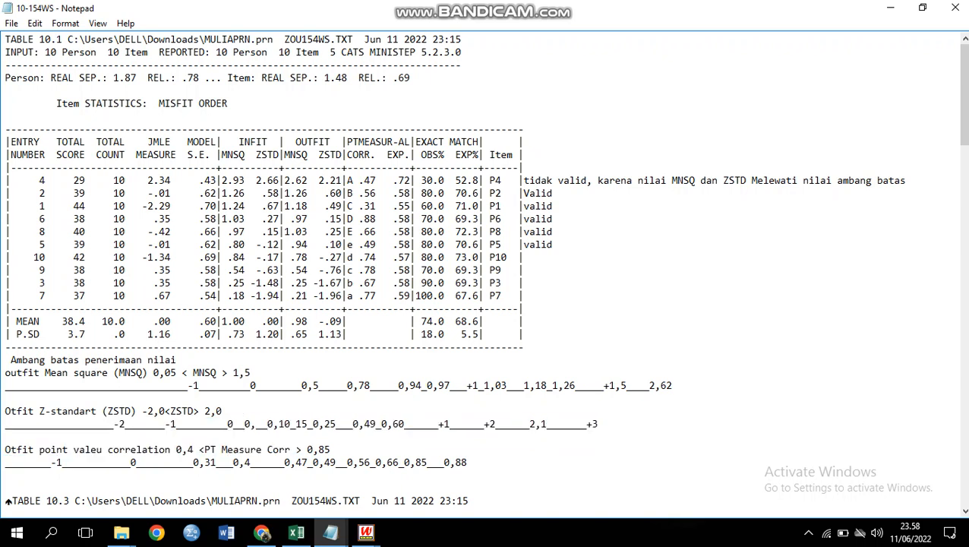
{"action": "left_click", "coordinate": [218, 424]}
{"action": "left_click", "coordinate": [256, 424]}
{"action": "key", "text": "BackSpace"}
{"action": "key", "text": "BackSpace"}
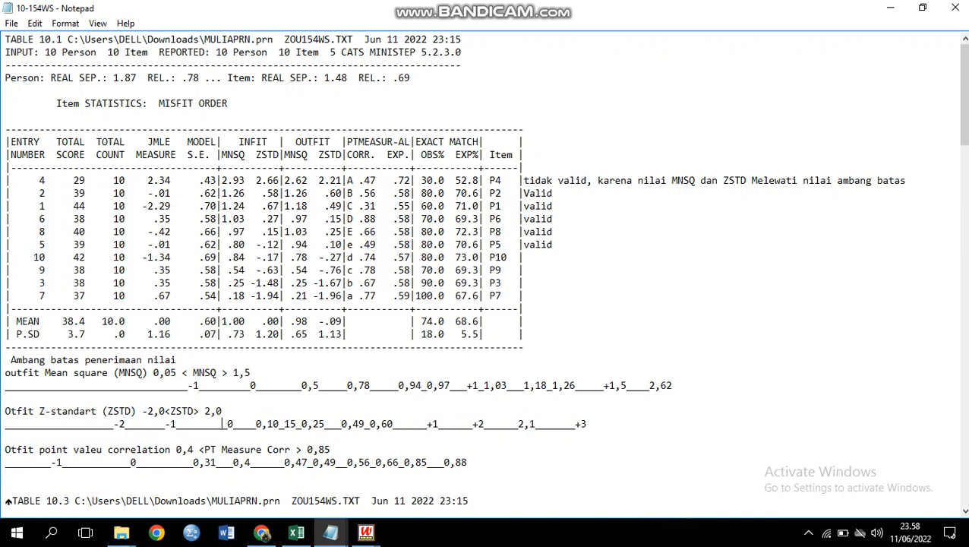
Step: Mark item P10's outfit ZSTD as -0,27 just before 0 on the ZSTD scale line
{"action": "type", "text": "-"}
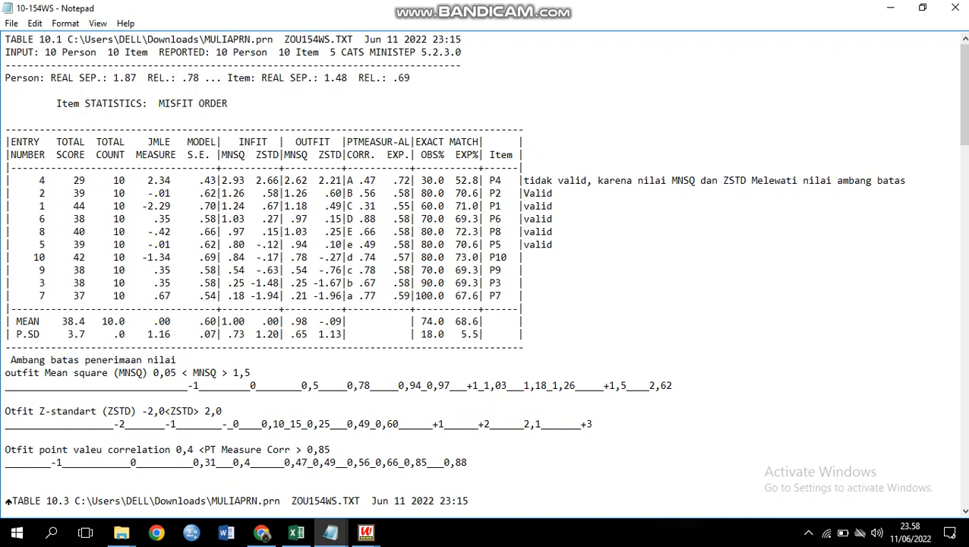
{"action": "type", "text": "0,"}
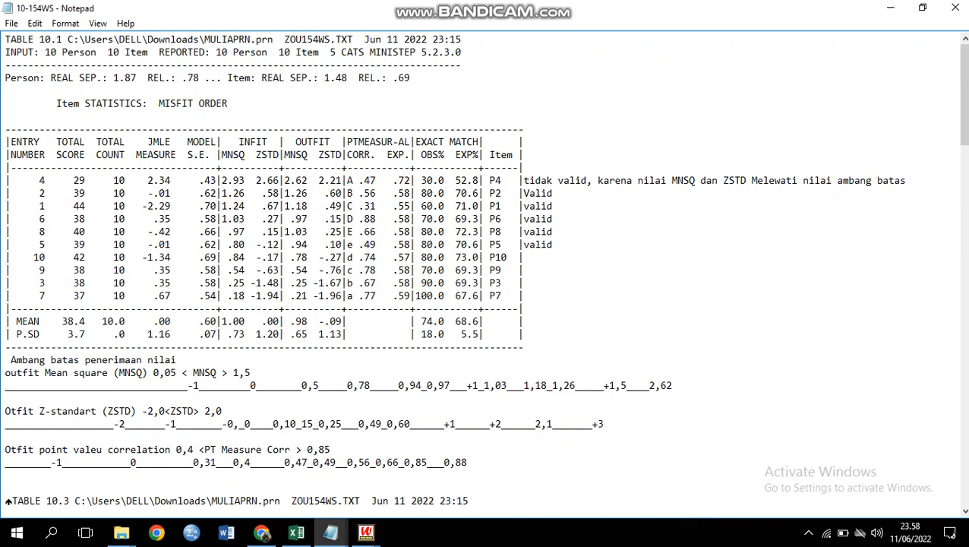
{"action": "type", "text": "2"}
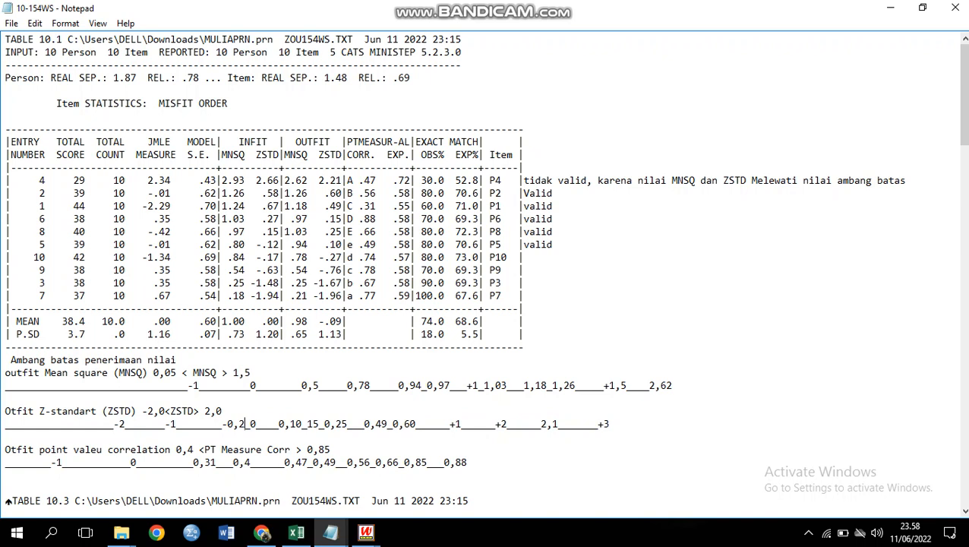
{"action": "type", "text": "7"}
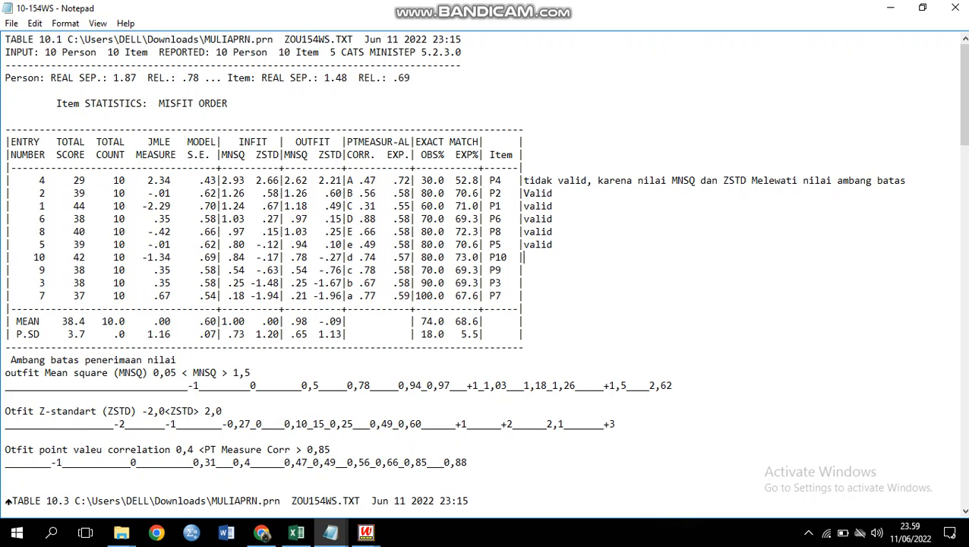
Step: Note item P10 as "valid" and mark its correlation as 0,74 between 0,66 and 0,85 on the correlation scale line
{"action": "type", "text": "valid"}
{"action": "left_click", "coordinate": [397, 461]}
{"action": "key", "text": "Right"}
{"action": "type", "text": "____"}
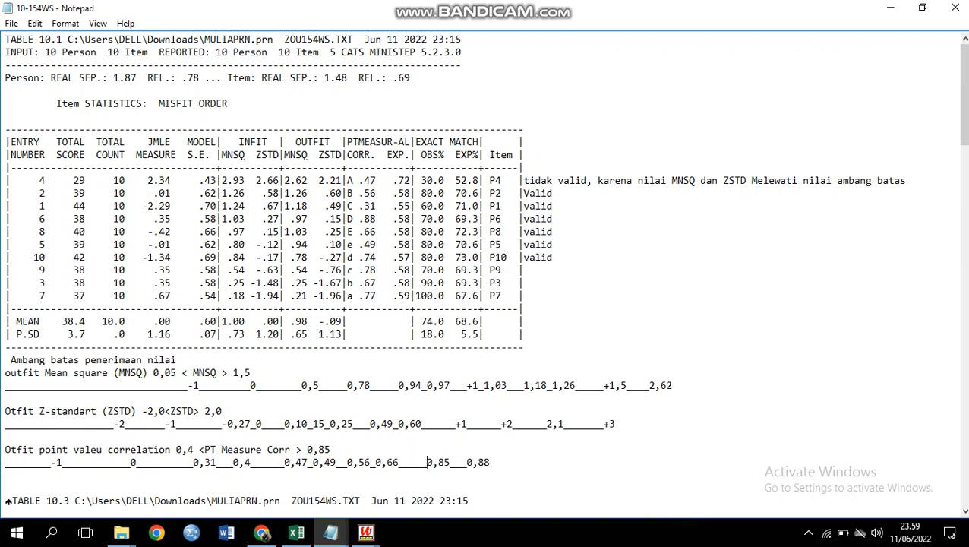
{"action": "key", "text": "Left"}
{"action": "key", "text": "Left"}
{"action": "type", "text": "0,74"}
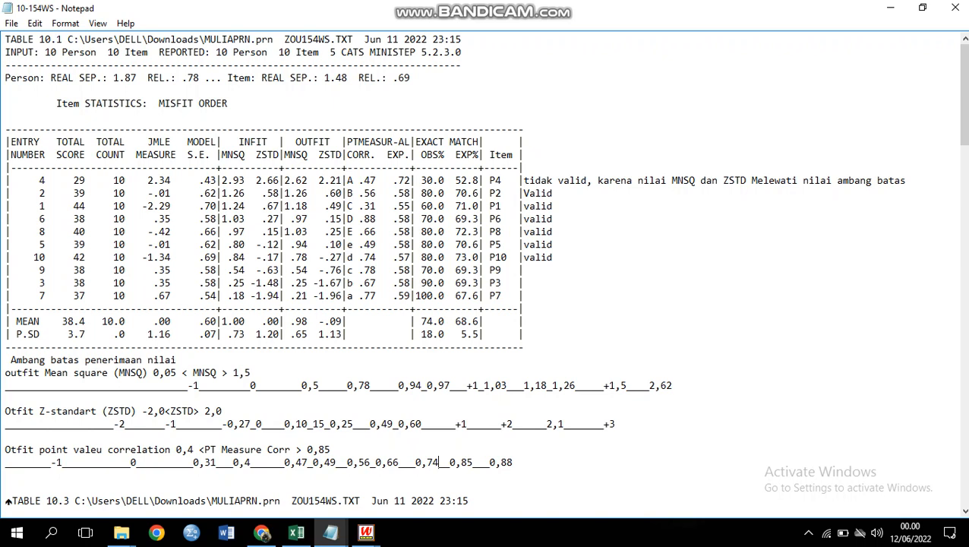
Step: Mark item P9's outfit values as 0,54 just after 0,5 on the MNSQ line and -0,76 between -1 and -0,27 on the ZSTD line
{"action": "left_click", "coordinate": [324, 386]}
{"action": "type", "text": "0,4"}
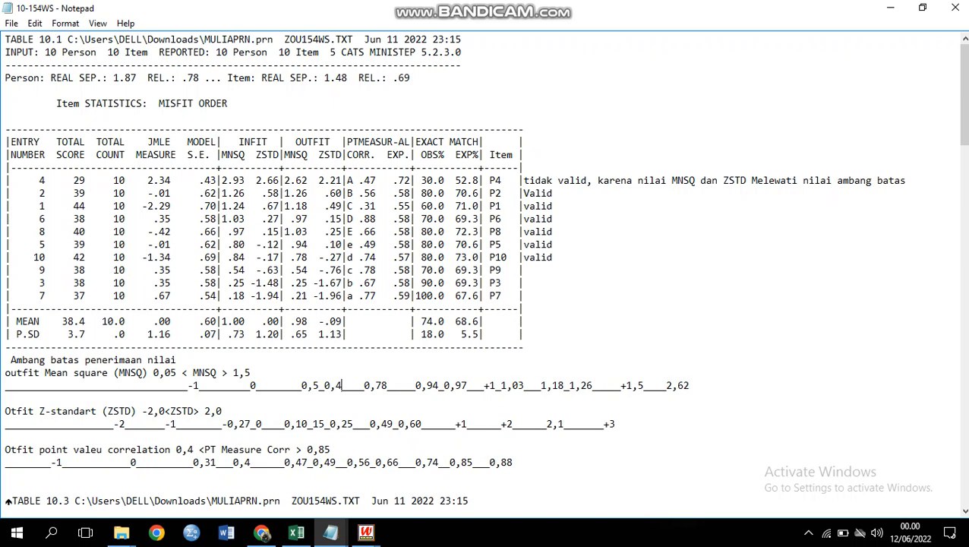
{"action": "key", "text": "BackSpace"}
{"action": "type", "text": "54"}
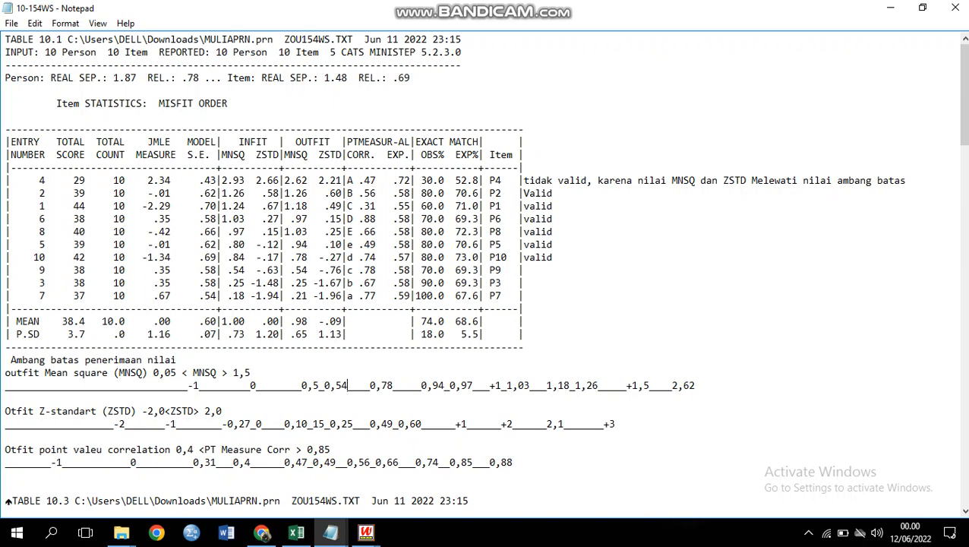
{"action": "type", "text": "-"}
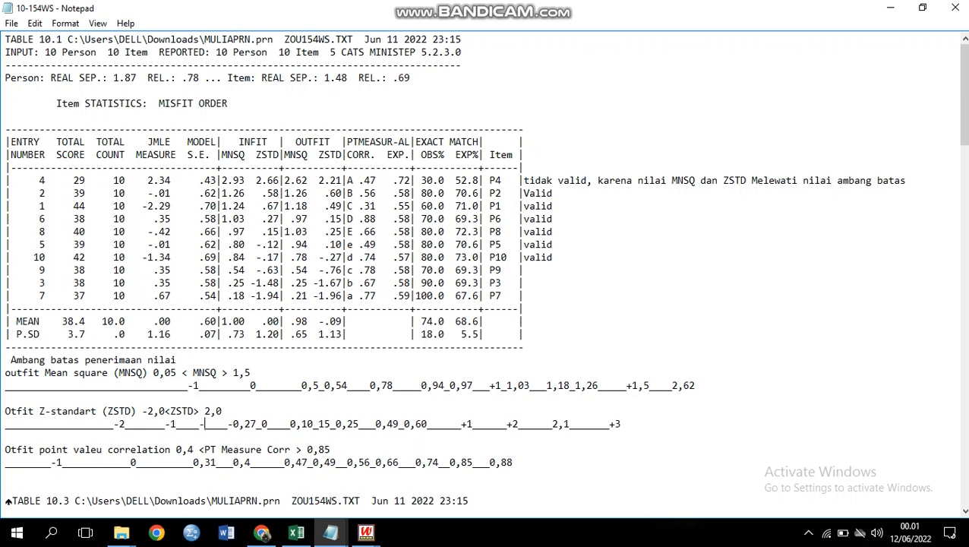
{"action": "type", "text": "0,"}
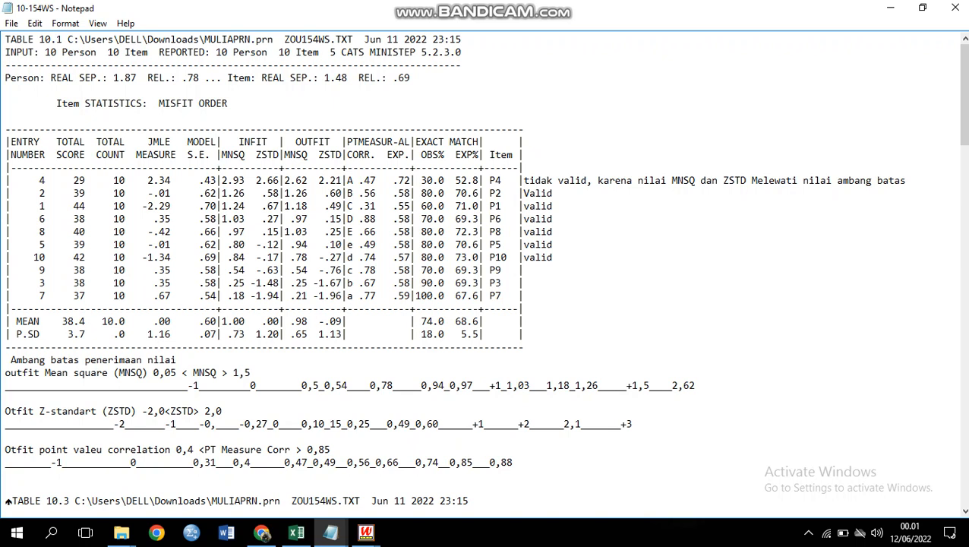
{"action": "type", "text": "76"}
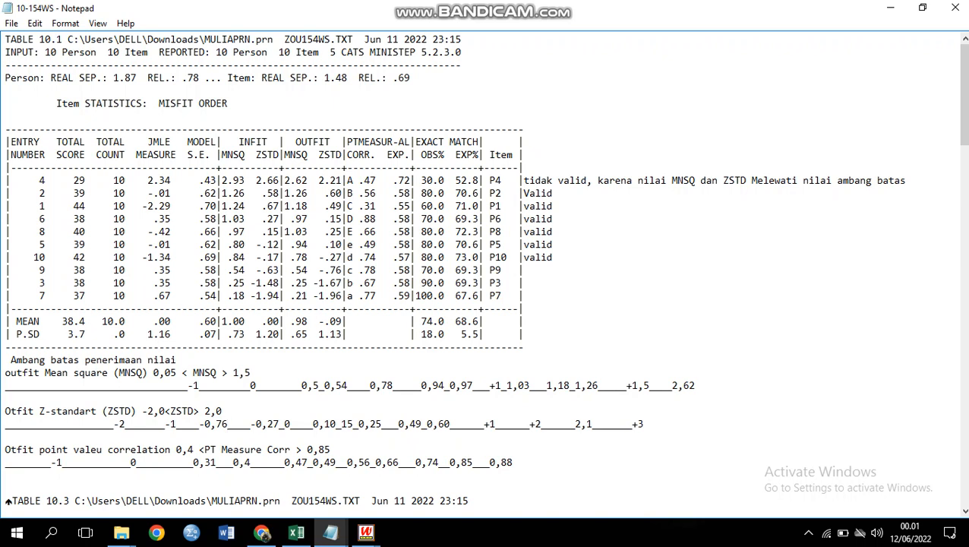
Step: Note item P9 as "valid" and mark its correlation as 0,78 between 0,74 and 0,85 on the correlation scale line
{"action": "left_click", "coordinate": [524, 270]}
{"action": "type", "text": "valid"}
{"action": "left_click", "coordinate": [441, 461]}
{"action": "type", "text": "0"}
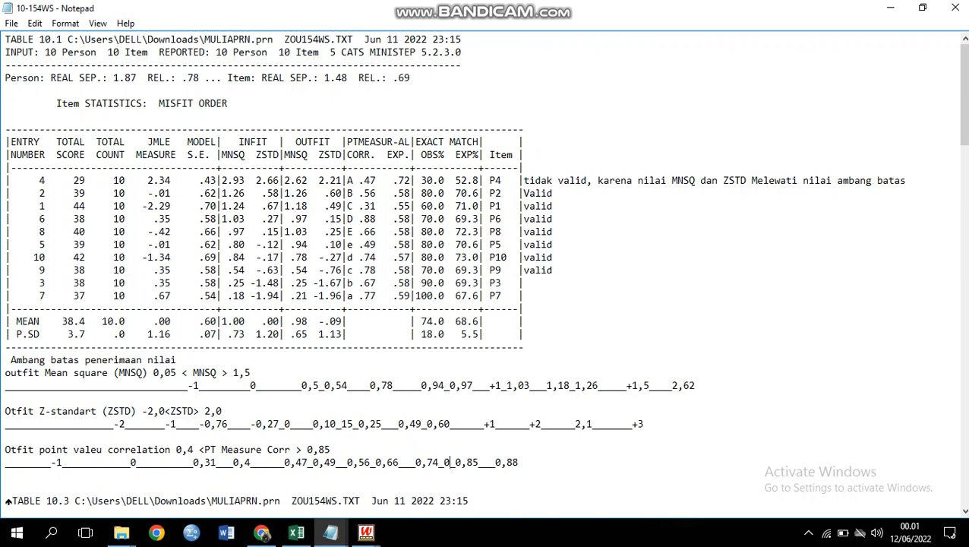
{"action": "type", "text": ",78"}
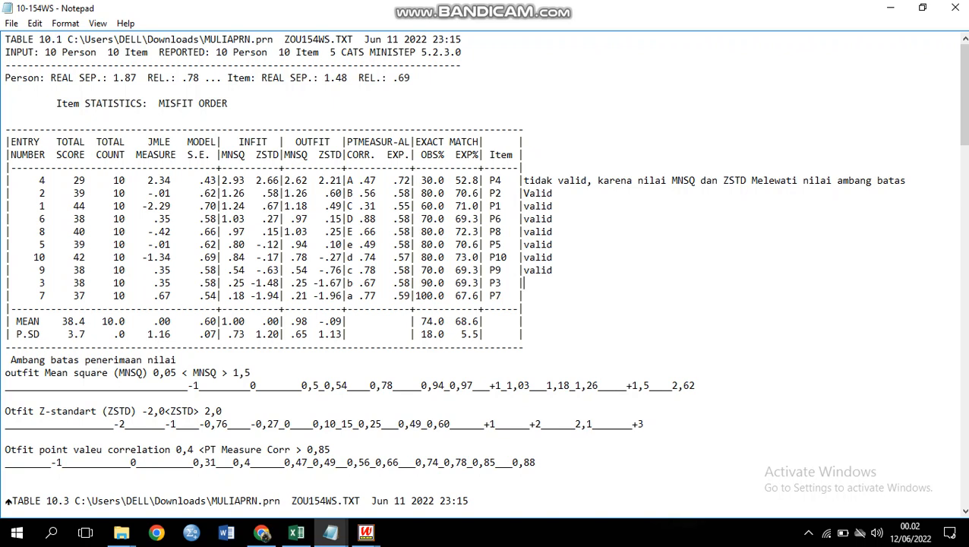
Step: Mark item P3's outfit MNSQ as 0,25 between 0 and 0,5 on the MNSQ scale line
{"action": "left_click", "coordinate": [290, 282]}
{"action": "key", "text": "shift+Right"}
{"action": "key", "text": "shift+Right"}
{"action": "key", "text": "shift+Right"}
{"action": "left_click", "coordinate": [177, 360]}
{"action": "left_click", "coordinate": [296, 385]}
{"action": "type", "text": "0,25"}
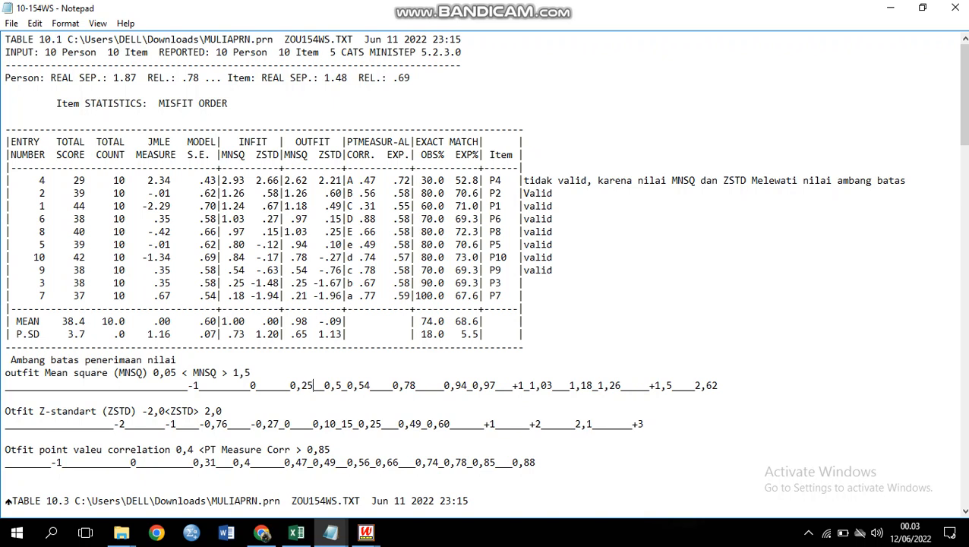
Step: Mark item P3's outfit ZSTD as -1,67 between -2 and -1 on the ZSTD scale line
{"action": "left_click_drag", "start_coordinate": [312, 283], "coordinate": [342, 282]}
{"action": "left_click", "coordinate": [223, 412]}
{"action": "type", "text": "-1"}
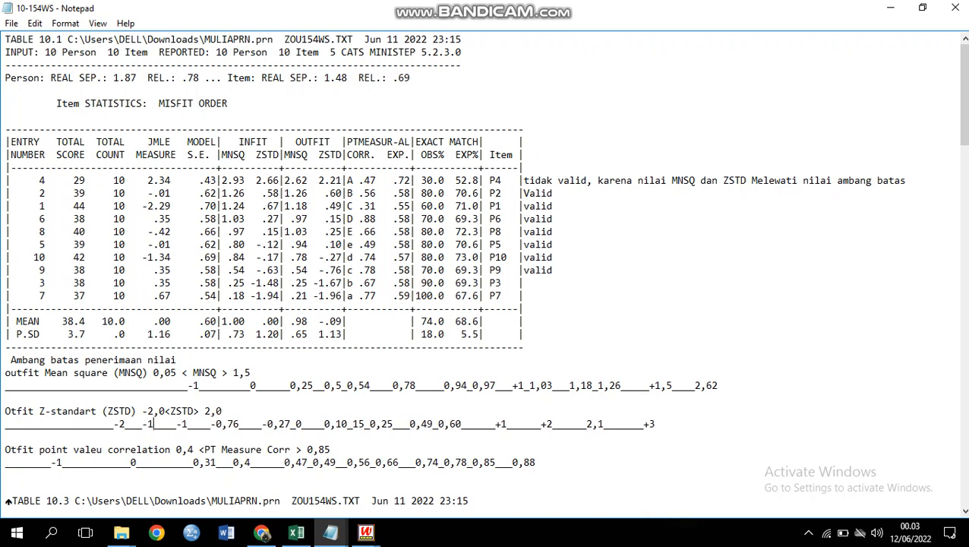
{"action": "type", "text": ",67"}
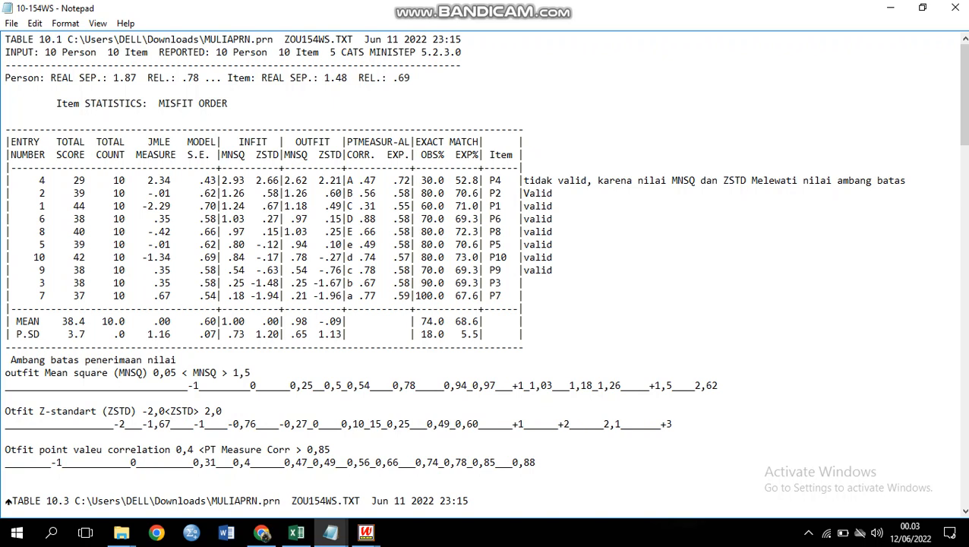
Step: Note item P3 as "valid" and mark its correlation as 0,67 between 0,66 and 0,74 on the correlation scale line
{"action": "left_click", "coordinate": [524, 284]}
{"action": "type", "text": "valu"}
{"action": "key", "text": "BackSpace"}
{"action": "type", "text": "id"}
{"action": "left_click", "coordinate": [403, 462]}
{"action": "type", "text": "0,67"}
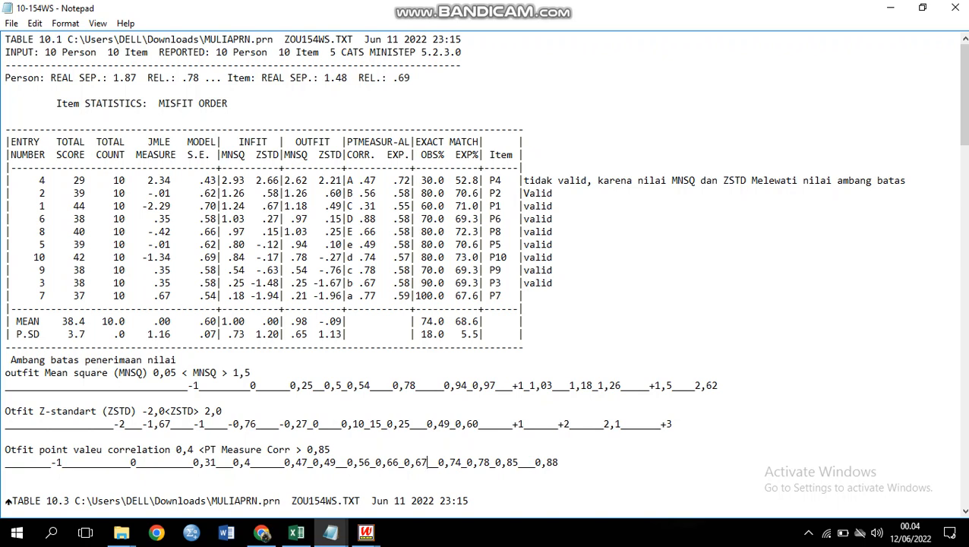
Step: Mark item P7's outfit MNSQ as 0,21 between 0 and 0,25 on the MNSQ scale line
{"action": "left_click_drag", "start_coordinate": [308, 296], "coordinate": [290, 295]}
{"action": "left_click", "coordinate": [284, 385]}
{"action": "type", "text": "0"}
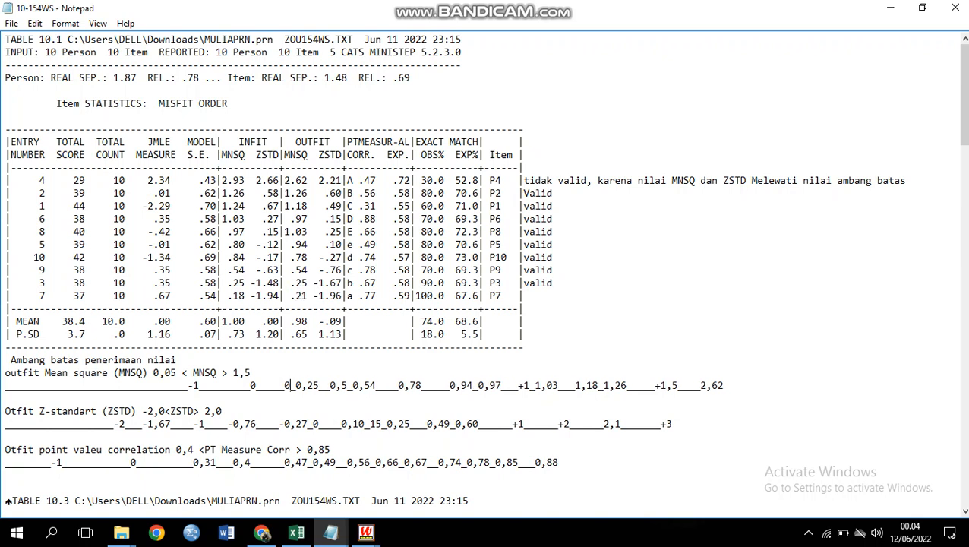
{"action": "type", "text": ",21"}
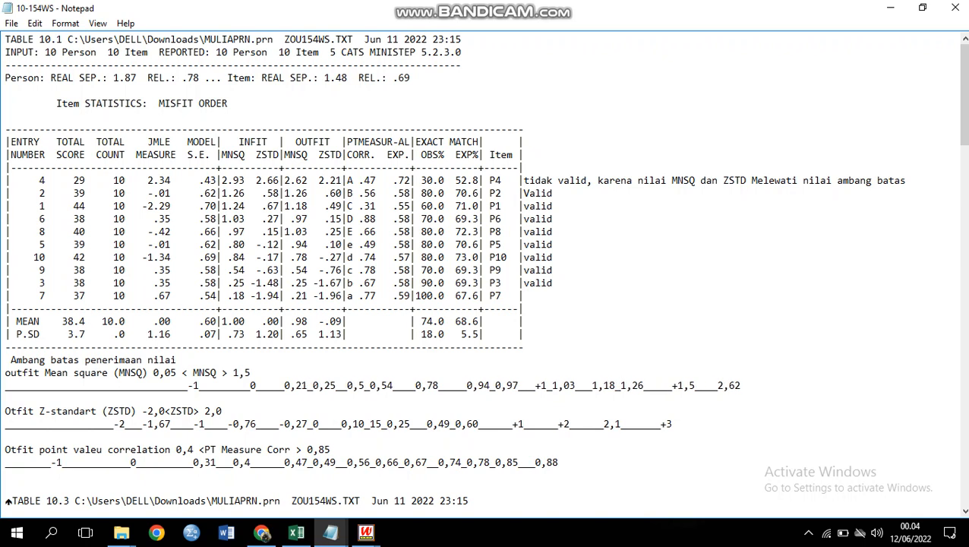
Step: Mark item P7's outfit ZSTD as -1,96 between -2 and -1,67 on the ZSTD scale line
{"action": "left_click", "coordinate": [319, 295]}
{"action": "left_click", "coordinate": [130, 423]}
{"action": "type", "text": "-_"}
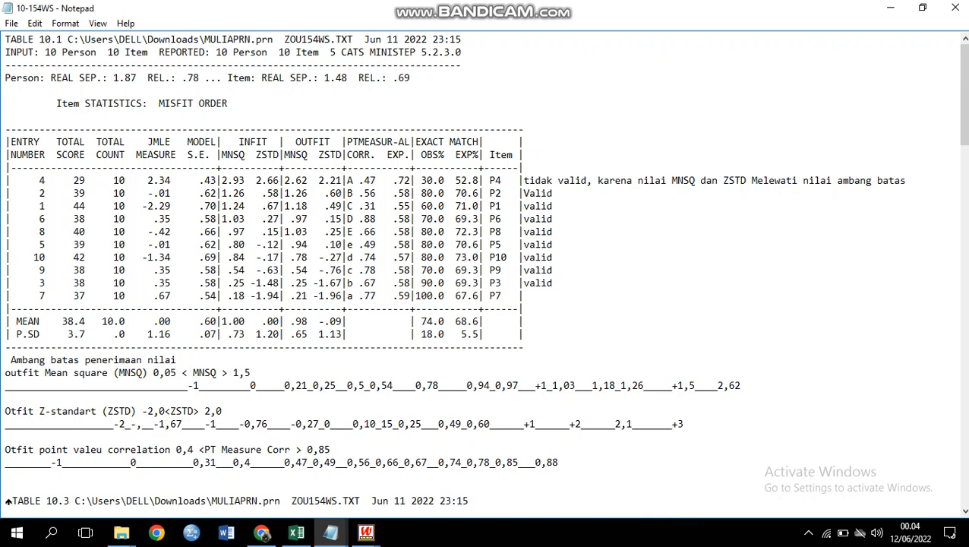
{"action": "key", "text": "BackSpace"}
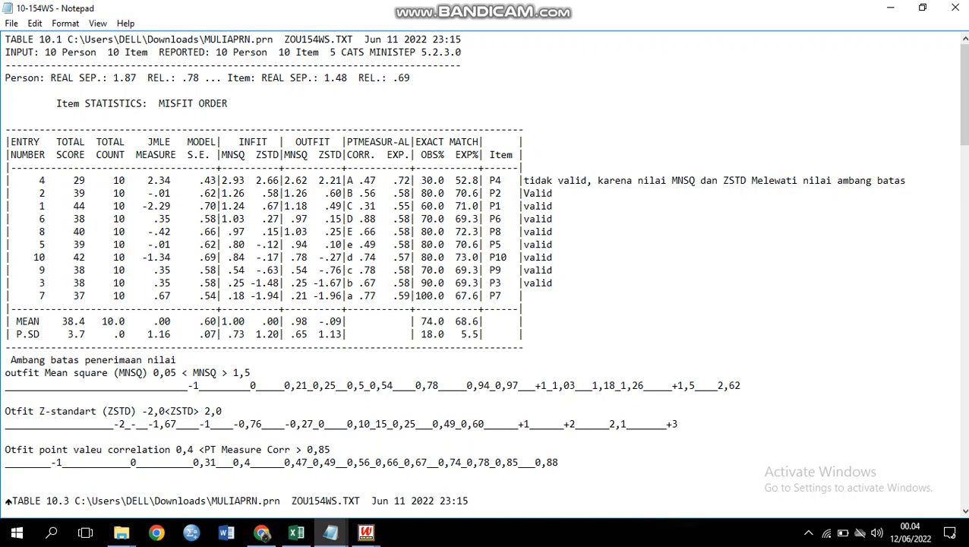
{"action": "type", "text": "1,"}
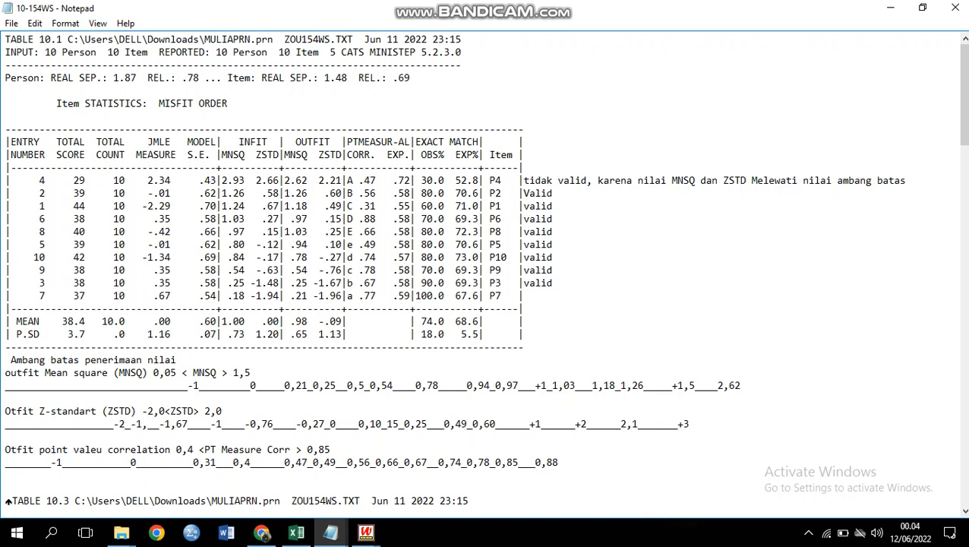
{"action": "type", "text": "96"}
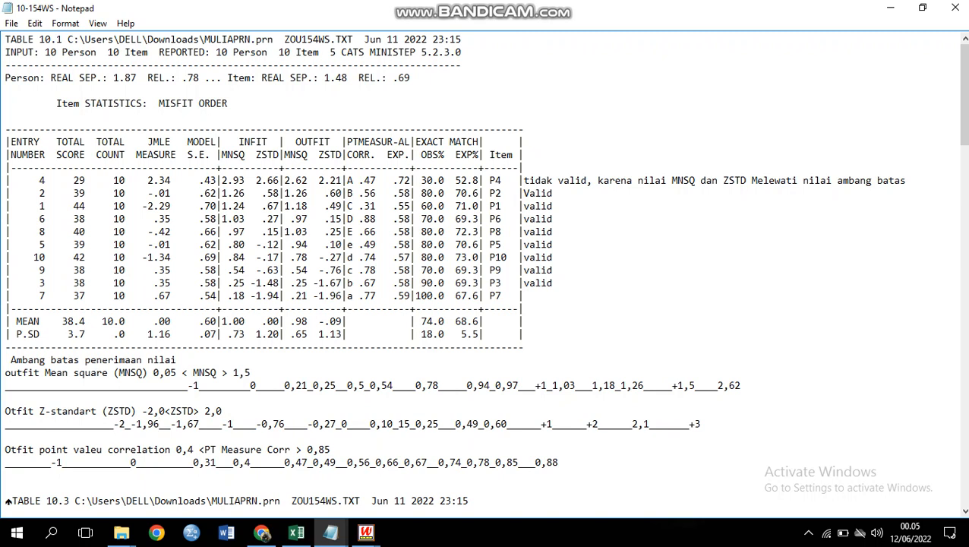
Step: Note item P7 as "valid" and mark its correlation as 0,77 between 0,74 and 0,78 on the correlation scale line
{"action": "left_click", "coordinate": [524, 296]}
{"action": "type", "text": "valid"}
{"action": "left_click", "coordinate": [496, 463]}
{"action": "type", "text": "__"}
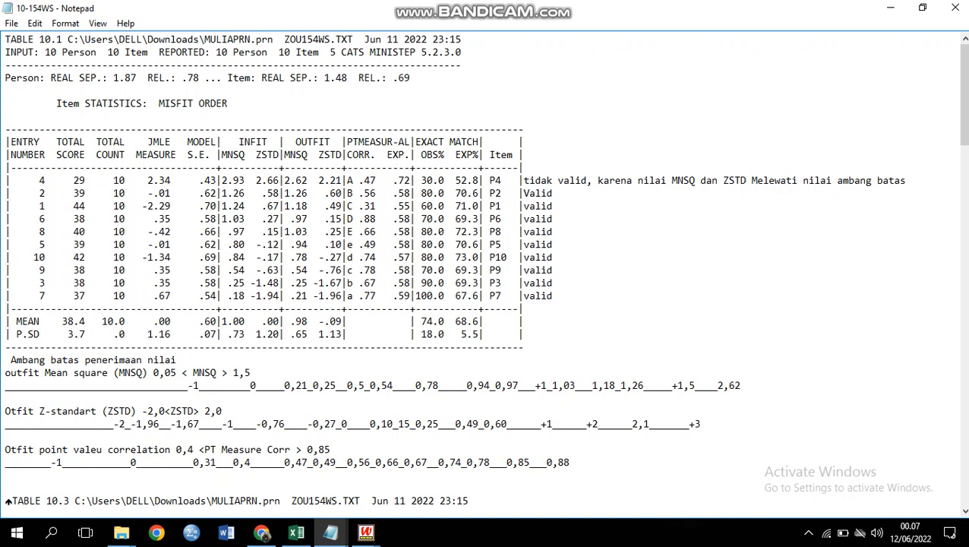
{"action": "type", "text": "__"}
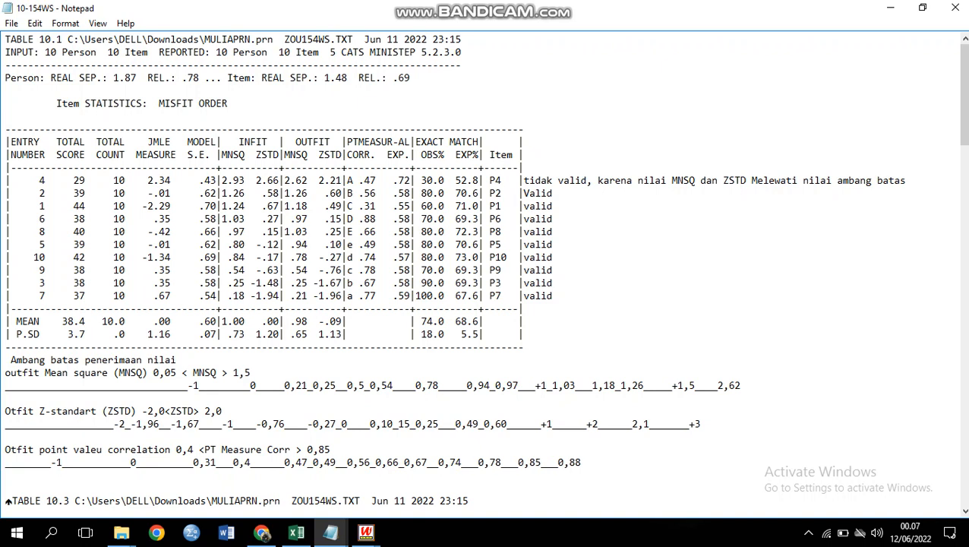
{"action": "type", "text": "0,77"}
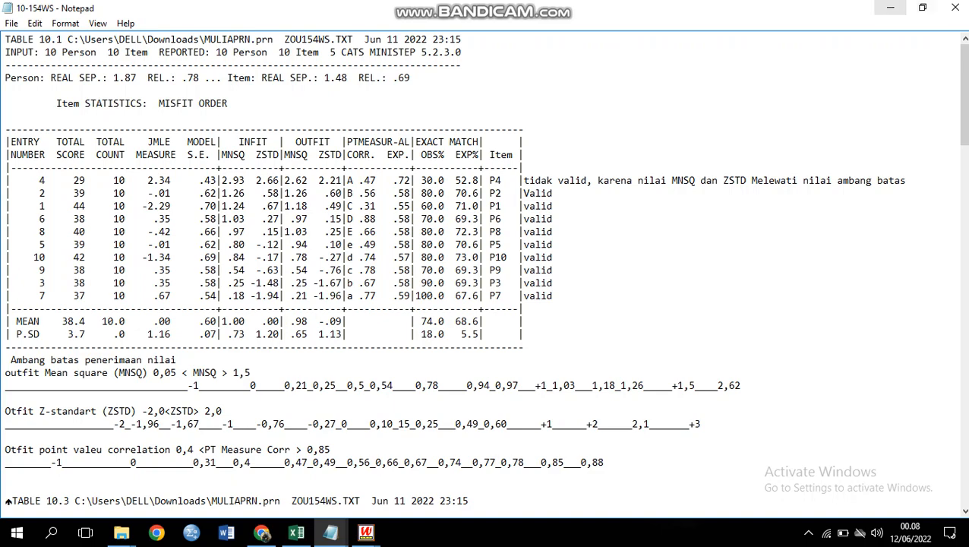
Step: Minimize the annotated item fit table and the Ministep window to show the desktop
{"action": "left_click", "coordinate": [889, 8]}
{"action": "left_click", "coordinate": [890, 8]}
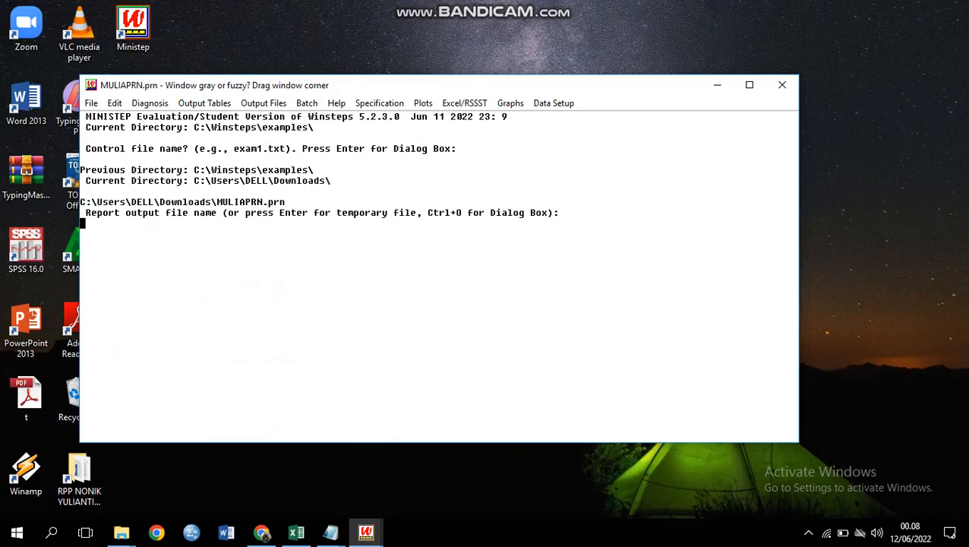
{"action": "left_click", "coordinate": [717, 84]}
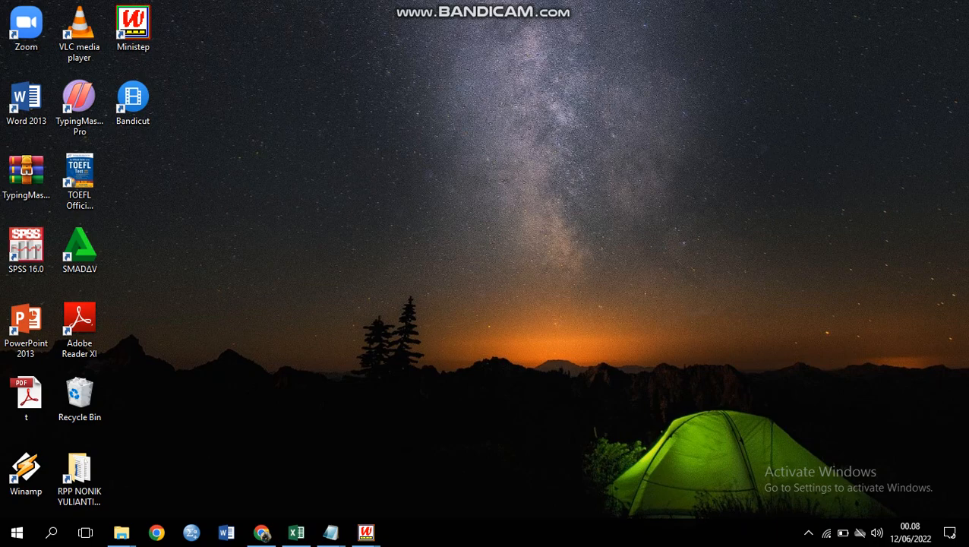
{"action": "mouse_move", "coordinate": [552, 7]}
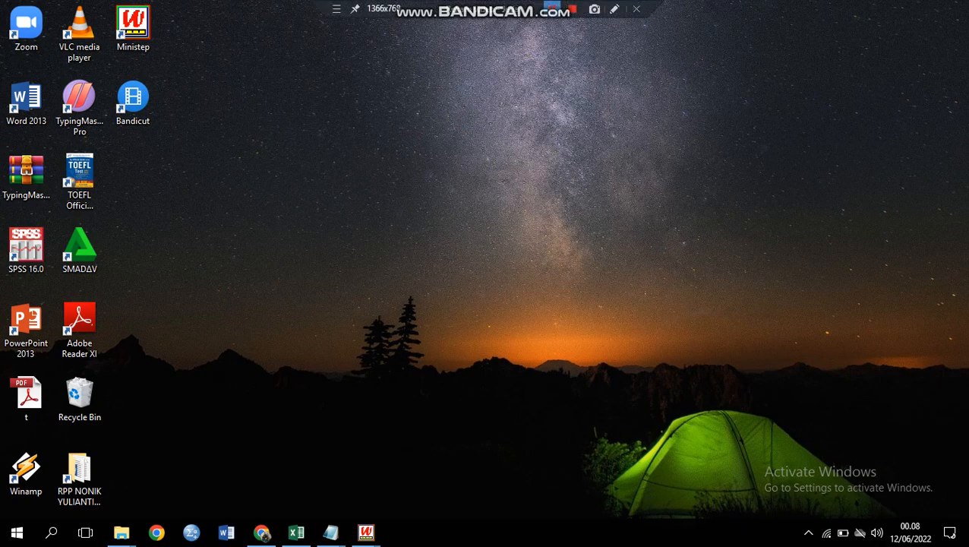